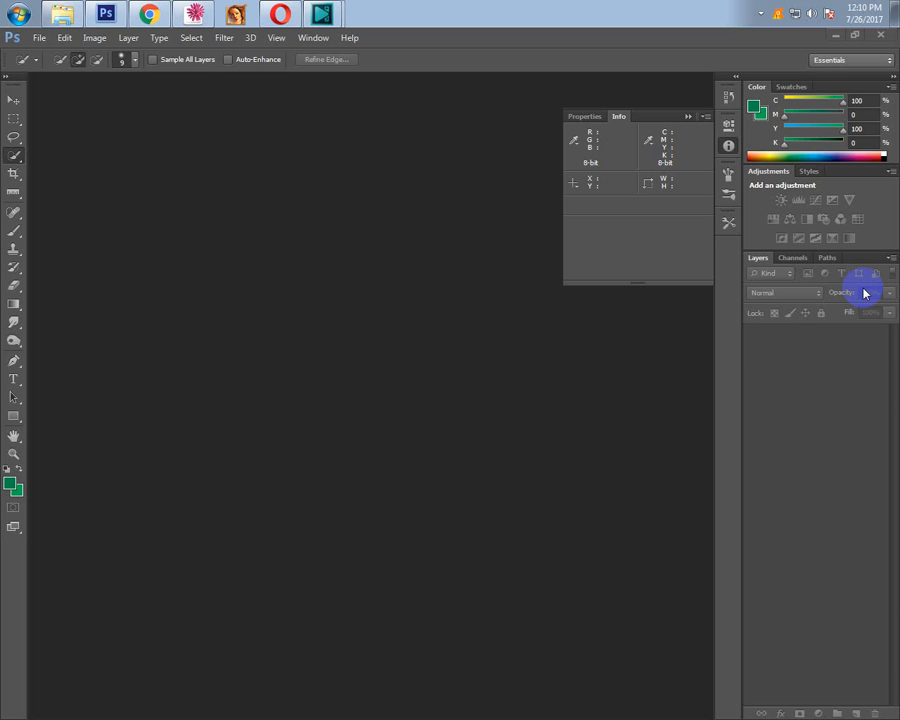
# Open the photo IMG_20160404_055218.JPG from the Desktop.
pyautogui.click(12, 100)
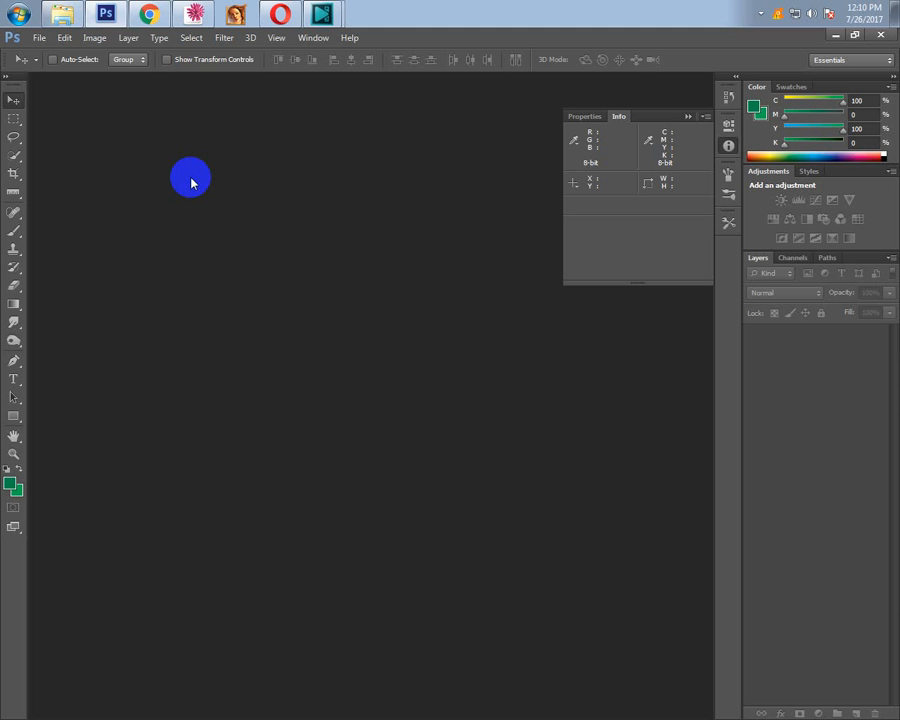
pyautogui.hotkey('ctrl', 'o')
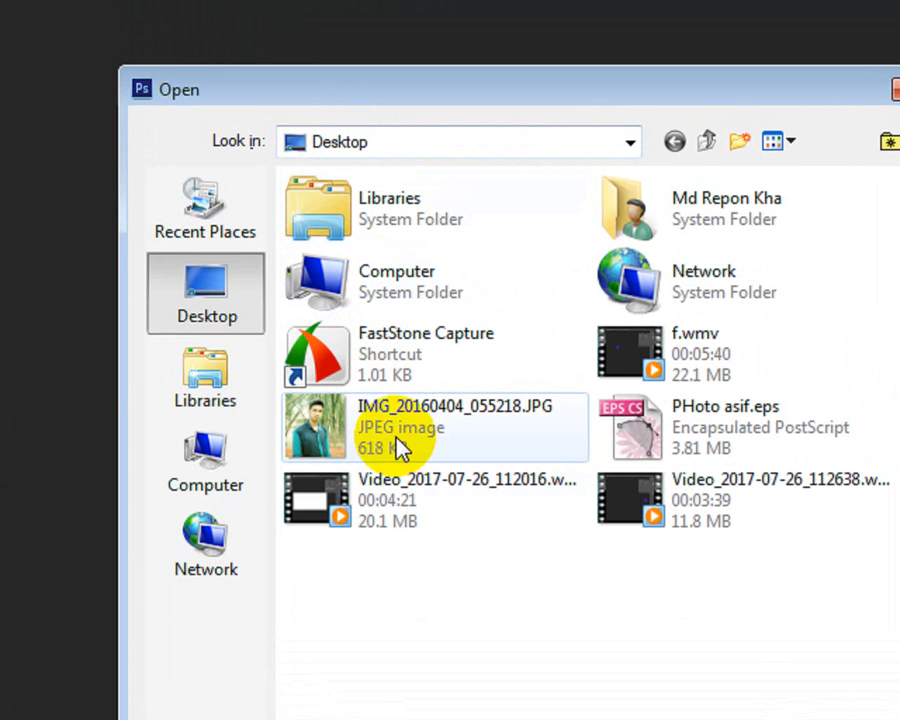
pyautogui.click(383, 426)
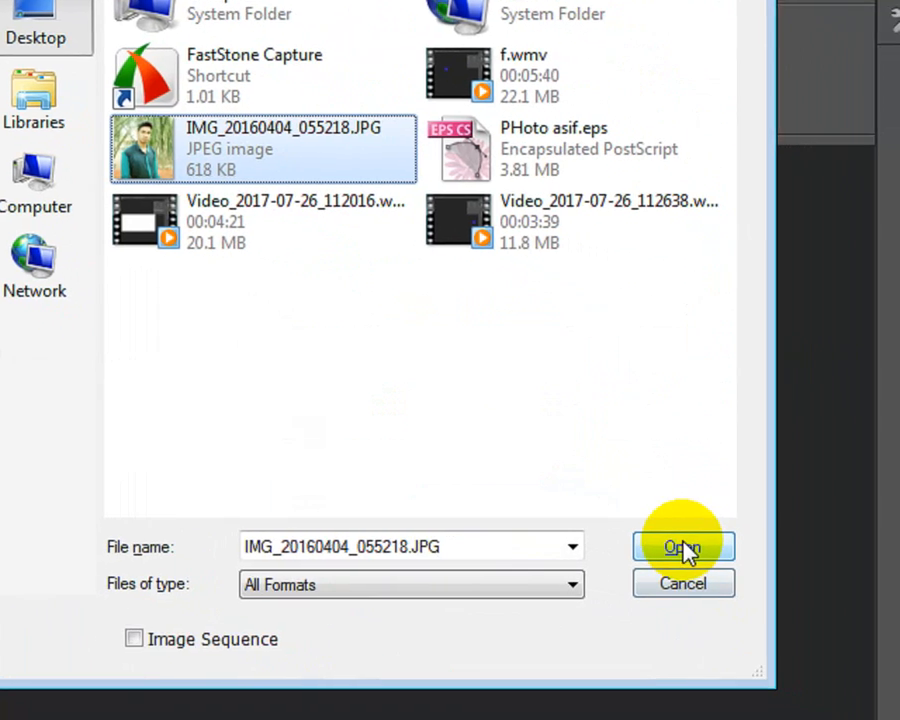
pyautogui.click(678, 545)
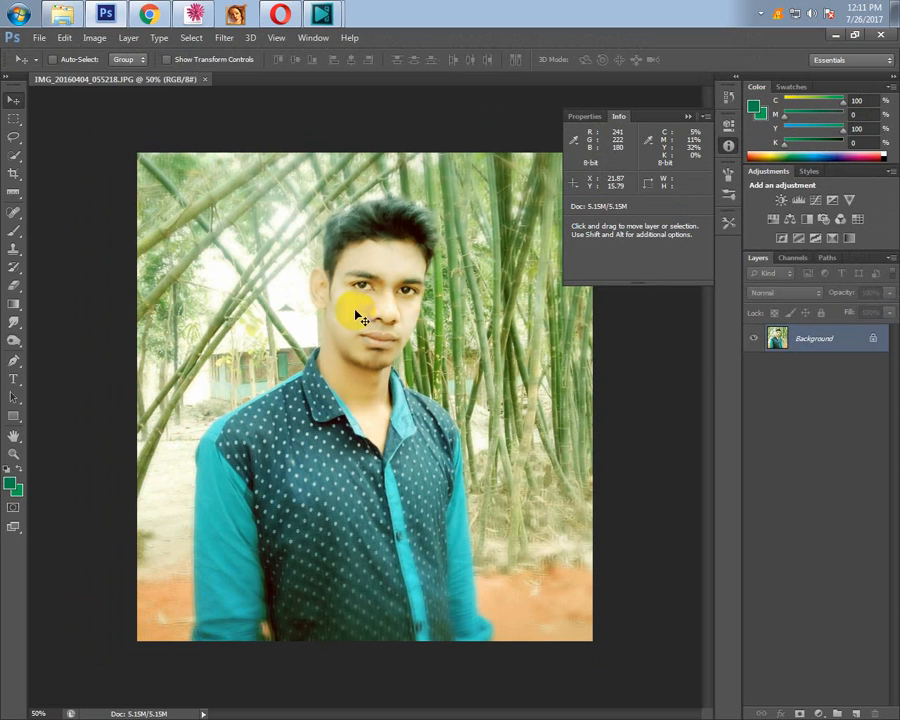
# With the Pen tool, start a path just below the photo and trace up the outer edge of the left-hand sleeve's cuff.
pyautogui.click(13, 360)
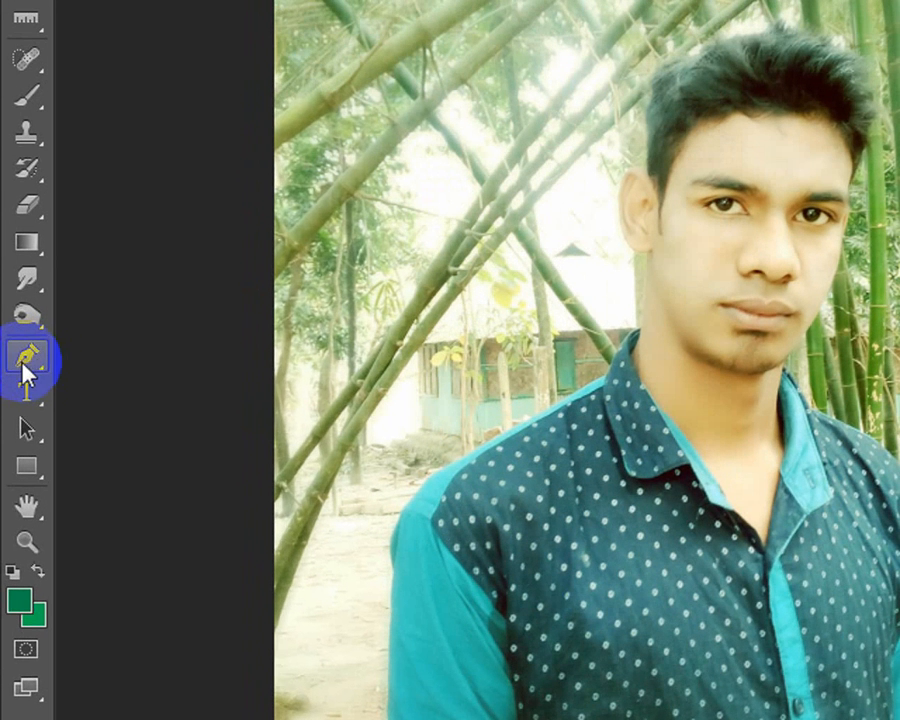
pyautogui.rightClick(39, 370)
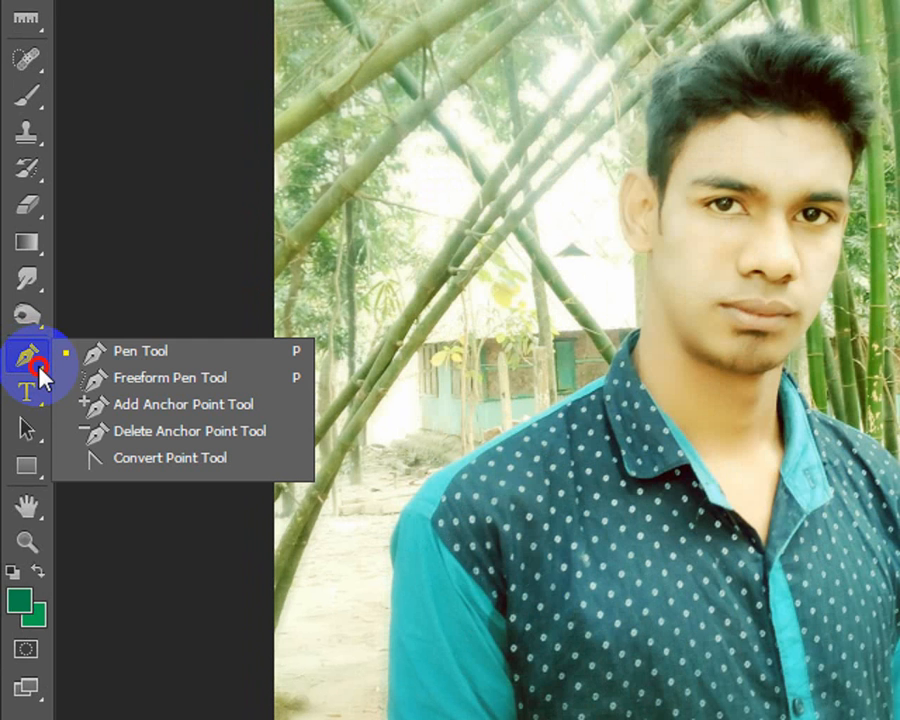
pyautogui.click(123, 356)
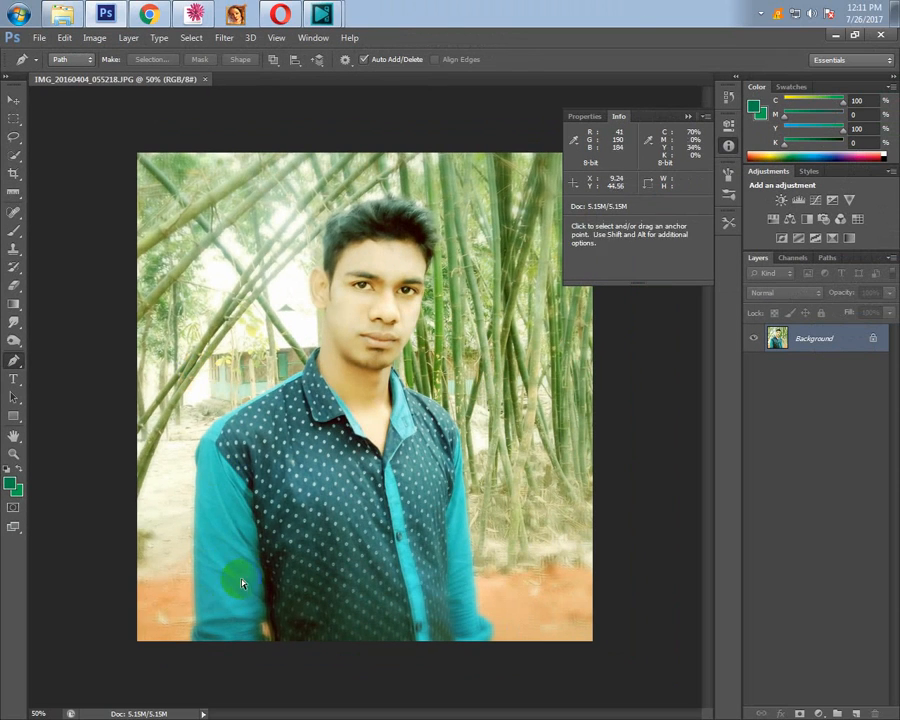
pyautogui.keyDown('ctrl'); pyautogui.click(261, 583); pyautogui.keyUp('ctrl')
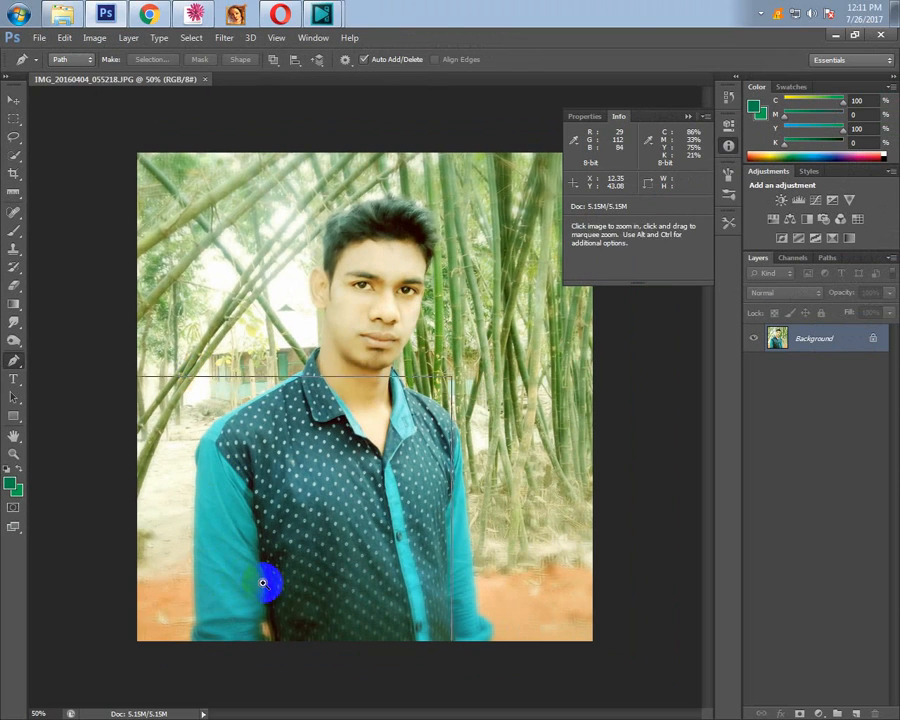
pyautogui.keyDown('alt'); pyautogui.click(297, 595); pyautogui.keyUp('alt')
pyautogui.moveTo(139, 601); pyautogui.dragTo(259, 652)
pyautogui.click(139, 571)
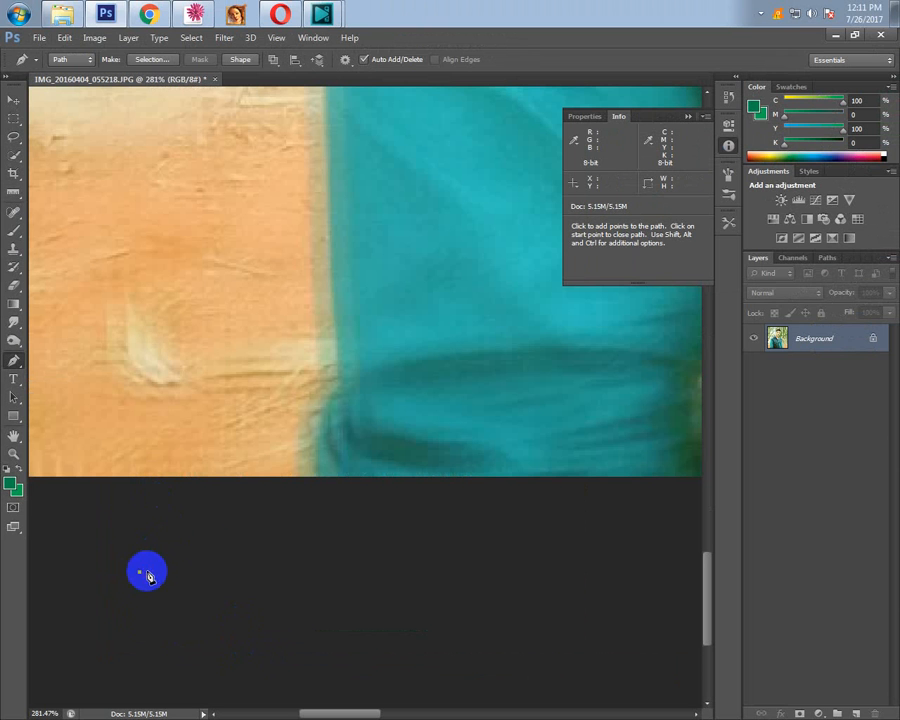
pyautogui.moveTo(315, 481); pyautogui.dragTo(316, 462)
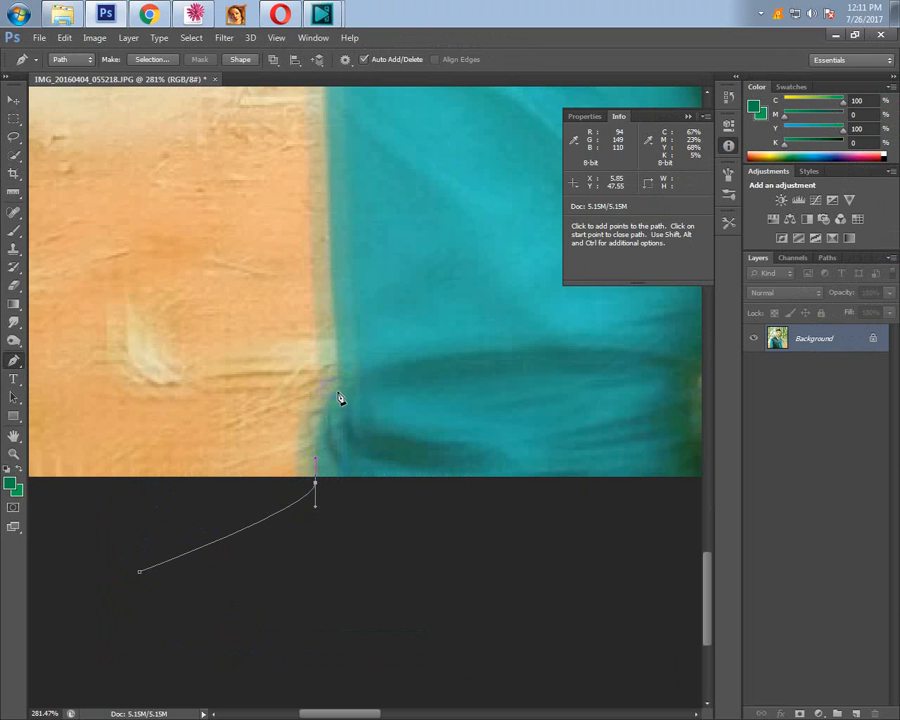
pyautogui.moveTo(337, 390); pyautogui.dragTo(348, 391)
pyautogui.moveTo(331, 247); pyautogui.dragTo(332, 211)
# Continue the path up the outer edge of the left-hand sleeve to the shoulder curve.
pyautogui.keyDown('alt'); pyautogui.click(400, 253); pyautogui.keyUp('alt')
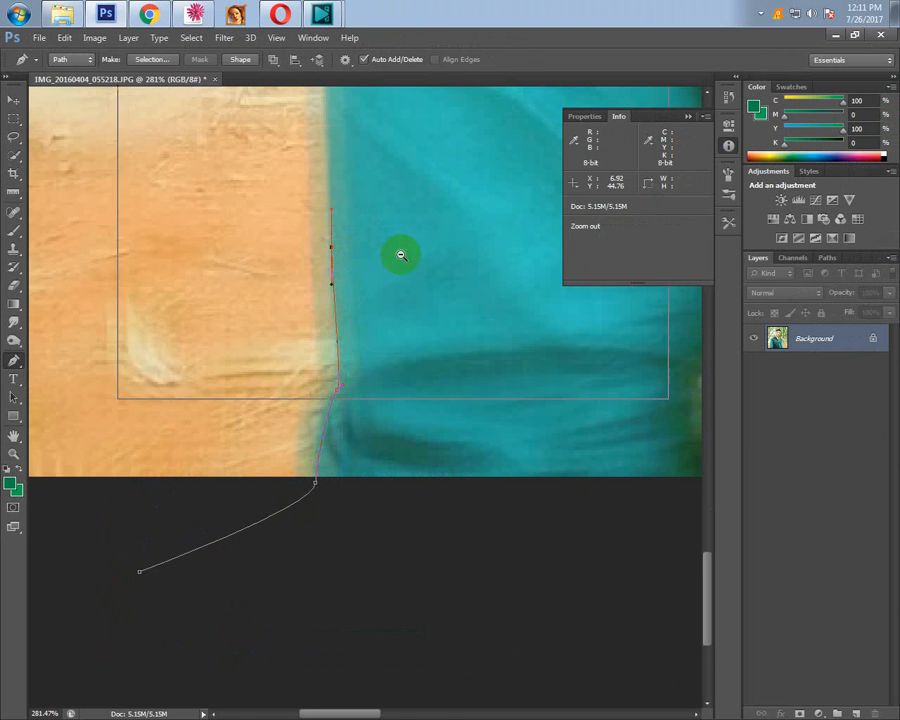
pyautogui.keyDown('alt'); pyautogui.click(402, 256); pyautogui.keyUp('alt')
pyautogui.keyDown('alt'); pyautogui.click(410, 269); pyautogui.keyUp('alt')
pyautogui.moveTo(394, 176); pyautogui.dragTo(396, 254)
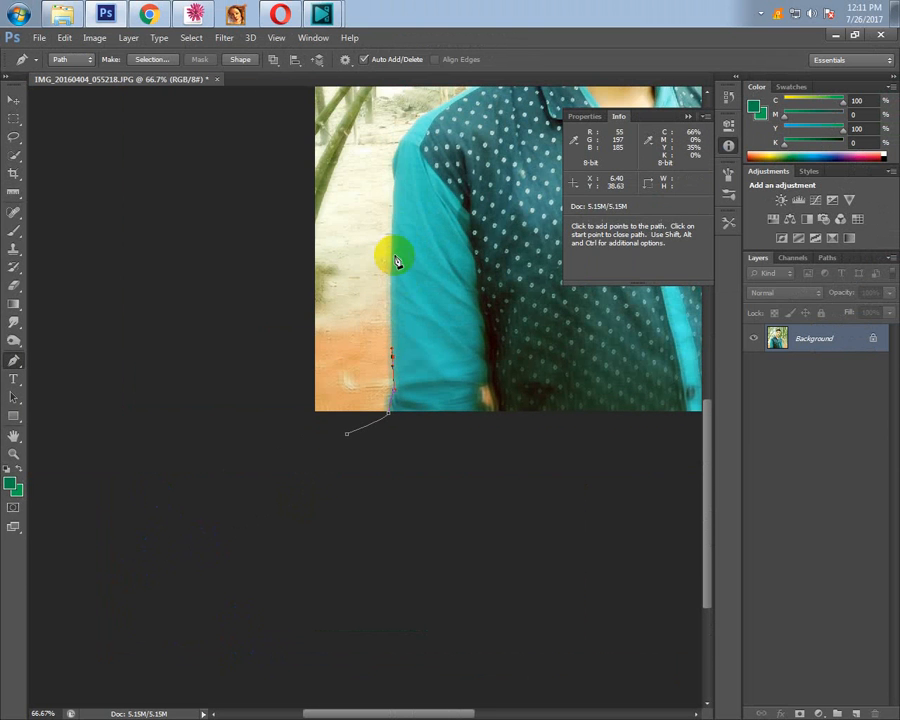
pyautogui.click(392, 198)
pyautogui.moveTo(394, 191); pyautogui.dragTo(397, 191)
# Extend the path along the left-hand shoulder and up the shirt collar to its tip.
pyautogui.moveTo(350, 114); pyautogui.dragTo(453, 236)
pyautogui.moveTo(324, 372); pyautogui.dragTo(171, 456)
pyautogui.moveTo(342, 299); pyautogui.dragTo(116, 498)
pyautogui.moveTo(356, 333); pyautogui.dragTo(390, 314)
pyautogui.moveTo(471, 267); pyautogui.dragTo(275, 500)
pyautogui.moveTo(362, 352); pyautogui.dragTo(404, 326)
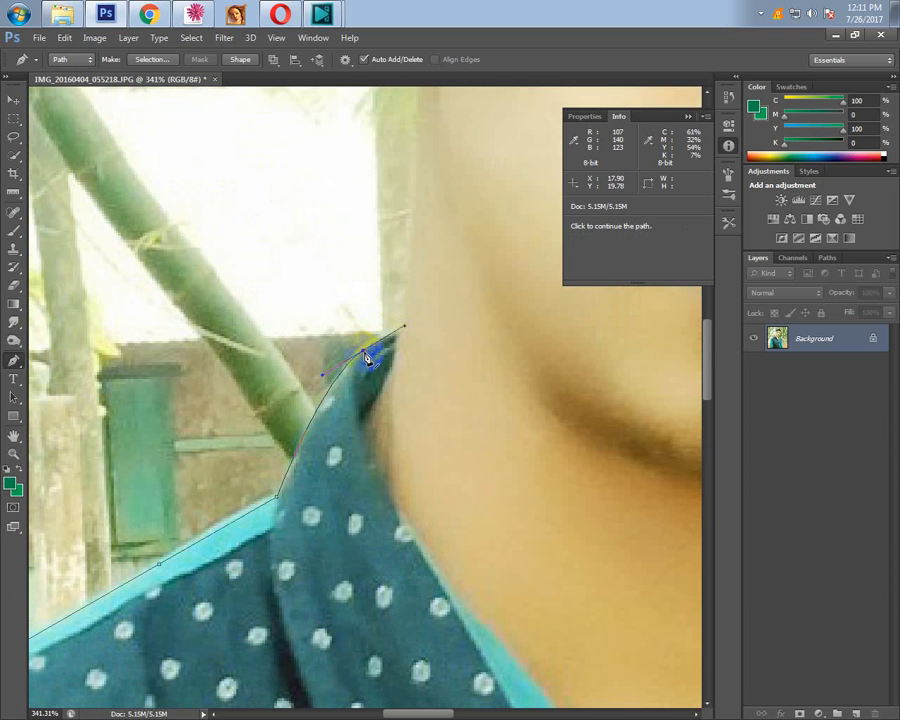
pyautogui.hotkey('ctrl', 'z')
pyautogui.click(390, 333)
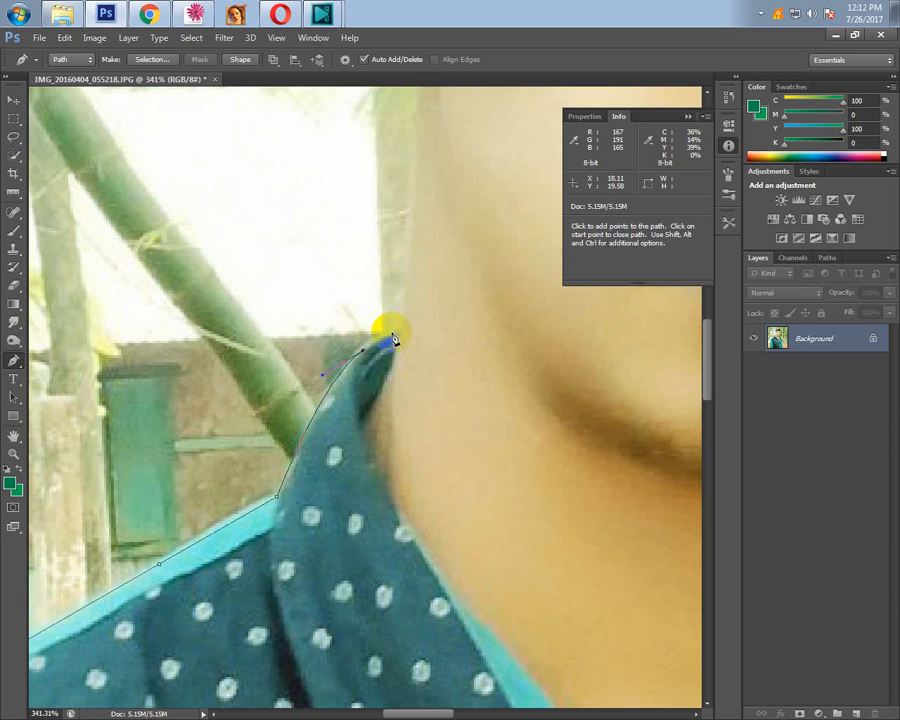
# Trace the neck edge from the collar tip up to the earlobe.
pyautogui.moveTo(399, 334)
pyautogui.mouseDown()
pyautogui.moveTo(417, 188)
pyautogui.moveTo(398, 494)
pyautogui.mouseUp()
pyautogui.press('space')
pyautogui.click(376, 410)
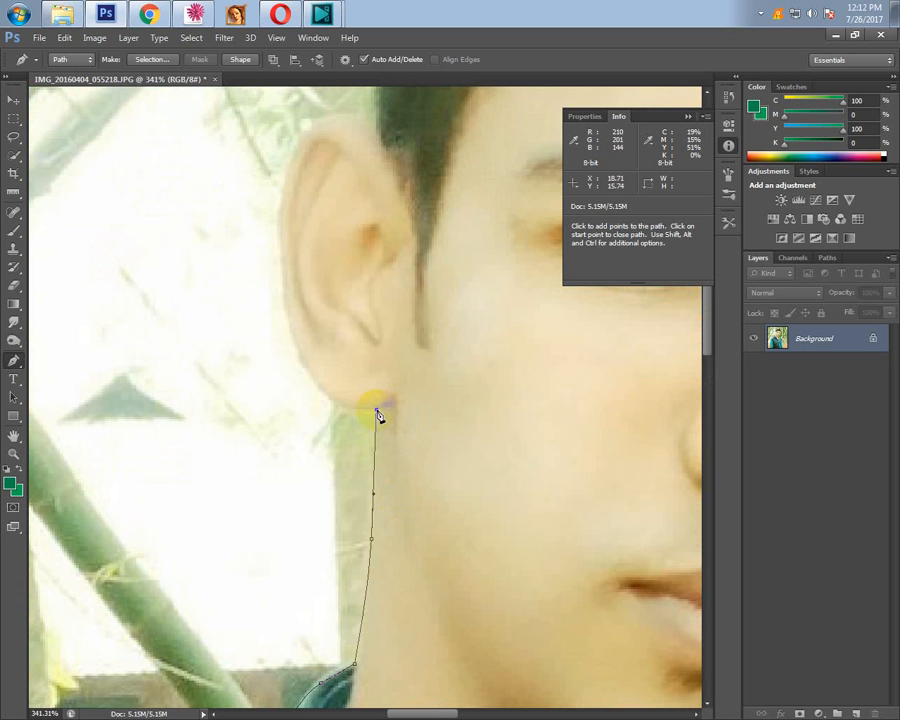
# Curve the path around the ear to the hairline, removing the outgoing handles at the anchors above the ear.
pyautogui.moveTo(295, 345); pyautogui.dragTo(280, 267)
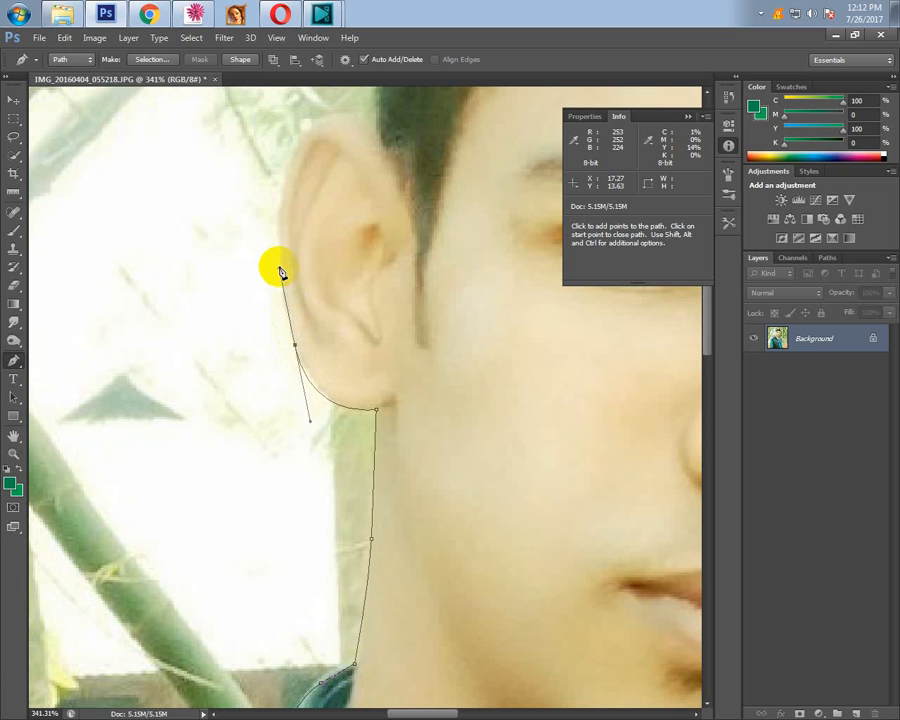
pyautogui.moveTo(290, 318); pyautogui.dragTo(303, 475)
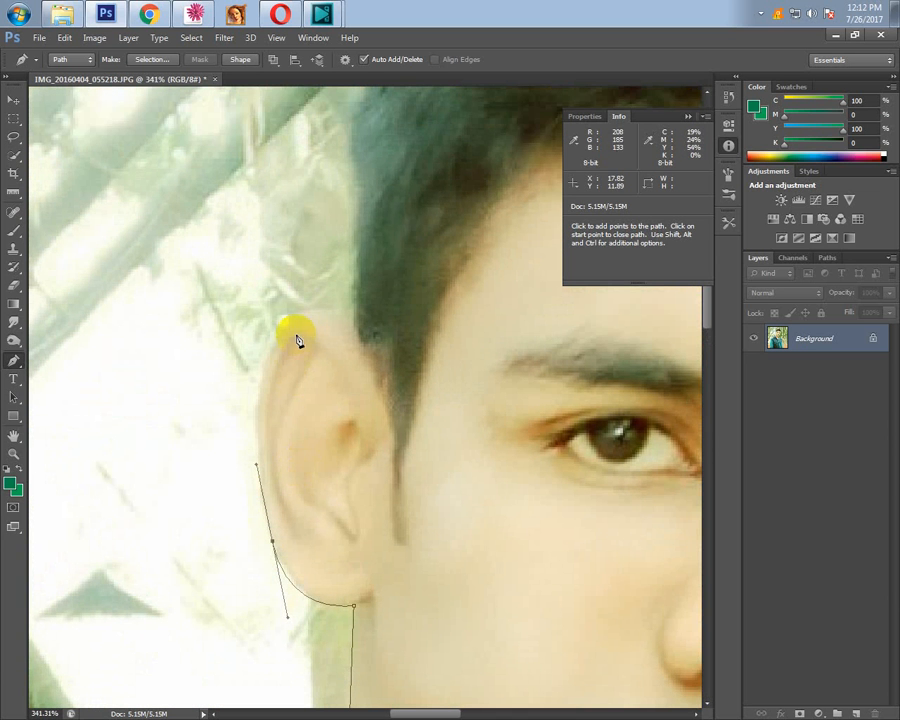
pyautogui.moveTo(296, 322); pyautogui.dragTo(360, 291)
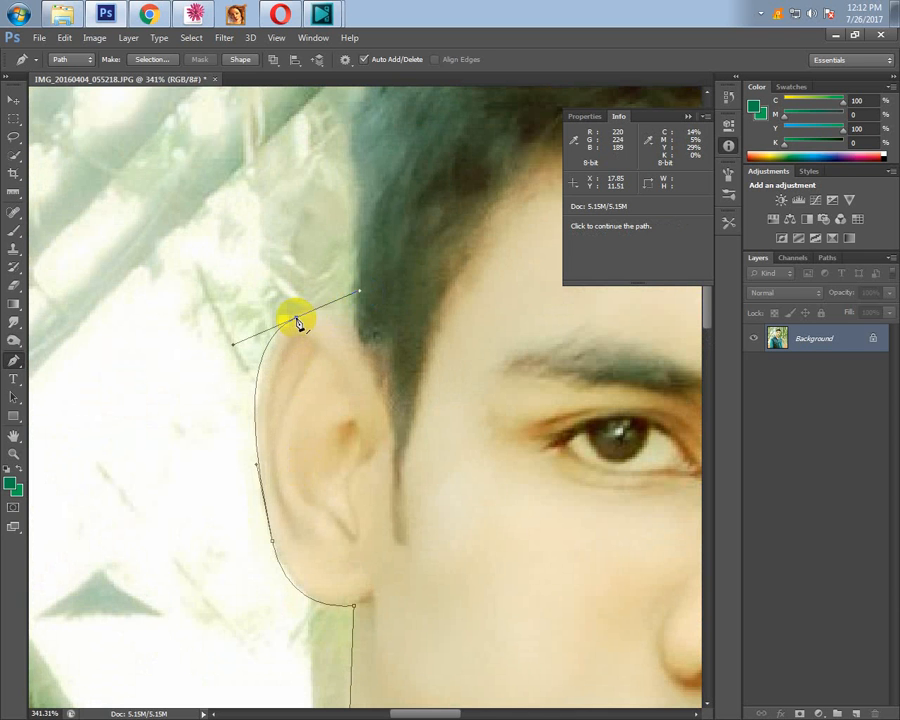
pyautogui.keyDown('alt'); pyautogui.click(297, 322); pyautogui.keyUp('alt')
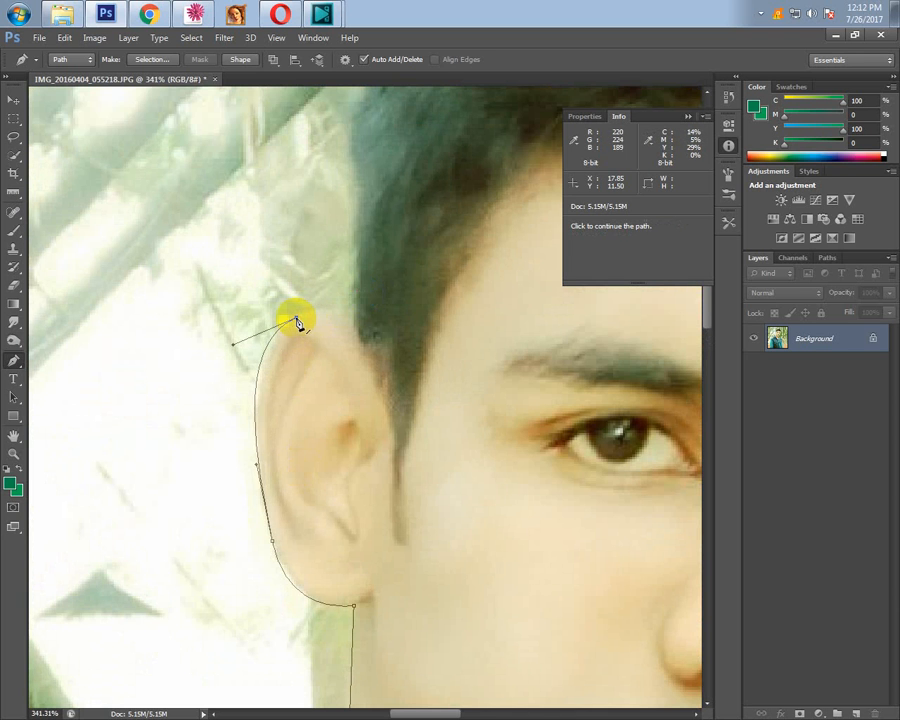
pyautogui.click(353, 323)
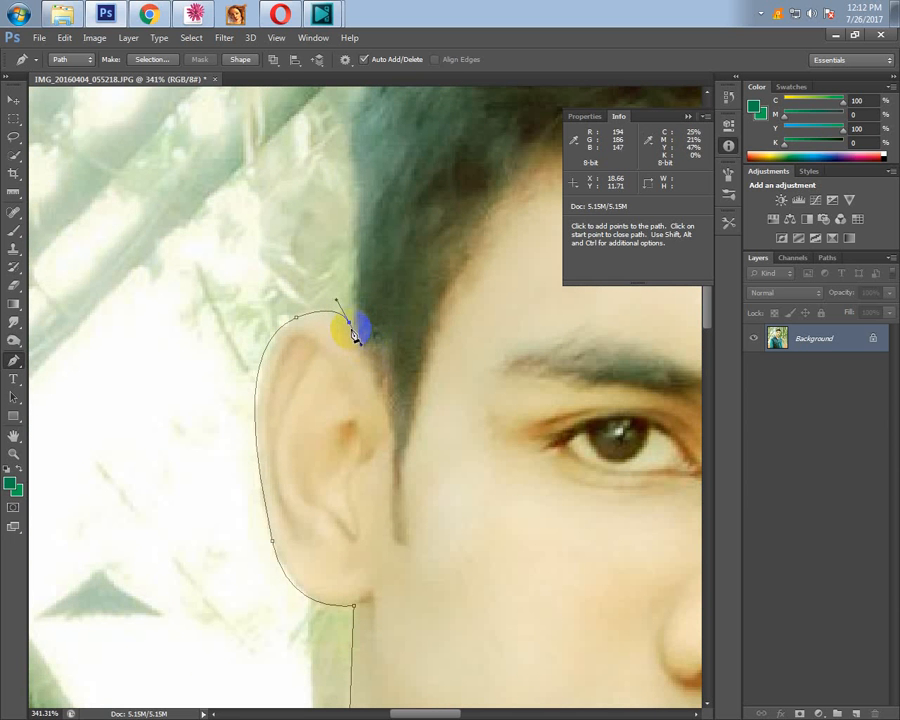
pyautogui.press('super')
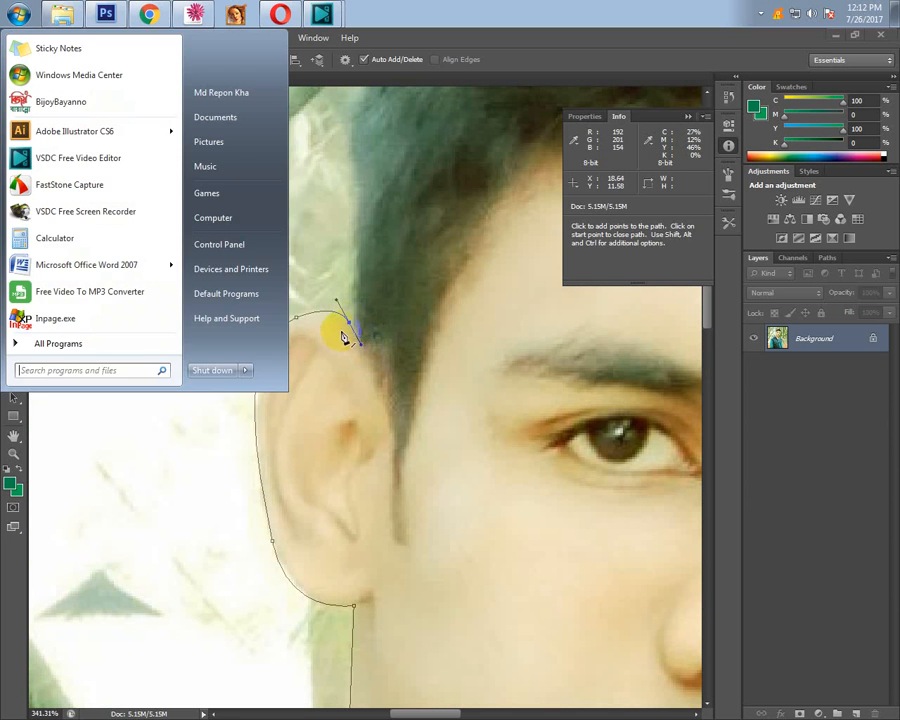
pyautogui.press('super')
pyautogui.keyDown('alt'); pyautogui.click(349, 323); pyautogui.keyUp('alt')
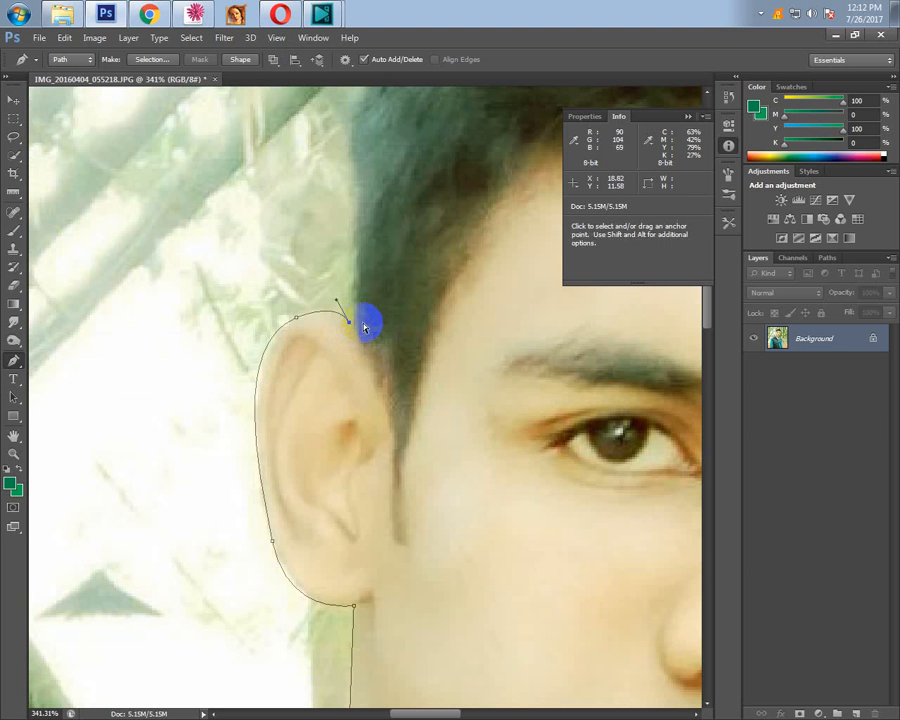
# Trace the hair outline from above the ear, up its side and over the top of the head.
pyautogui.keyDown('alt'); pyautogui.click(393, 321); pyautogui.keyUp('alt')
pyautogui.moveTo(403, 316); pyautogui.dragTo(348, 486)
pyautogui.moveTo(307, 302); pyautogui.dragTo(317, 244)
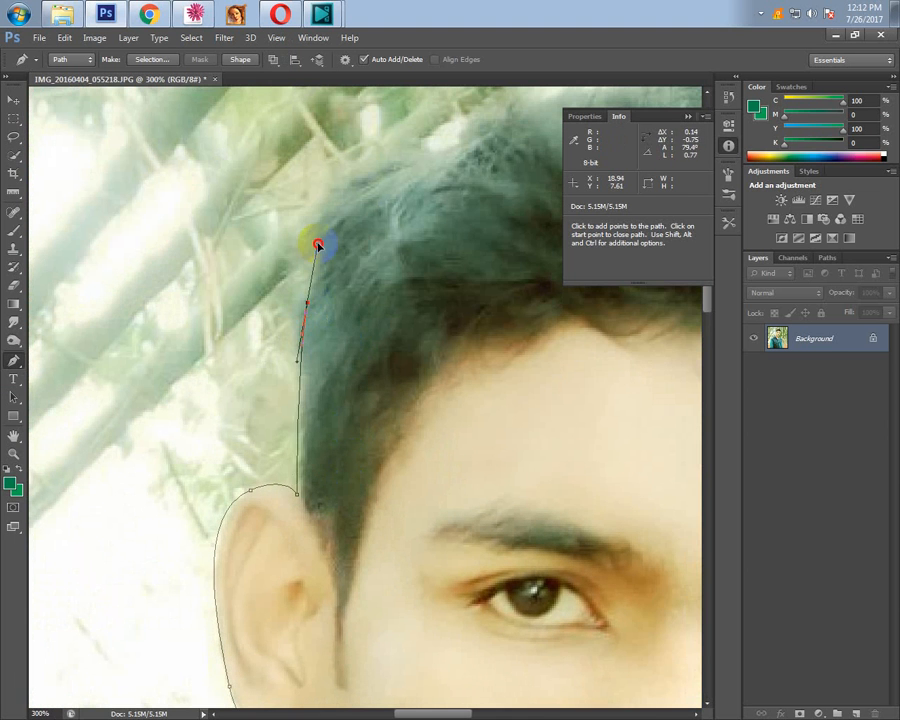
pyautogui.moveTo(433, 243); pyautogui.dragTo(231, 538)
pyautogui.moveTo(288, 400); pyautogui.dragTo(382, 381)
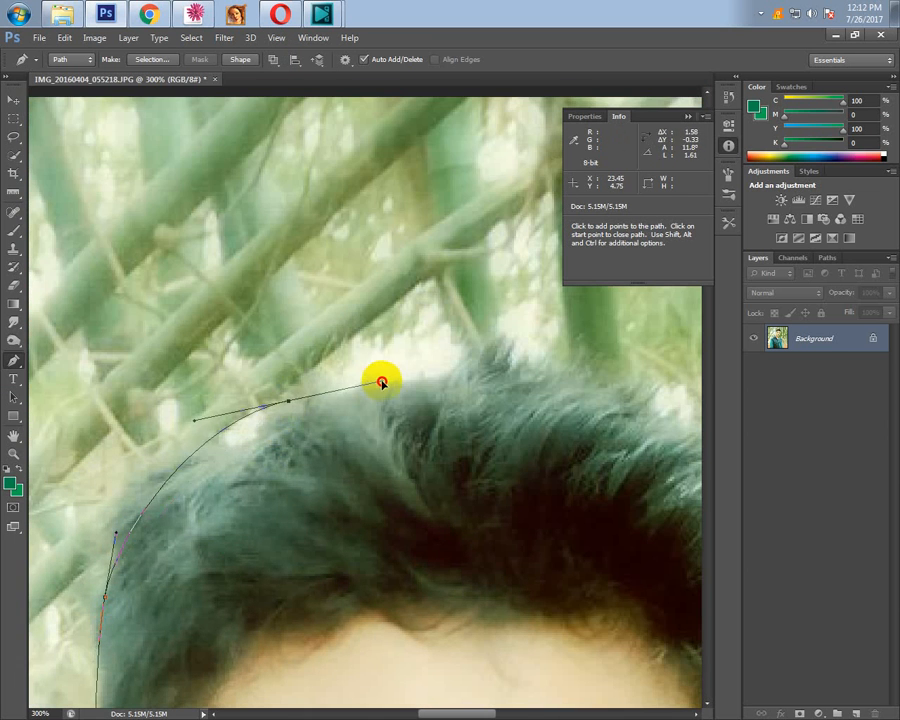
pyautogui.moveTo(552, 376); pyautogui.dragTo(656, 521)
# Continue the path down the opposite side of the hair to the temple.
pyautogui.scroll(-4, 592, 430)
pyautogui.moveTo(656, 553); pyautogui.dragTo(509, 467)
pyautogui.scroll(5, 446, 416)
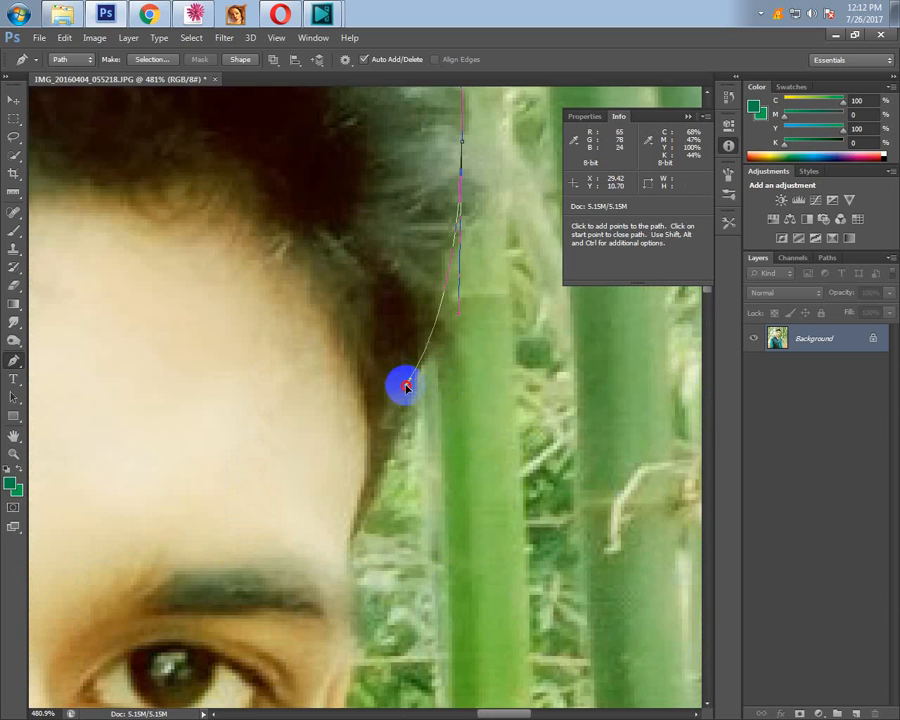
pyautogui.moveTo(406, 380); pyautogui.dragTo(400, 416)
pyautogui.click(354, 539)
# Trace the edge of the face from the temple down along the cheek.
pyautogui.moveTo(354, 664); pyautogui.dragTo(245, 358)
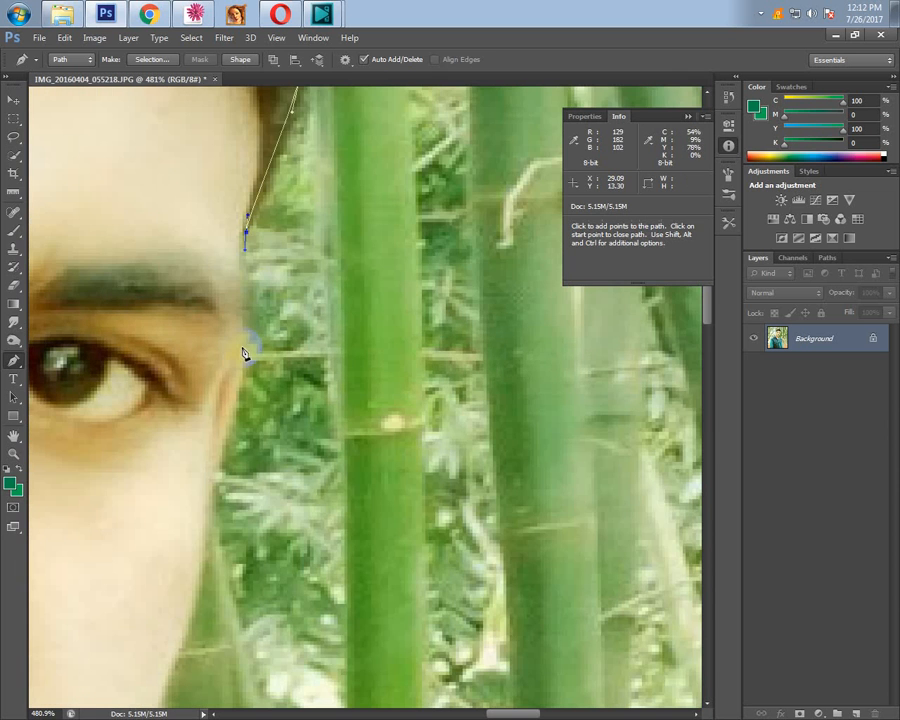
pyautogui.click(245, 345)
pyautogui.moveTo(216, 467); pyautogui.dragTo(210, 492)
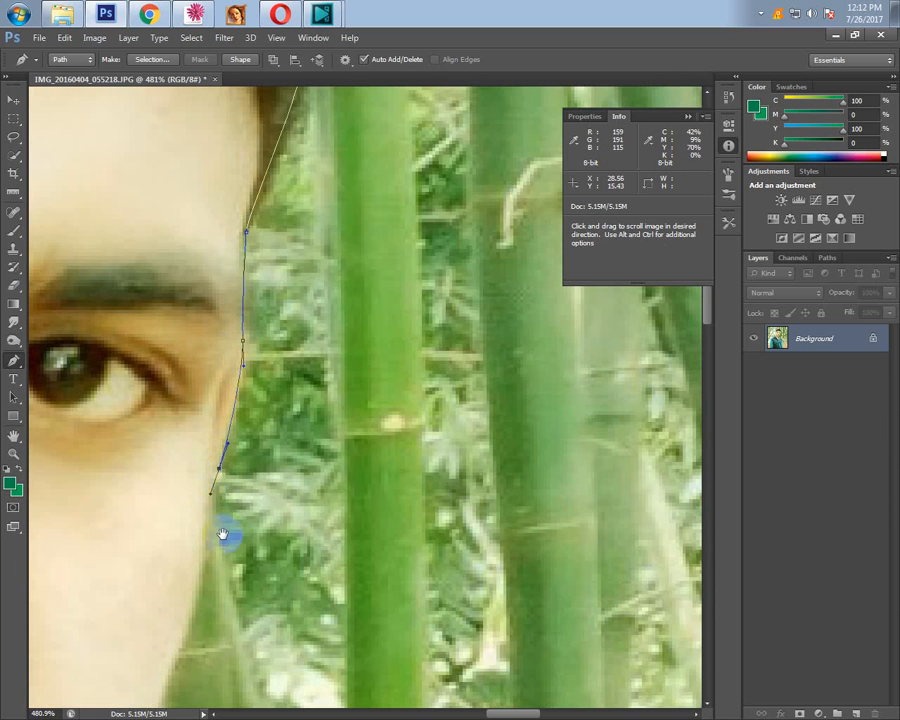
pyautogui.moveTo(184, 662); pyautogui.dragTo(191, 433)
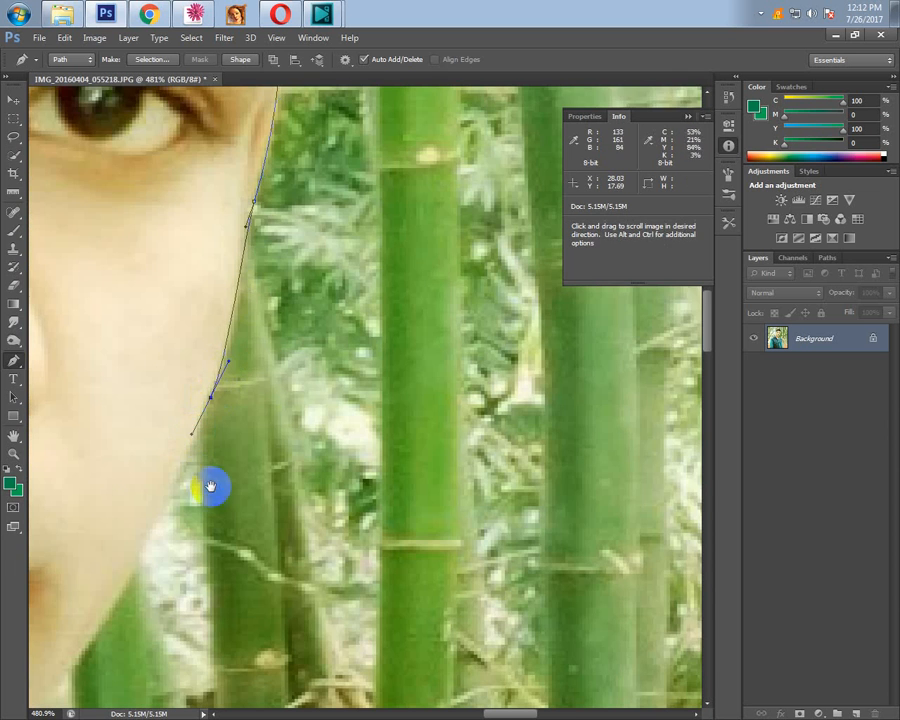
# Follow the jawline with the path down to where the chin meets the right-hand collar.
pyautogui.moveTo(209, 486); pyautogui.dragTo(264, 263)
pyautogui.moveTo(159, 396); pyautogui.dragTo(145, 420)
pyautogui.click(119, 452)
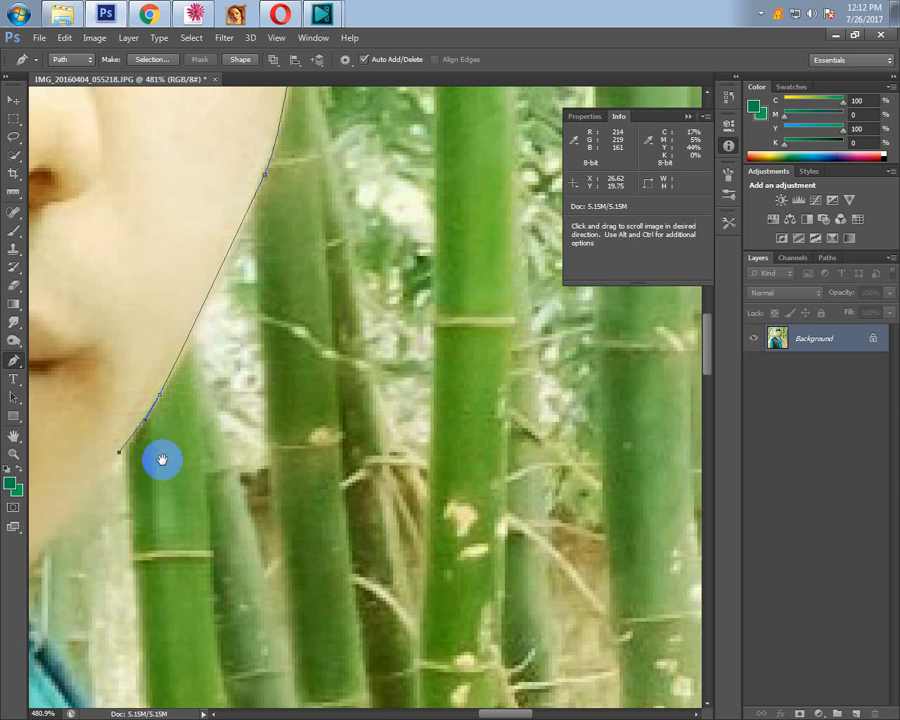
pyautogui.moveTo(151, 536); pyautogui.dragTo(289, 387)
pyautogui.moveTo(158, 423); pyautogui.dragTo(163, 451)
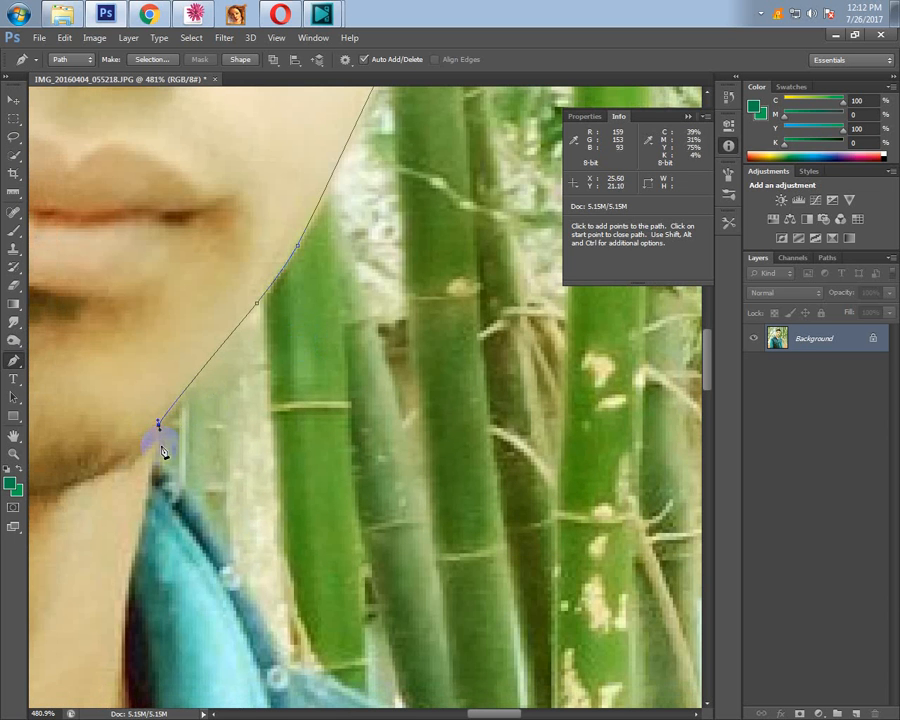
# Trace the outer edge of the right-hand collar and the start of the shoulder.
pyautogui.scroll(-1, 279, 492)
pyautogui.moveTo(377, 514); pyautogui.dragTo(238, 287)
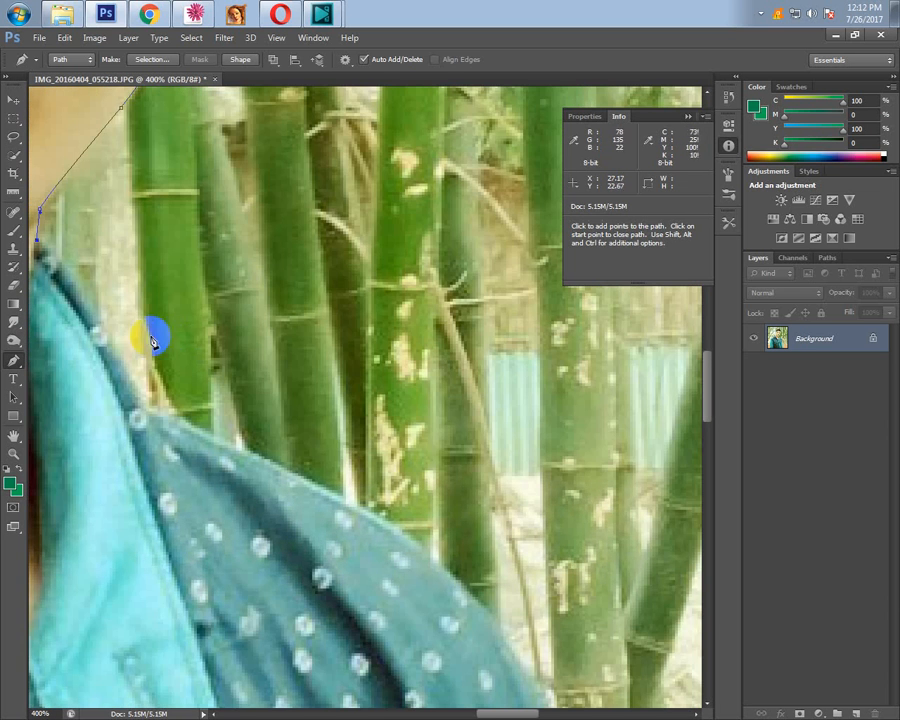
pyautogui.moveTo(109, 332); pyautogui.dragTo(161, 411)
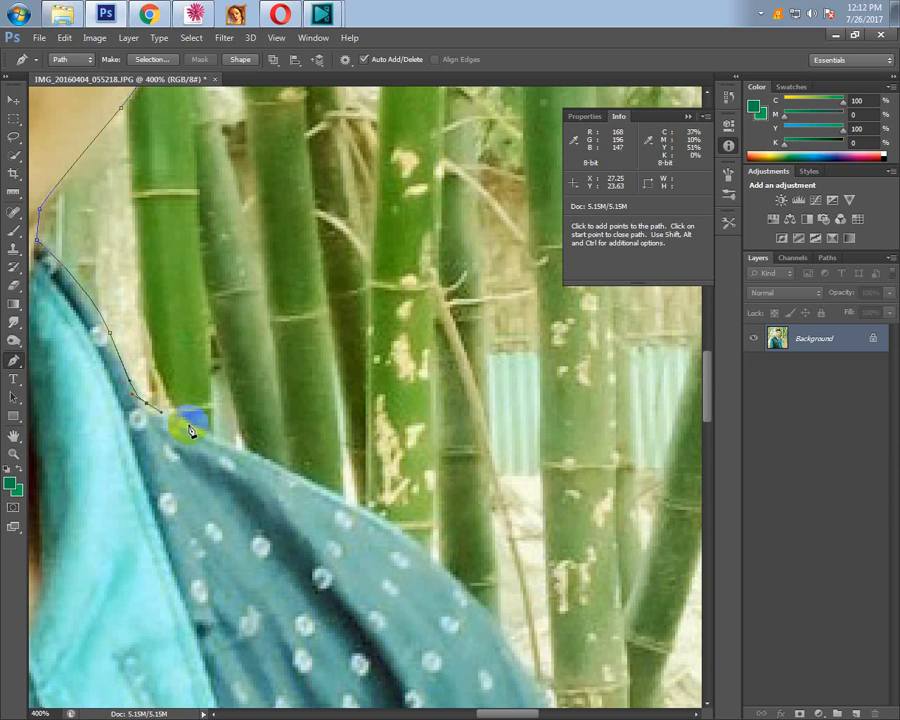
pyautogui.moveTo(259, 452); pyautogui.dragTo(335, 496)
pyautogui.hotkey('ctrl', 'z')
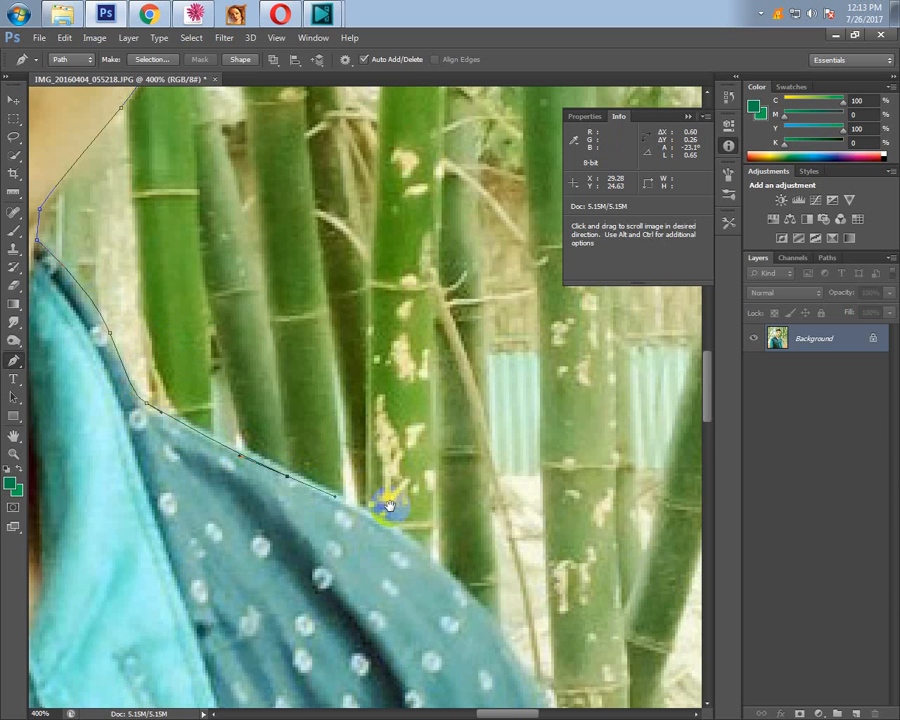
# Continue the path over the curve of the right-hand shoulder to the top of the sleeve.
pyautogui.moveTo(392, 507); pyautogui.dragTo(318, 176)
pyautogui.keyDown('alt'); pyautogui.click(401, 300); pyautogui.keyUp('alt')
pyautogui.moveTo(466, 385); pyautogui.dragTo(487, 472)
# Trace the outer edge of the right-hand sleeve down to just above the rolled cuff.
pyautogui.keyDown('alt'); pyautogui.click(516, 478); pyautogui.keyUp('alt')
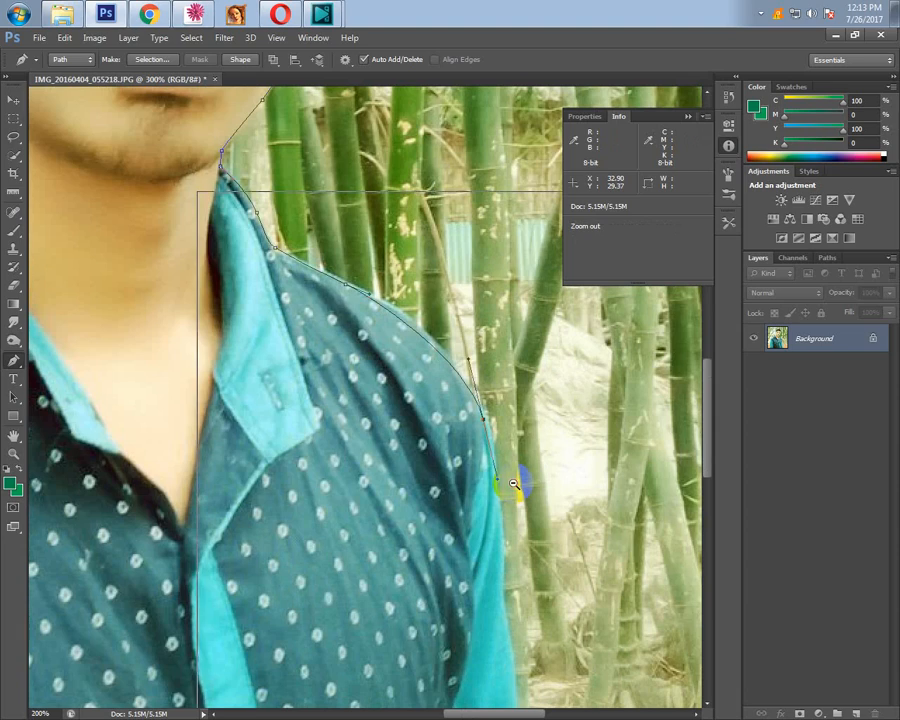
pyautogui.keyDown('alt'); pyautogui.click(520, 485); pyautogui.keyUp('alt')
pyautogui.keyDown('alt'); pyautogui.click(521, 487); pyautogui.keyUp('alt')
pyautogui.moveTo(572, 545); pyautogui.dragTo(523, 360)
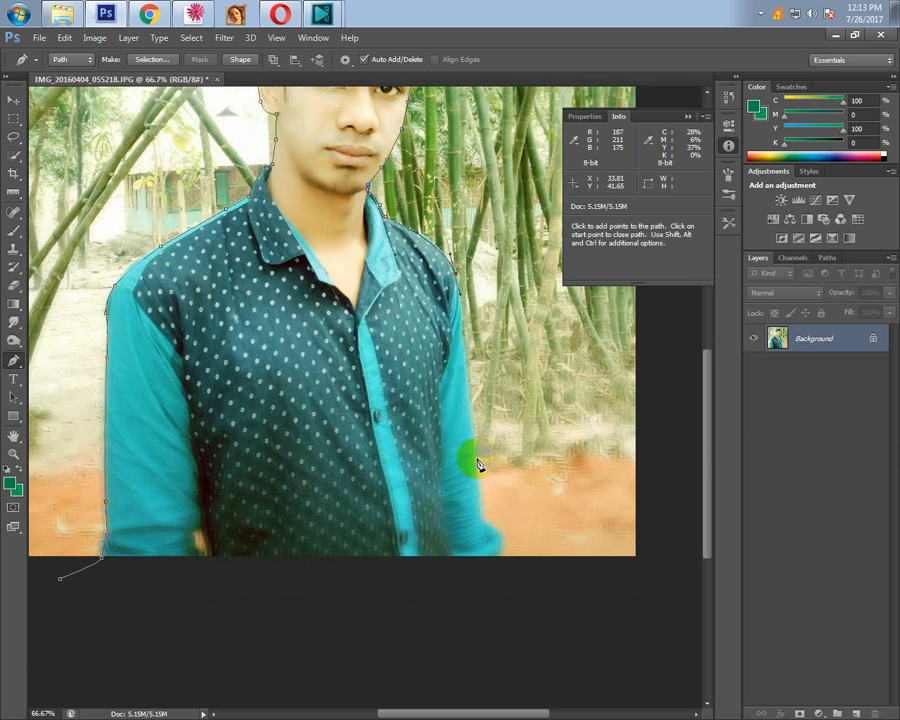
pyautogui.click(477, 460)
pyautogui.click(485, 527)
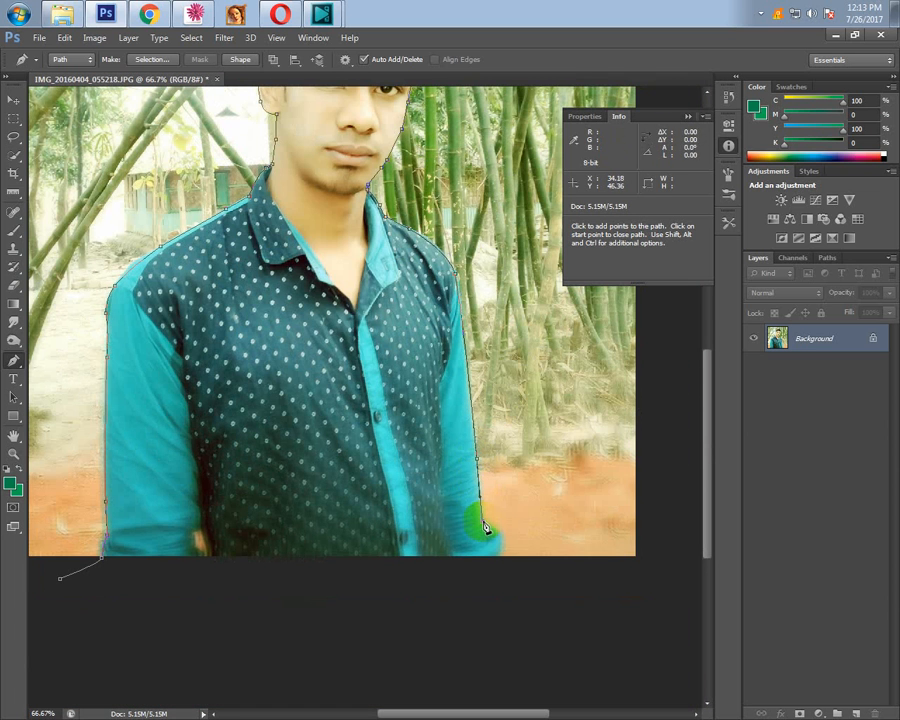
# Curve the path around the right-hand cuff and extend it outside the photo below its lower edge.
pyautogui.moveTo(502, 540); pyautogui.dragTo(478, 566)
pyautogui.moveTo(502, 588); pyautogui.dragTo(537, 600)
pyautogui.moveTo(626, 591); pyautogui.dragTo(625, 573)
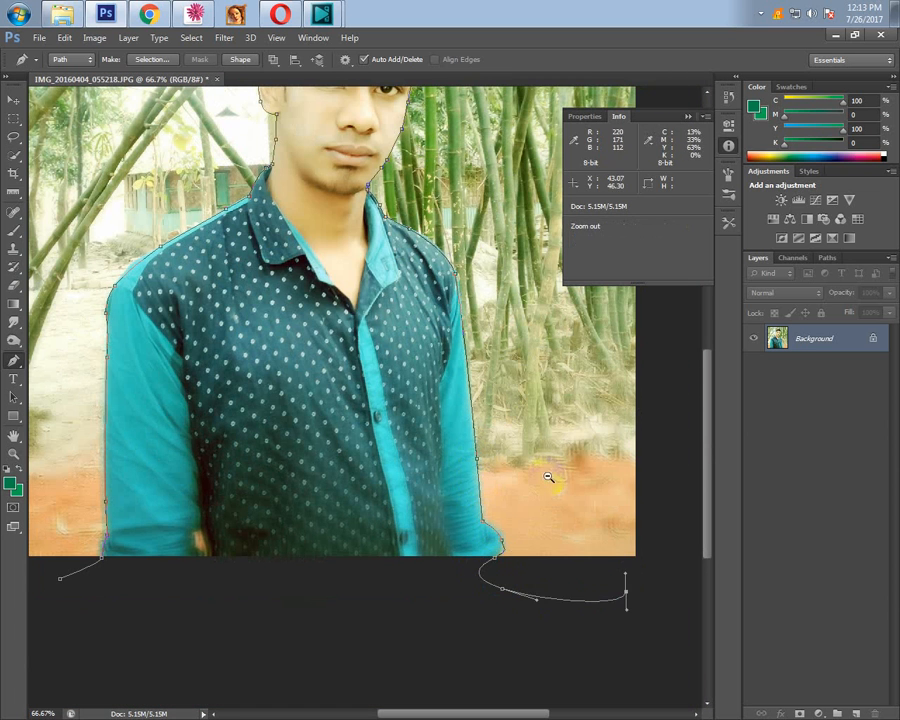
# Carry the path loosely around the outside of the photo, up past its right-hand side.
pyautogui.keyDown('alt'); pyautogui.click(478, 416); pyautogui.keyUp('alt')
pyautogui.keyDown('alt'); pyautogui.click(474, 416); pyautogui.keyUp('alt')
pyautogui.keyDown('alt'); pyautogui.click(482, 412); pyautogui.keyUp('alt')
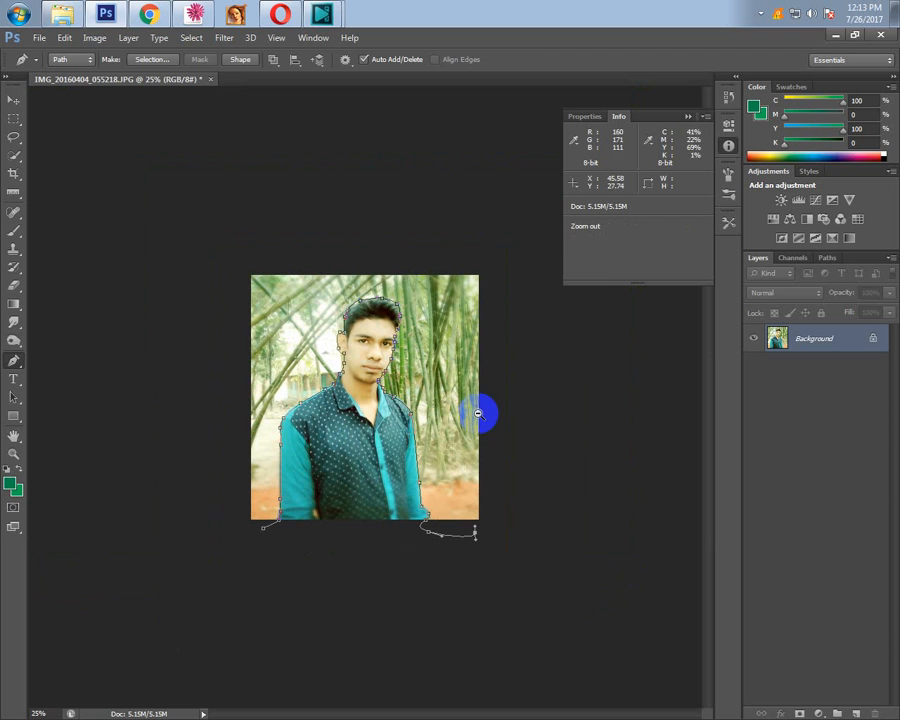
pyautogui.click(525, 548)
pyautogui.moveTo(538, 520); pyautogui.dragTo(540, 507)
pyautogui.click(543, 453)
pyautogui.moveTo(531, 372); pyautogui.dragTo(529, 356)
pyautogui.click(506, 276)
pyautogui.click(463, 182)
# Route the path over the top of the photo and down outside its left-hand side.
pyautogui.moveTo(494, 227); pyautogui.dragTo(446, 166)
pyautogui.moveTo(400, 141); pyautogui.dragTo(277, 132)
pyautogui.moveTo(233, 143); pyautogui.dragTo(108, 249)
pyautogui.moveTo(79, 294); pyautogui.dragTo(112, 414)
pyautogui.moveTo(165, 473); pyautogui.dragTo(200, 521)
pyautogui.click(211, 528)
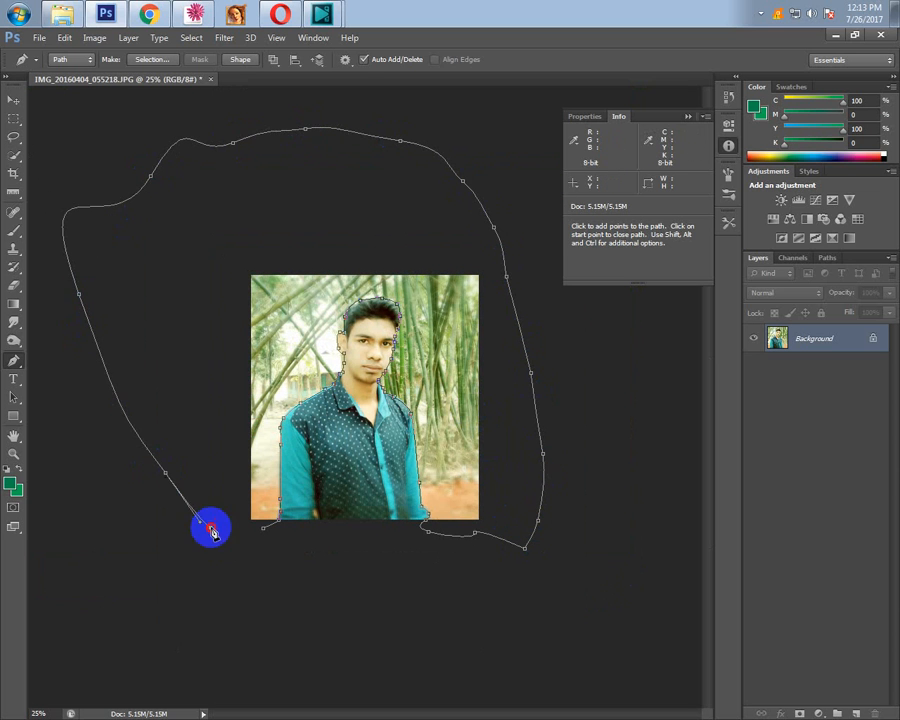
# Close the path at its starting anchor point below the left-hand sleeve and convert it into a selection.
pyautogui.click(236, 547)
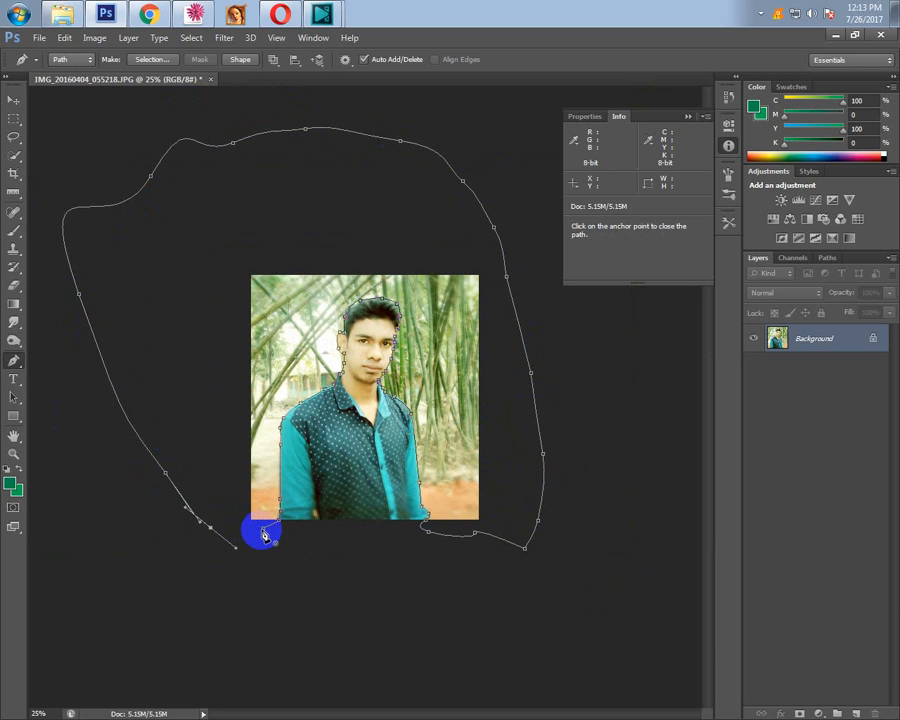
pyautogui.click(262, 533)
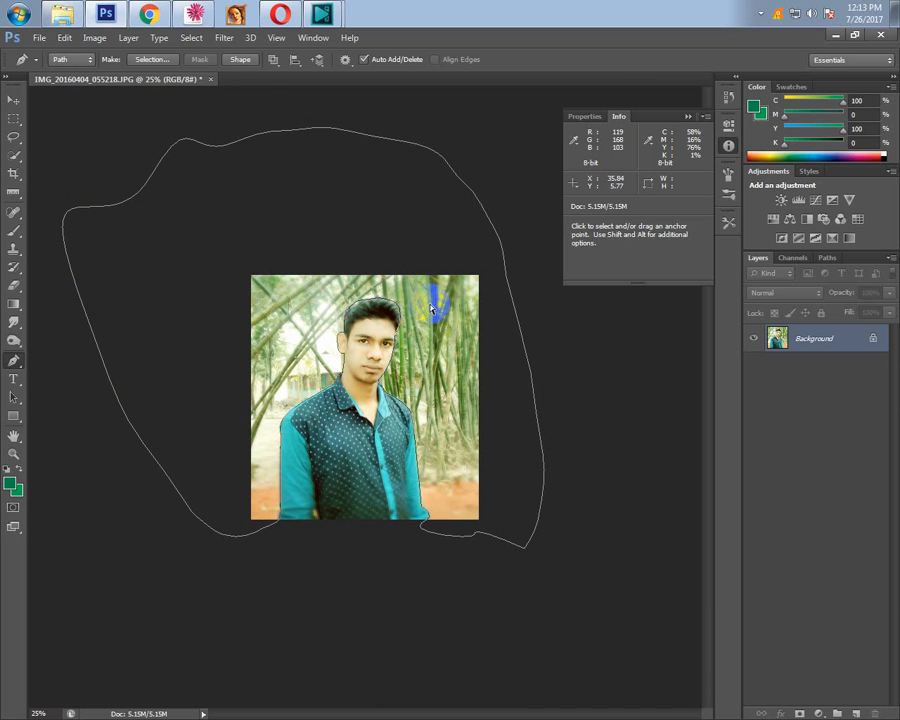
pyautogui.hotkey('ctrl', 'Return')
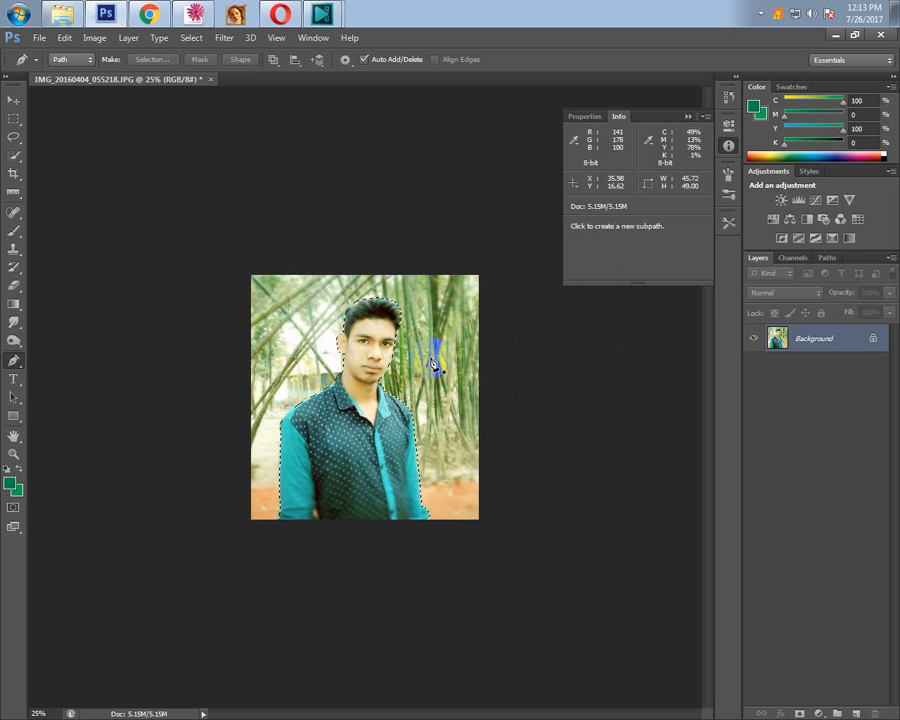
pyautogui.rightClick(406, 311)
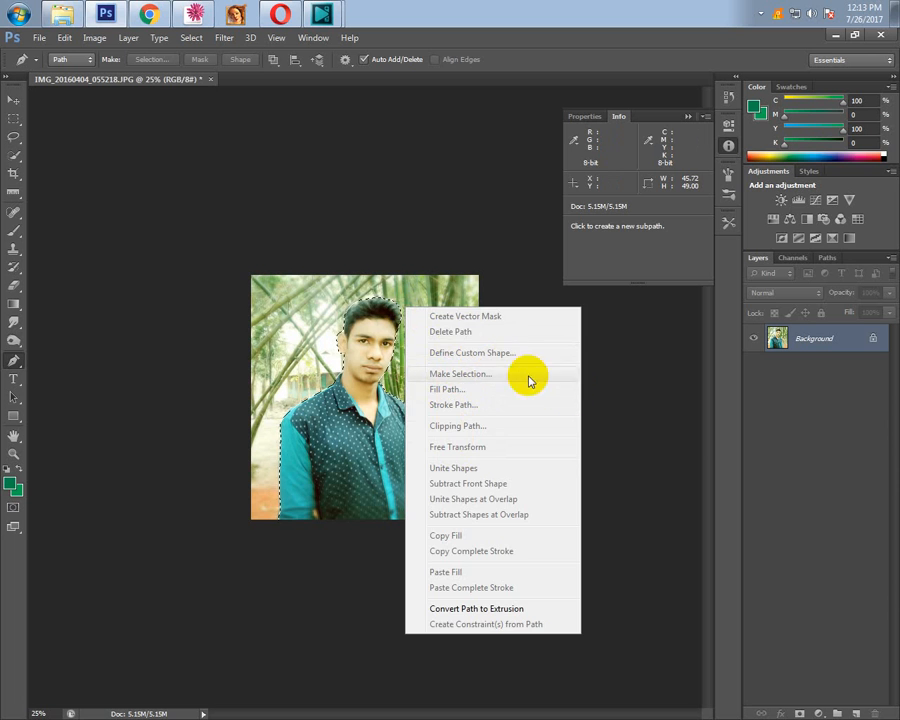
pyautogui.click(581, 387)
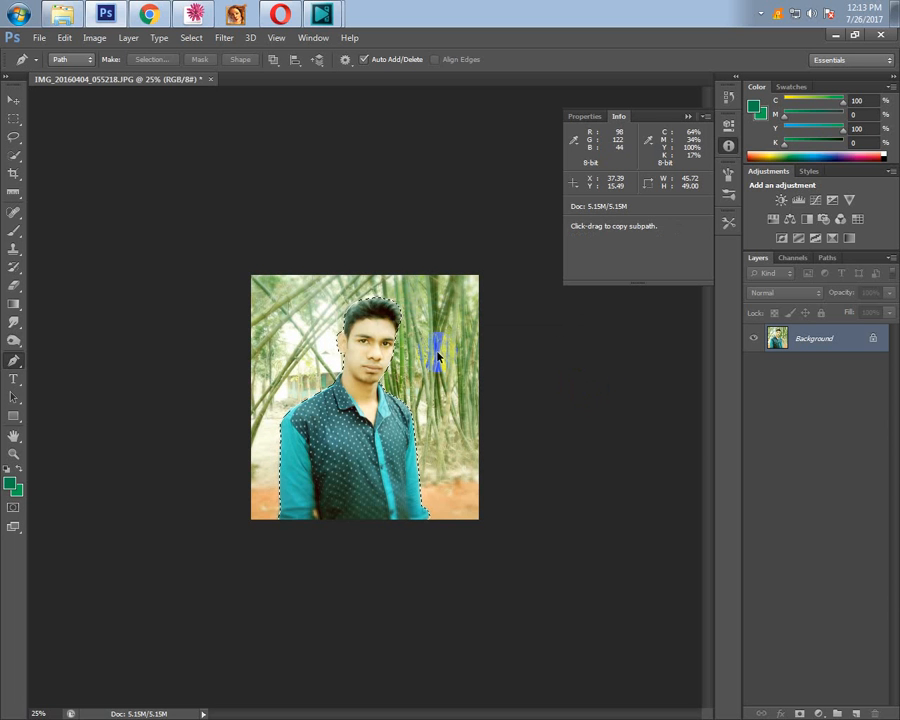
pyautogui.rightClick(432, 310)
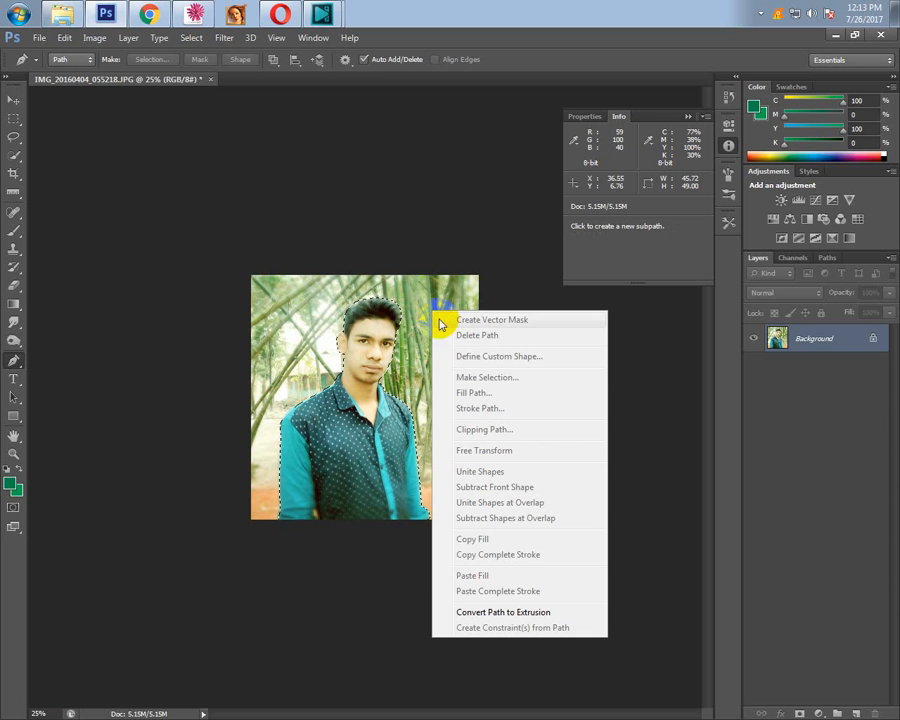
pyautogui.click(458, 237)
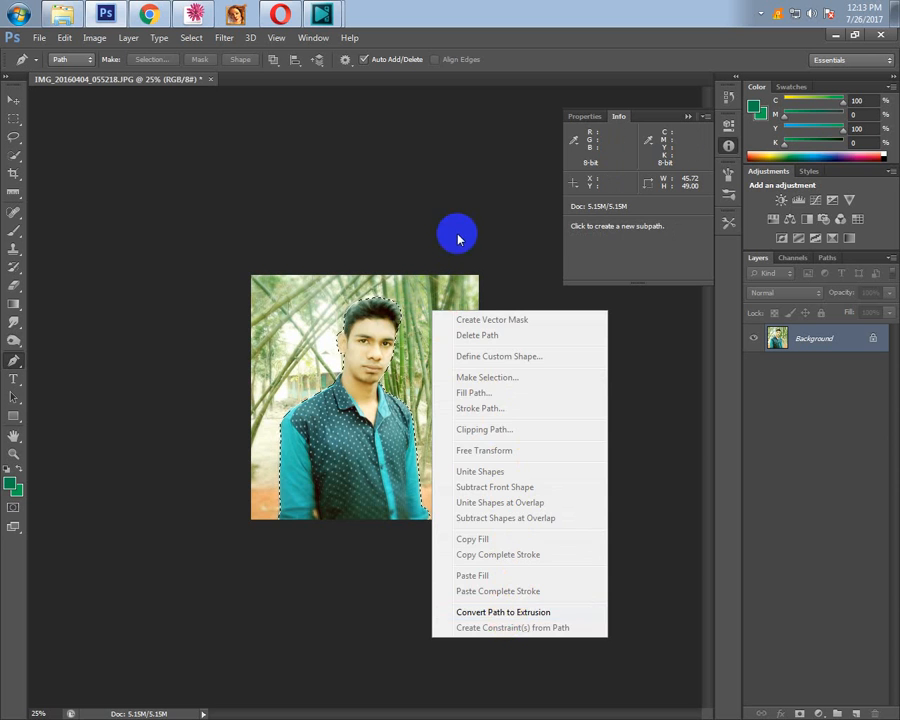
pyautogui.rightClick(382, 322)
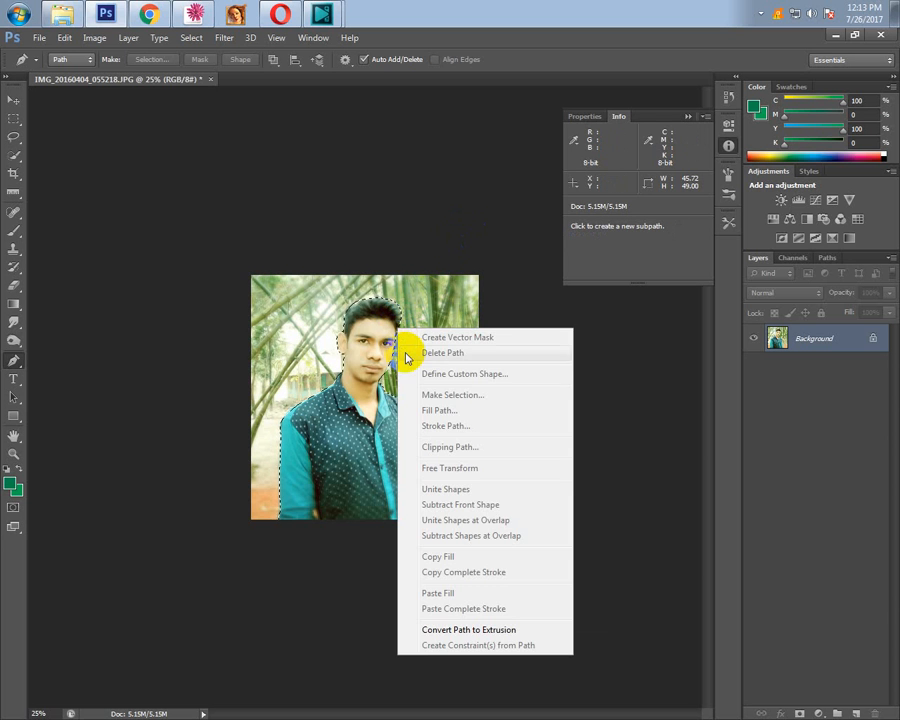
pyautogui.click(459, 172)
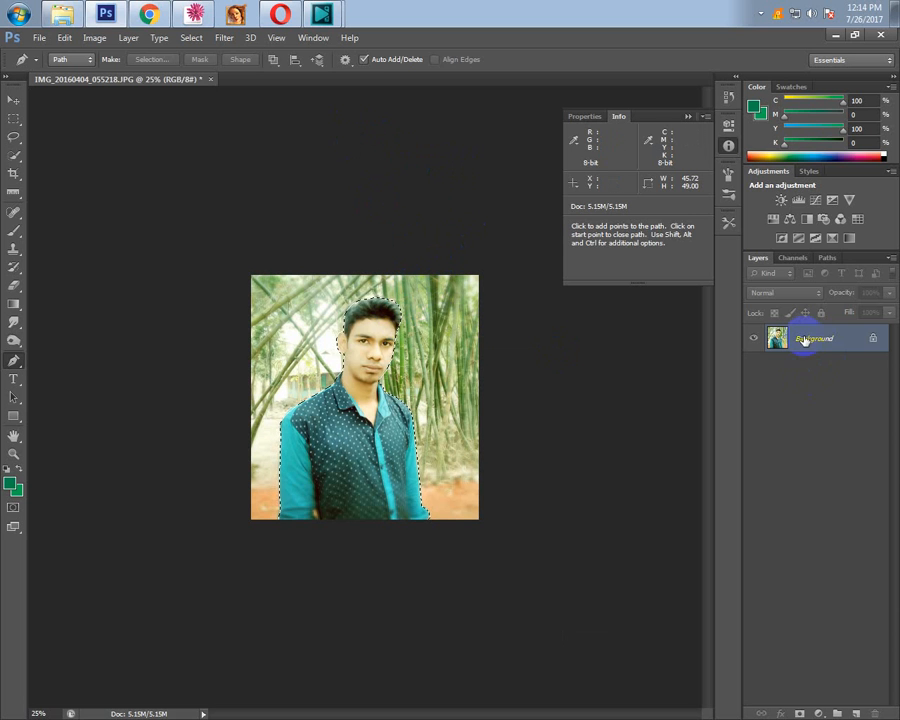
pyautogui.rightClick(402, 355)
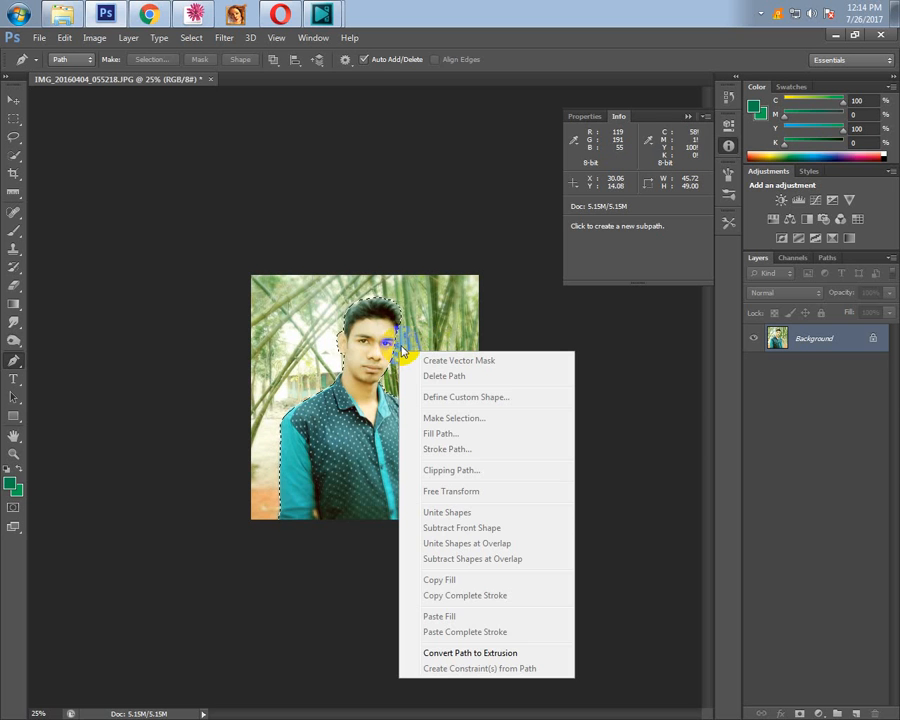
pyautogui.click(520, 304)
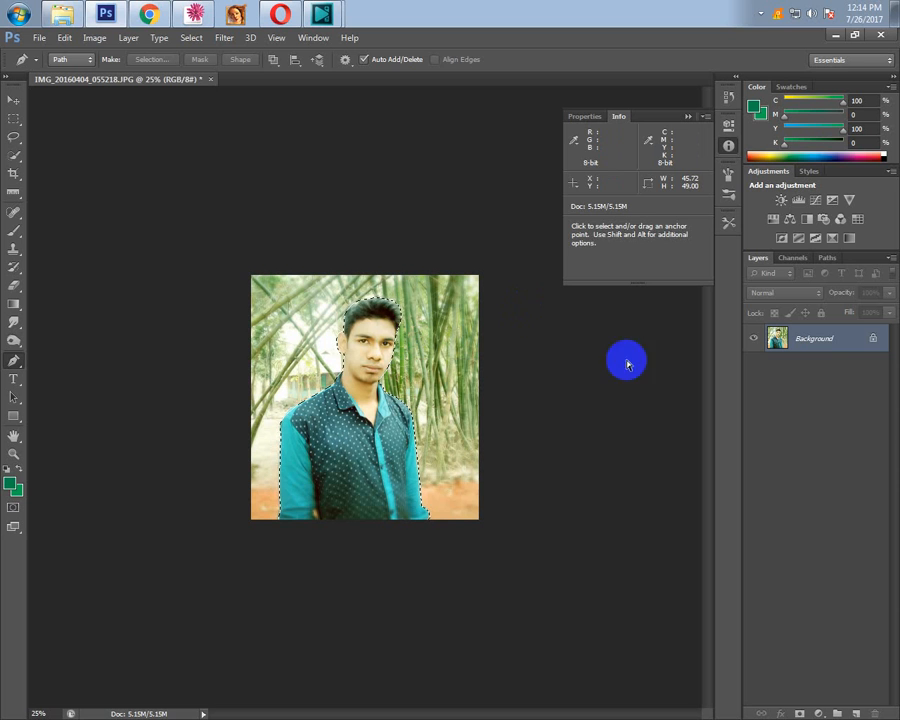
# Convert the locked Background into a regular layer, keeping the default name, Normal mode and 100% opacity.
pyautogui.doubleClick(842, 341)
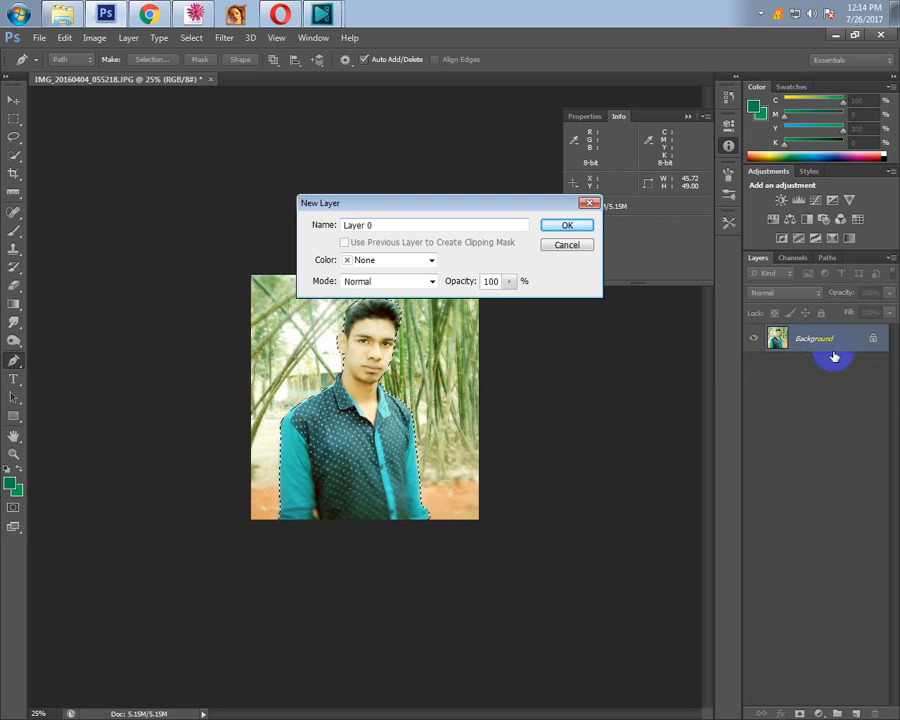
pyautogui.click(567, 244)
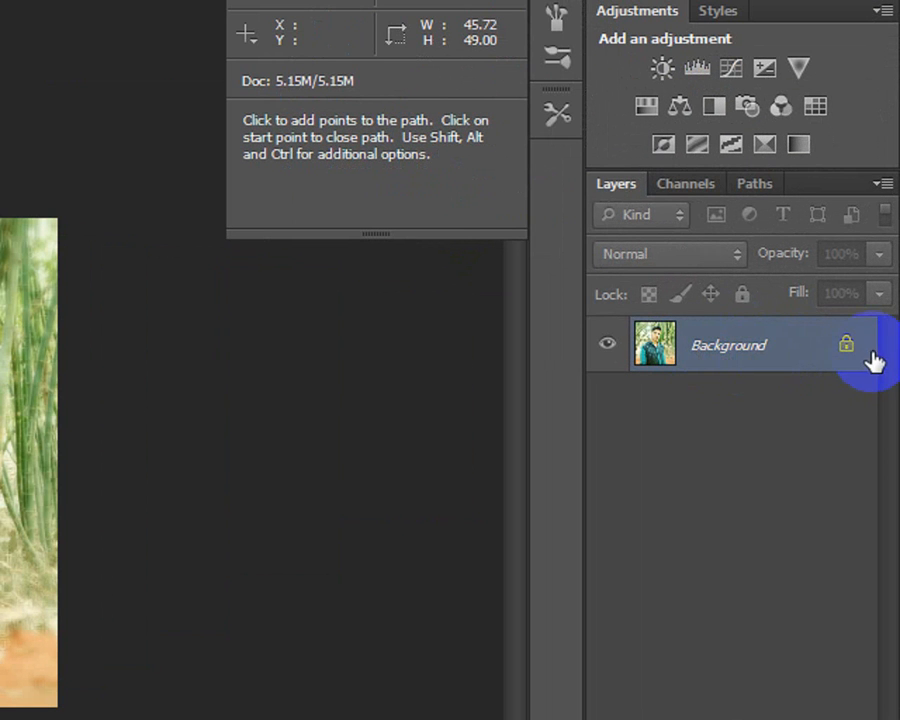
pyautogui.doubleClick(748, 345)
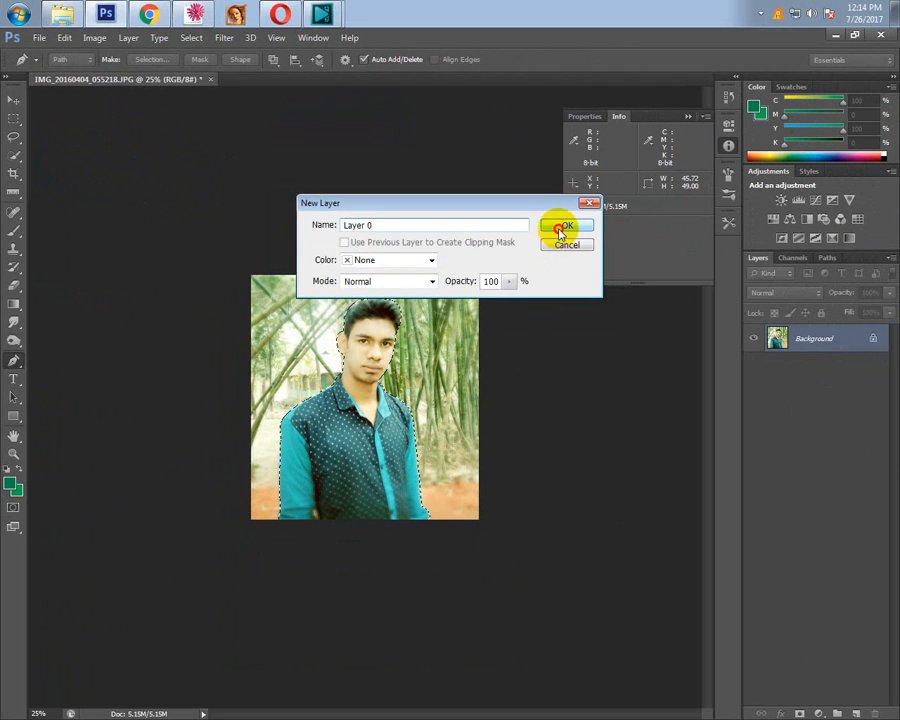
pyautogui.click(795, 370)
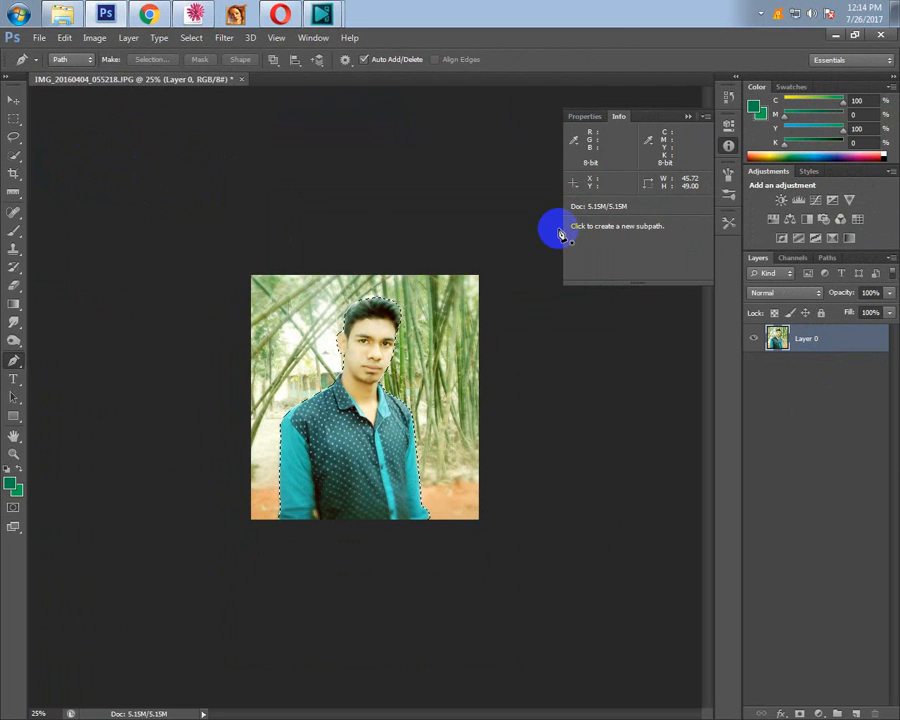
pyautogui.rightClick(400, 338)
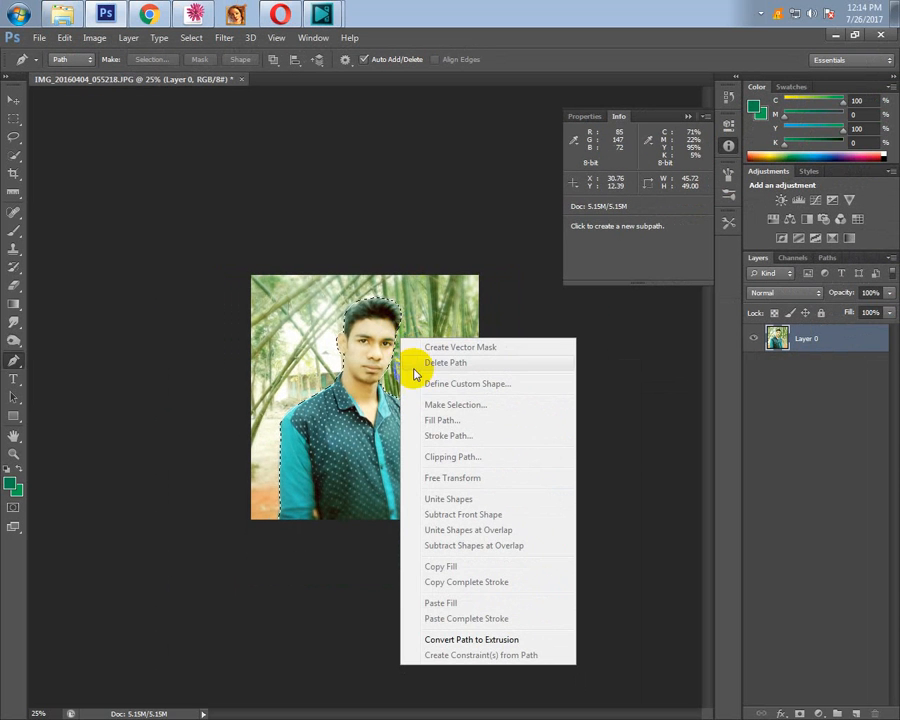
pyautogui.click(498, 315)
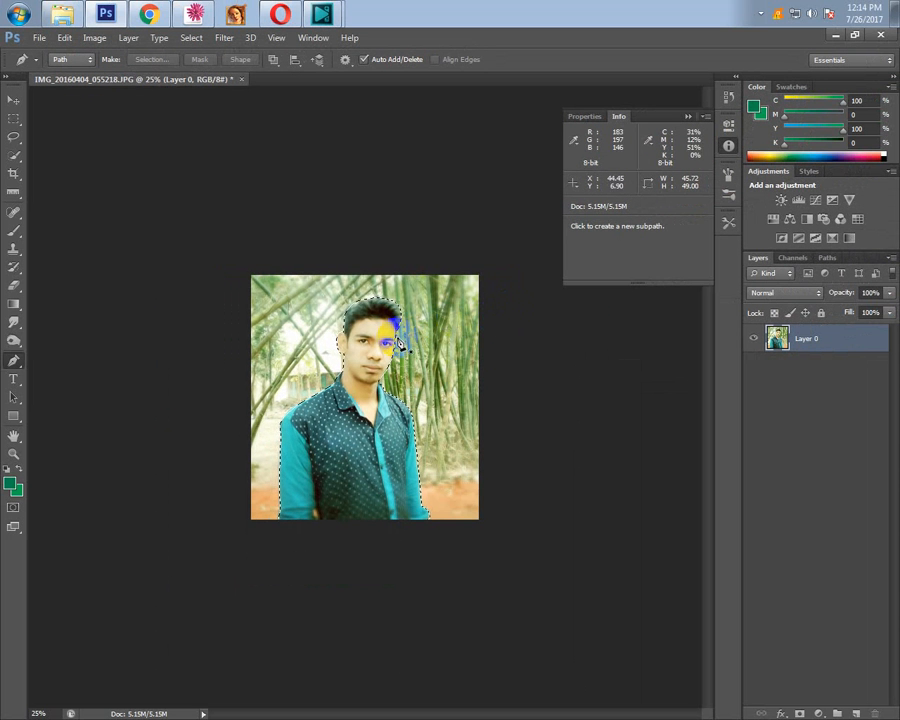
pyautogui.click(228, 37)
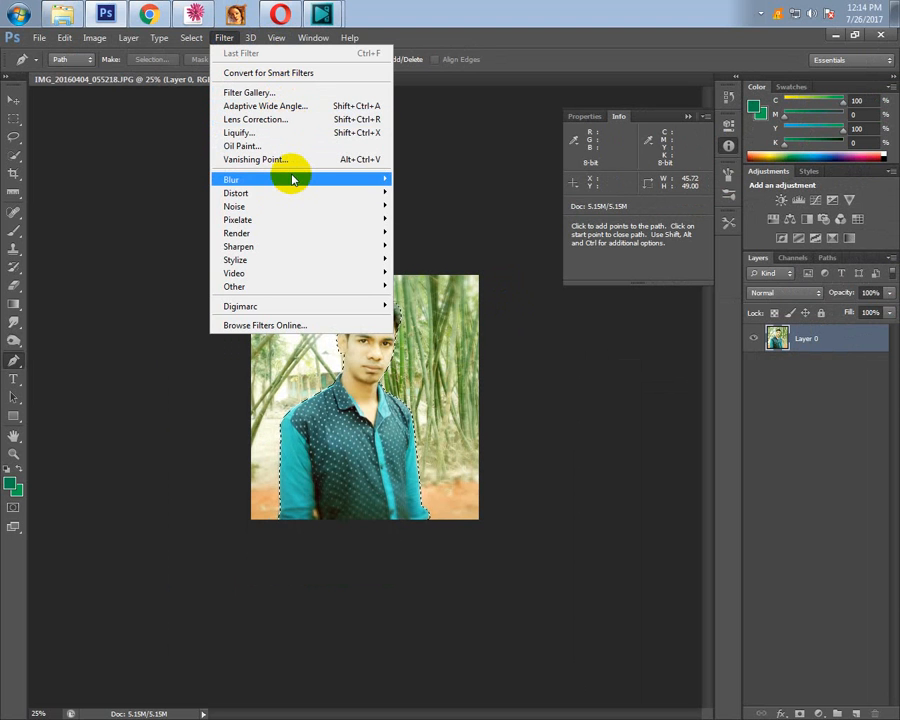
pyautogui.moveTo(293, 180)
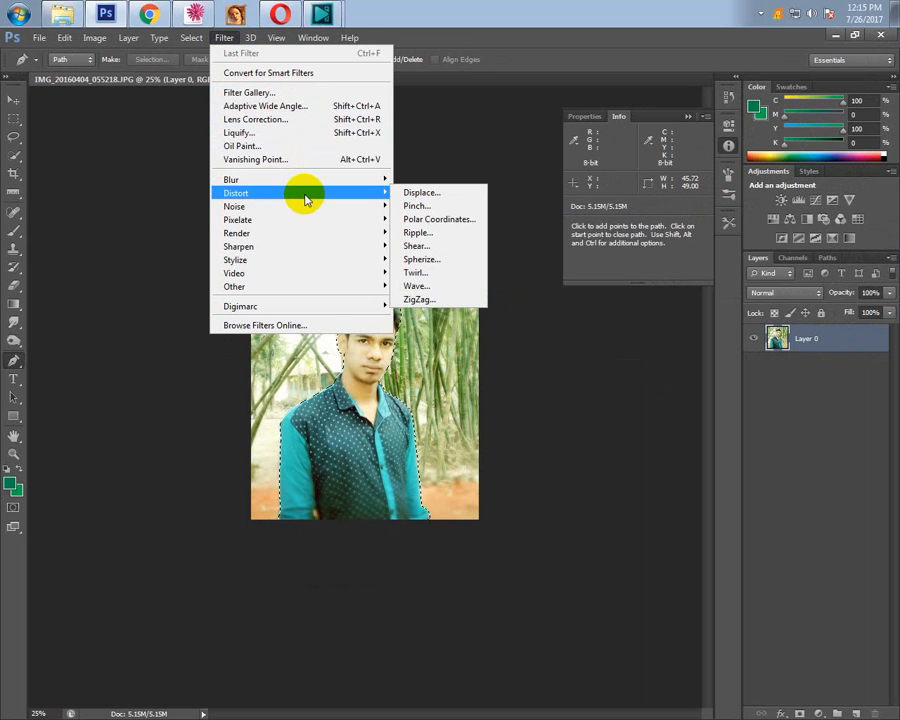
pyautogui.moveTo(190, 42)
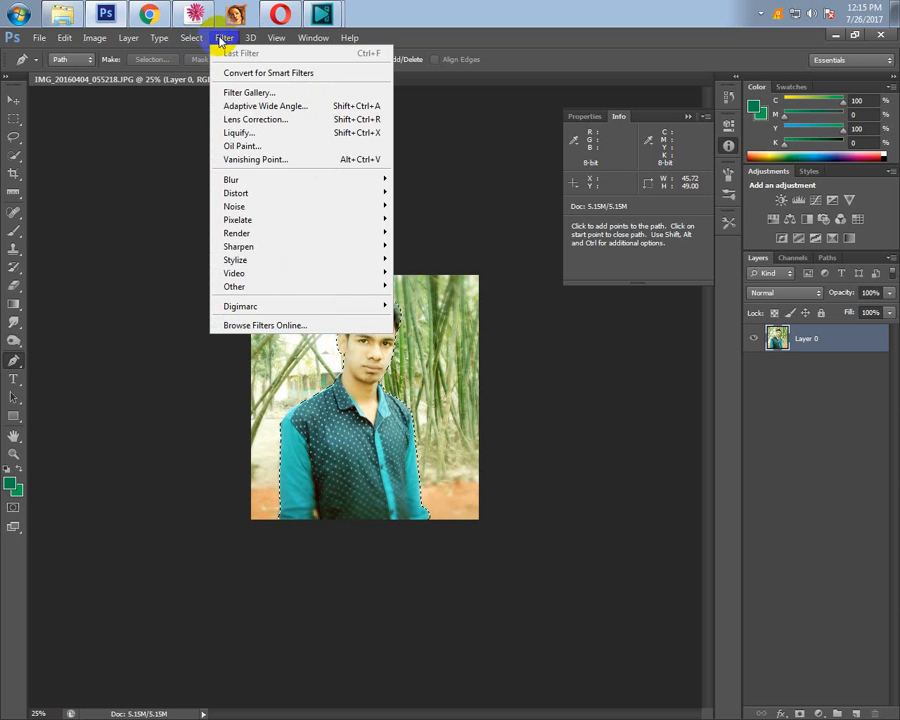
pyautogui.moveTo(256, 40)
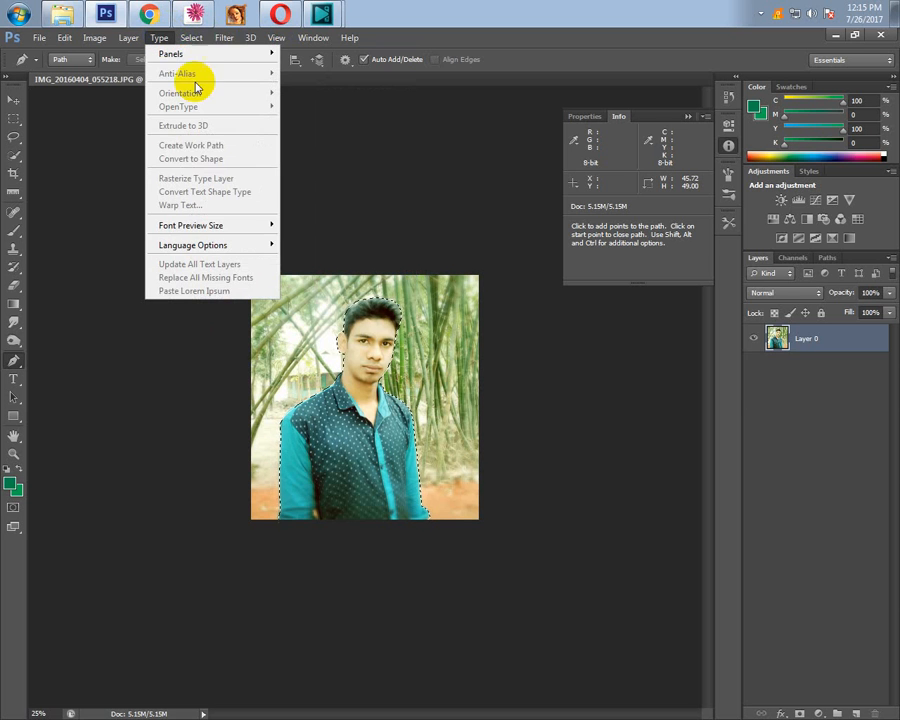
# Delete the selected bamboo background from the photo layer.
pyautogui.click(802, 344)
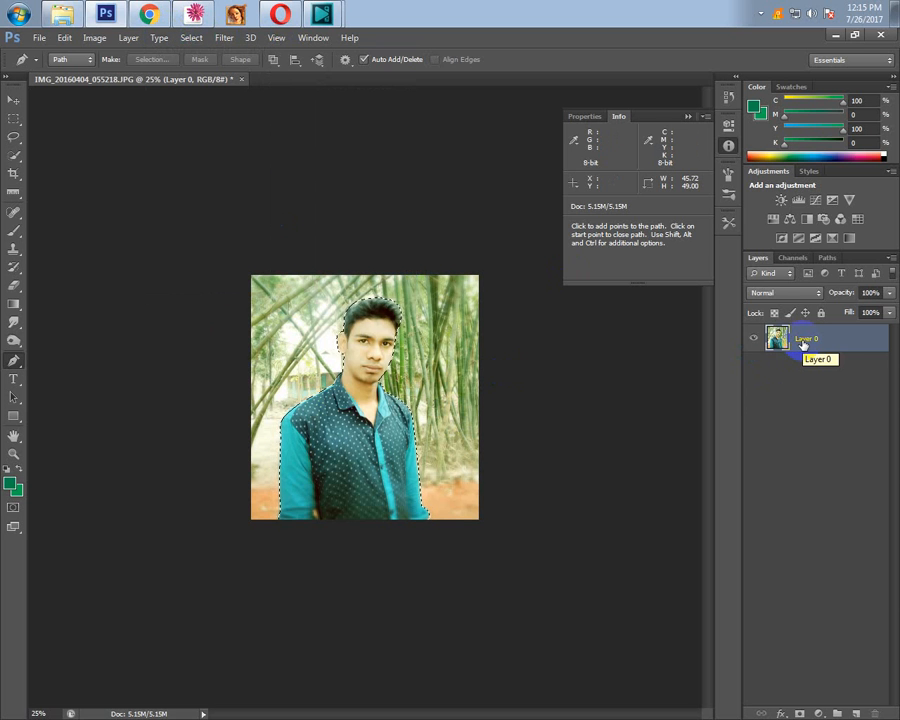
pyautogui.press('Delete')
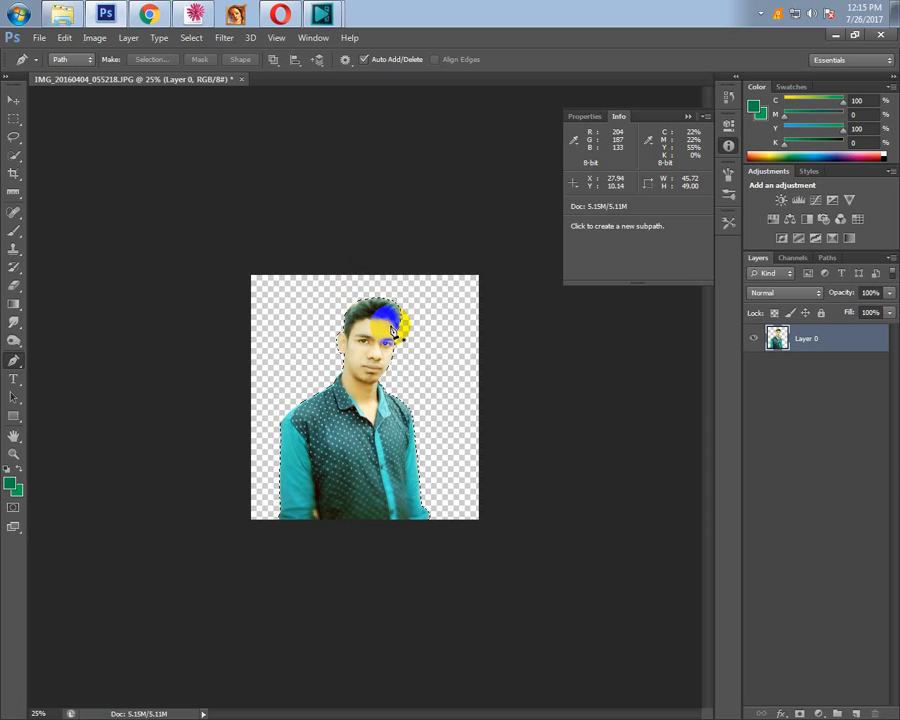
# Inspect the cutout edges around the man's hair, face and shoulders.
pyautogui.moveTo(329, 259); pyautogui.dragTo(471, 428)
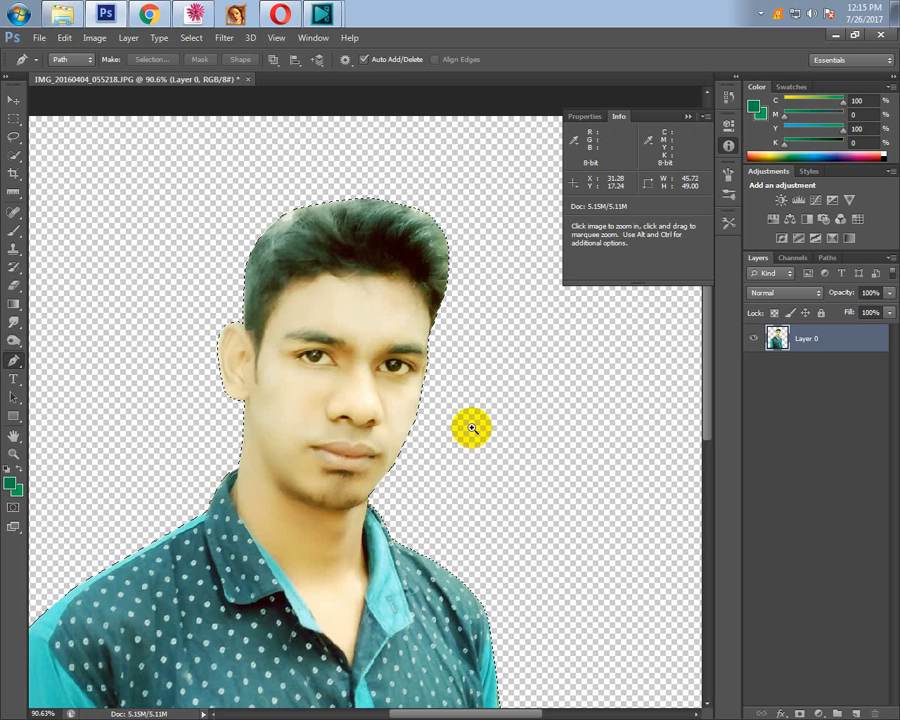
pyautogui.keyDown('alt'); pyautogui.click(369, 412); pyautogui.keyUp('alt')
pyautogui.keyDown('alt'); pyautogui.click(366, 405); pyautogui.keyUp('alt')
pyautogui.keyDown('alt'); pyautogui.click(360, 392); pyautogui.keyUp('alt')
pyautogui.moveTo(265, 189); pyautogui.dragTo(445, 350)
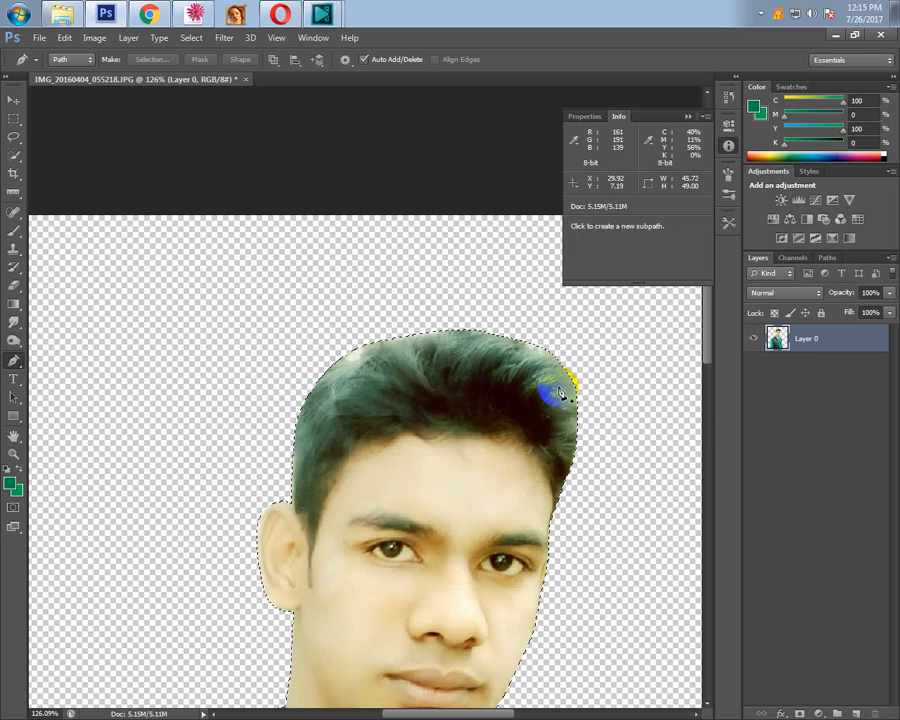
pyautogui.keyDown('alt'); pyautogui.click(436, 440); pyautogui.keyUp('alt')
pyautogui.keyDown('alt'); pyautogui.click(437, 454); pyautogui.keyUp('alt')
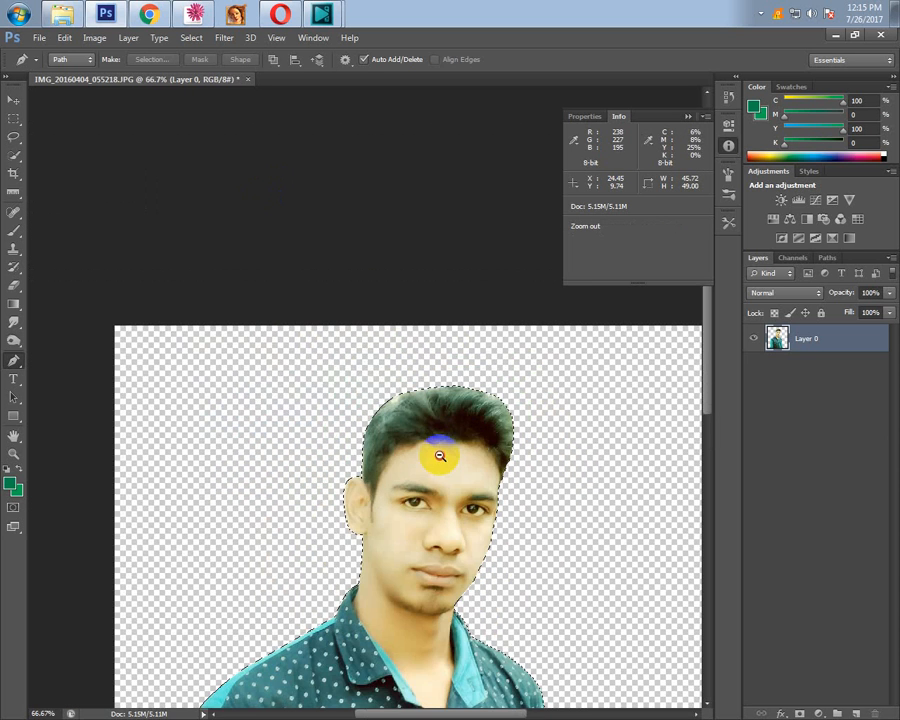
pyautogui.keyDown('alt'); pyautogui.click(440, 464); pyautogui.keyUp('alt')
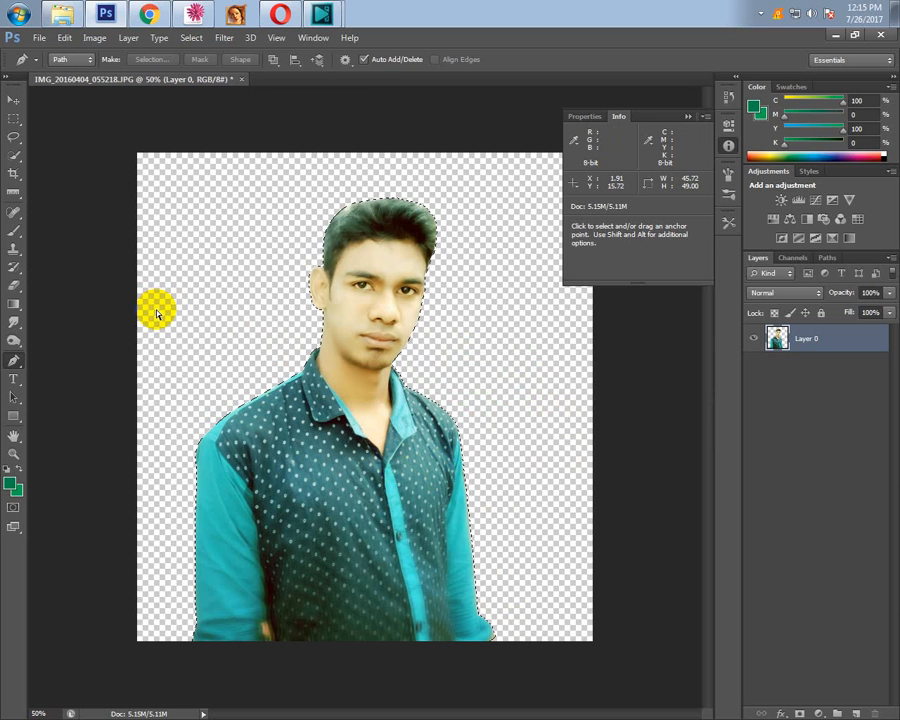
# Clear the selection and take a close look at the cut edge of the hair.
pyautogui.hotkey('ctrl', 'd')
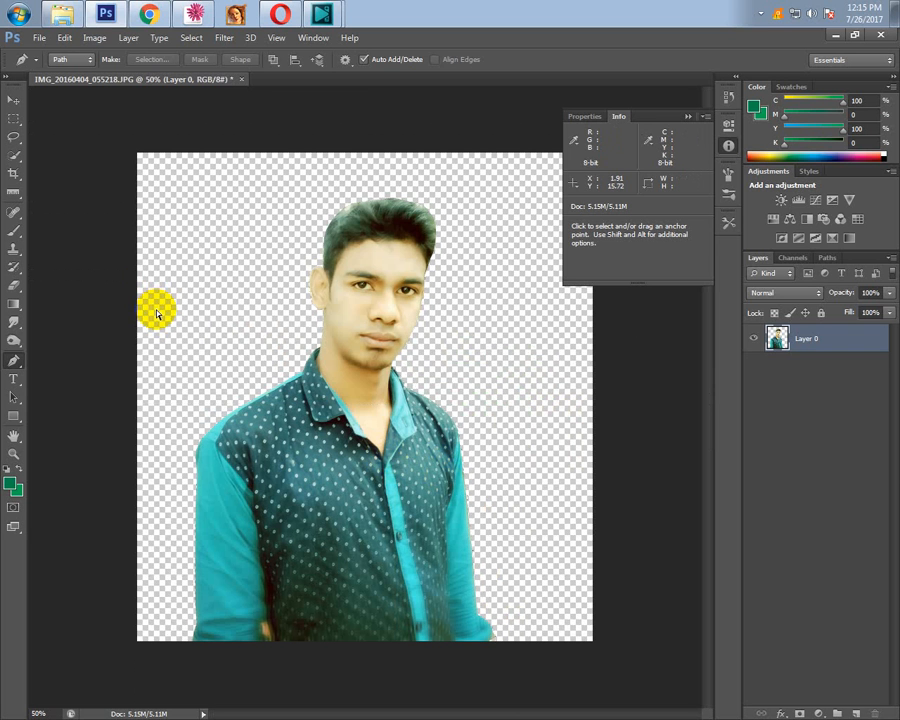
pyautogui.hotkey('ctrl', 'space')
pyautogui.moveTo(298, 187); pyautogui.dragTo(494, 294)
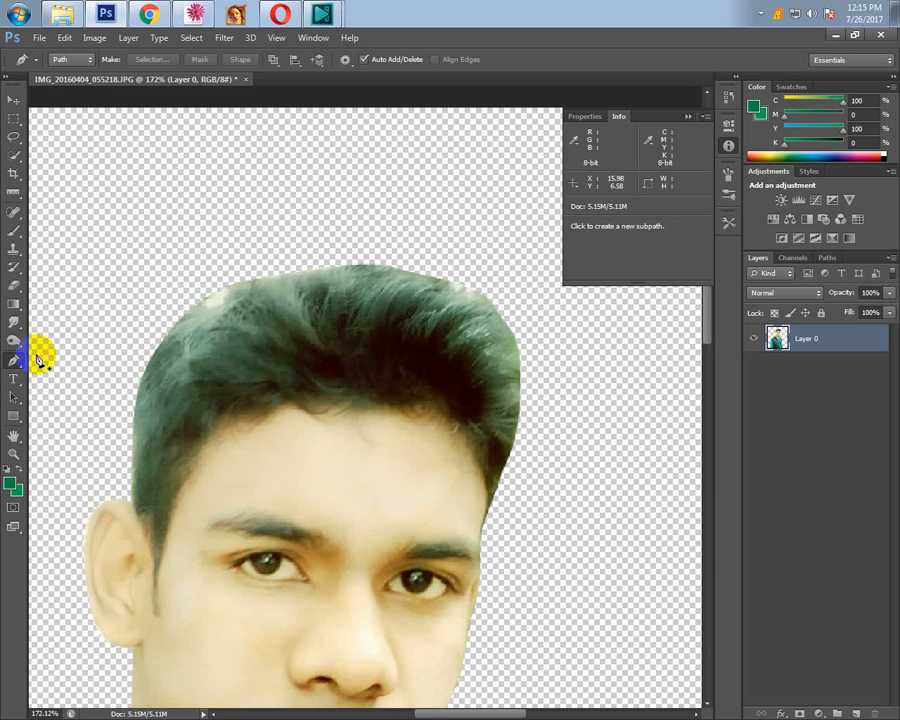
# Soften the cut edge around the man's hair using the Blur tool at 50% strength with a 35 px brush.
pyautogui.click(14, 322)
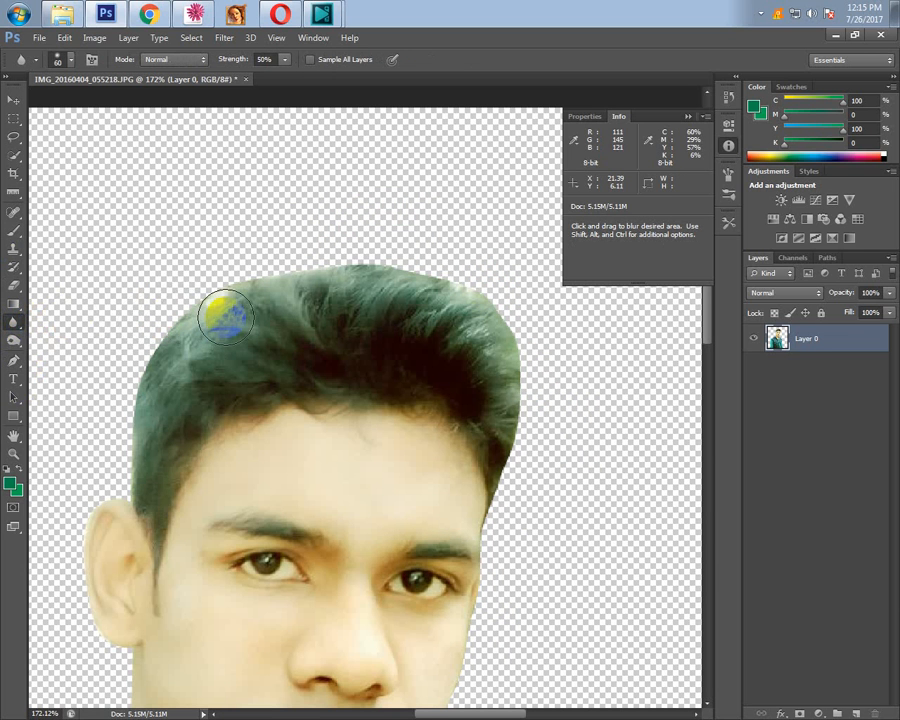
pyautogui.press(']')
pyautogui.press(']')
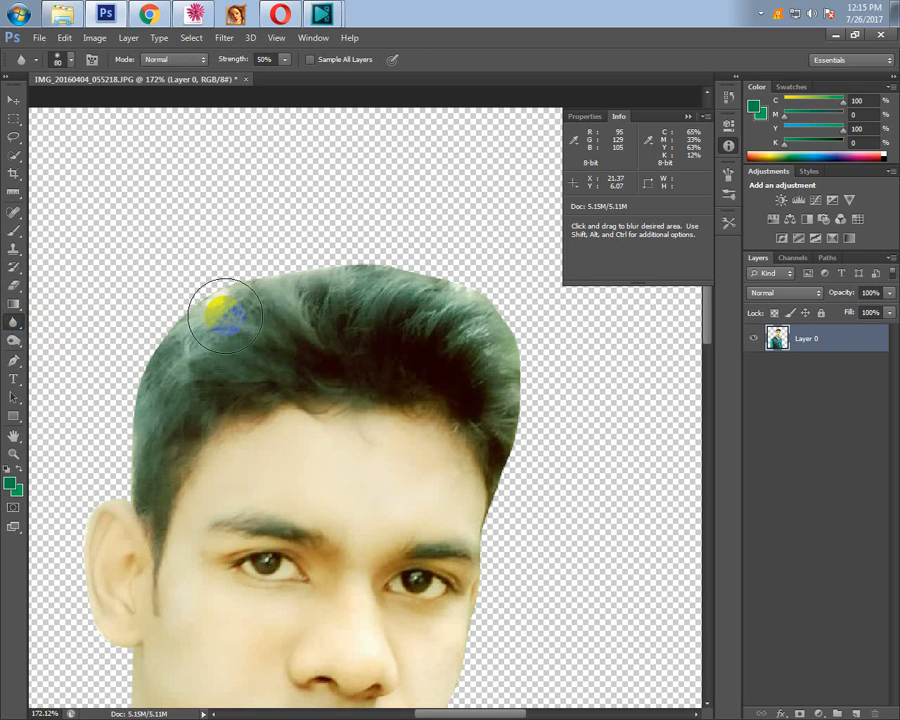
pyautogui.moveTo(247, 303)
pyautogui.mouseDown()
pyautogui.moveTo(267, 262)
pyautogui.moveTo(331, 305)
pyautogui.moveTo(395, 268)
pyautogui.moveTo(525, 344)
pyautogui.moveTo(508, 494)
pyautogui.moveTo(468, 571)
pyautogui.moveTo(479, 542)
pyautogui.mouseUp()
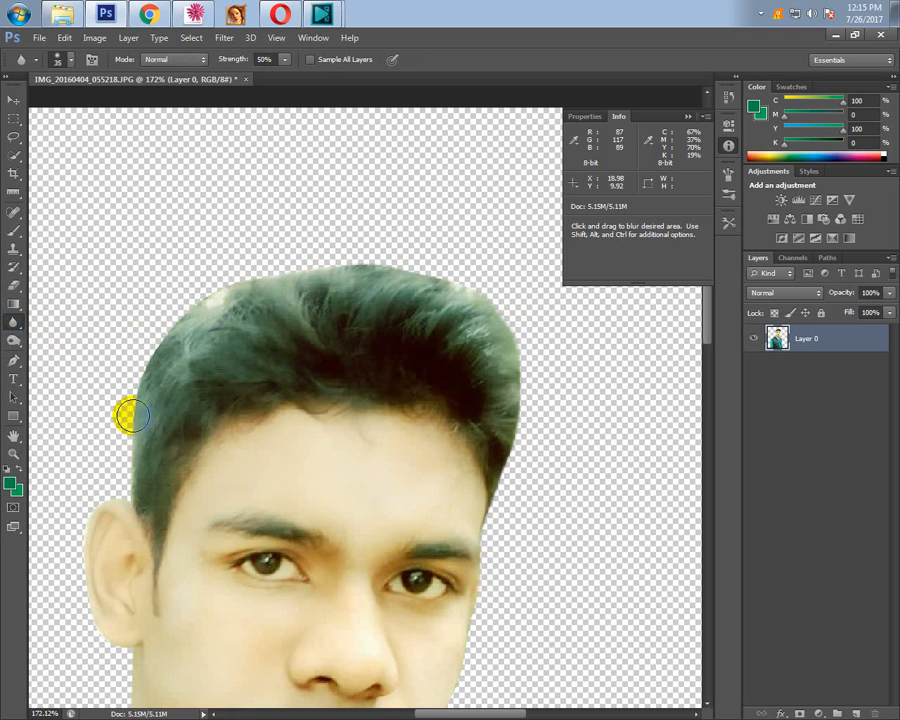
pyautogui.moveTo(129, 414)
pyautogui.mouseDown()
pyautogui.moveTo(139, 504)
pyautogui.moveTo(130, 372)
pyautogui.moveTo(136, 417)
pyautogui.moveTo(148, 343)
pyautogui.moveTo(250, 282)
pyautogui.moveTo(270, 295)
pyautogui.moveTo(376, 266)
pyautogui.moveTo(463, 301)
pyautogui.moveTo(509, 367)
pyautogui.moveTo(454, 429)
pyautogui.moveTo(505, 339)
pyautogui.moveTo(506, 372)
pyautogui.mouseUp()
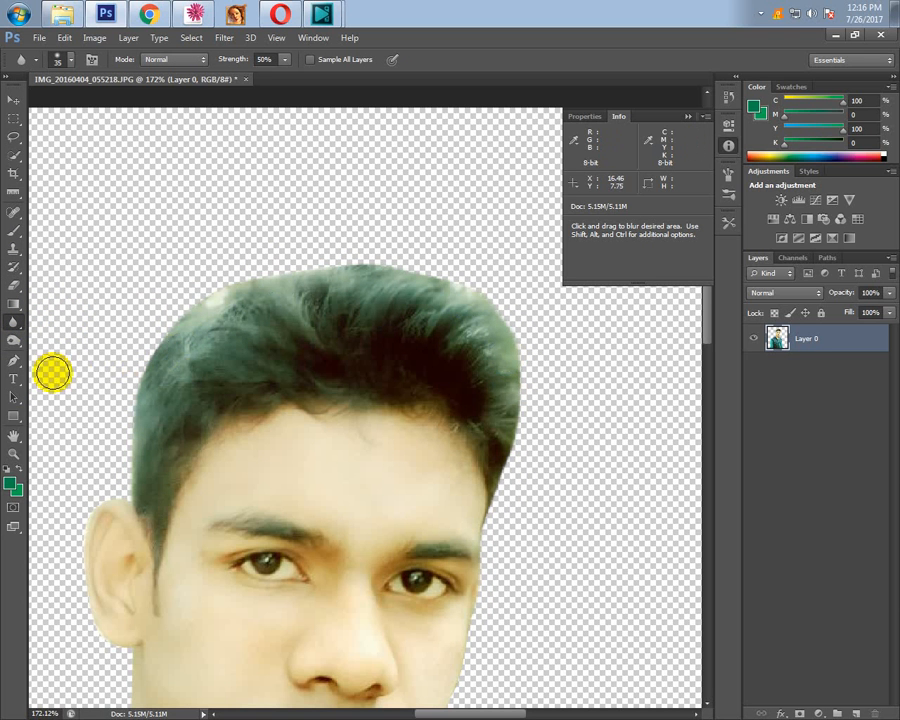
# Darken the man's hair using the Burn tool with a 65 px brush, Midtones range and 50% exposure.
pyautogui.click(21, 345)
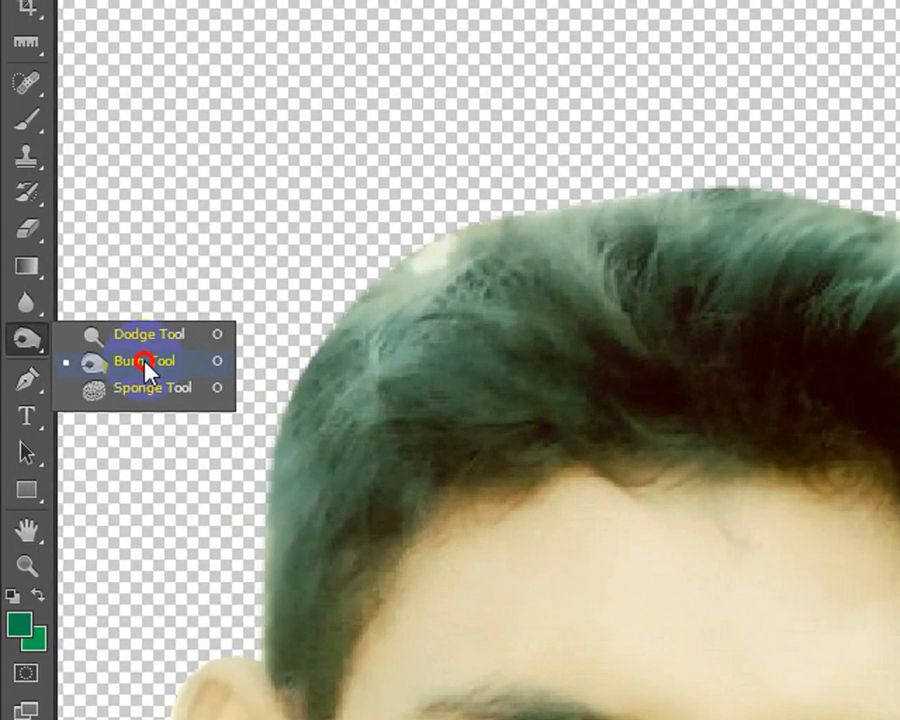
pyautogui.click(72, 353)
pyautogui.moveTo(104, 361)
pyautogui.mouseDown()
pyautogui.moveTo(229, 362)
pyautogui.moveTo(287, 327)
pyautogui.moveTo(464, 368)
pyautogui.moveTo(482, 300)
pyautogui.moveTo(526, 382)
pyautogui.moveTo(526, 426)
pyautogui.moveTo(446, 269)
pyautogui.moveTo(423, 282)
pyautogui.moveTo(330, 271)
pyautogui.moveTo(241, 337)
pyautogui.moveTo(201, 346)
pyautogui.moveTo(197, 319)
pyautogui.moveTo(157, 464)
pyautogui.moveTo(161, 444)
pyautogui.moveTo(249, 366)
pyautogui.moveTo(241, 322)
pyautogui.moveTo(402, 305)
pyautogui.moveTo(498, 332)
pyautogui.moveTo(512, 396)
pyautogui.moveTo(422, 347)
pyautogui.moveTo(274, 307)
pyautogui.mouseUp()
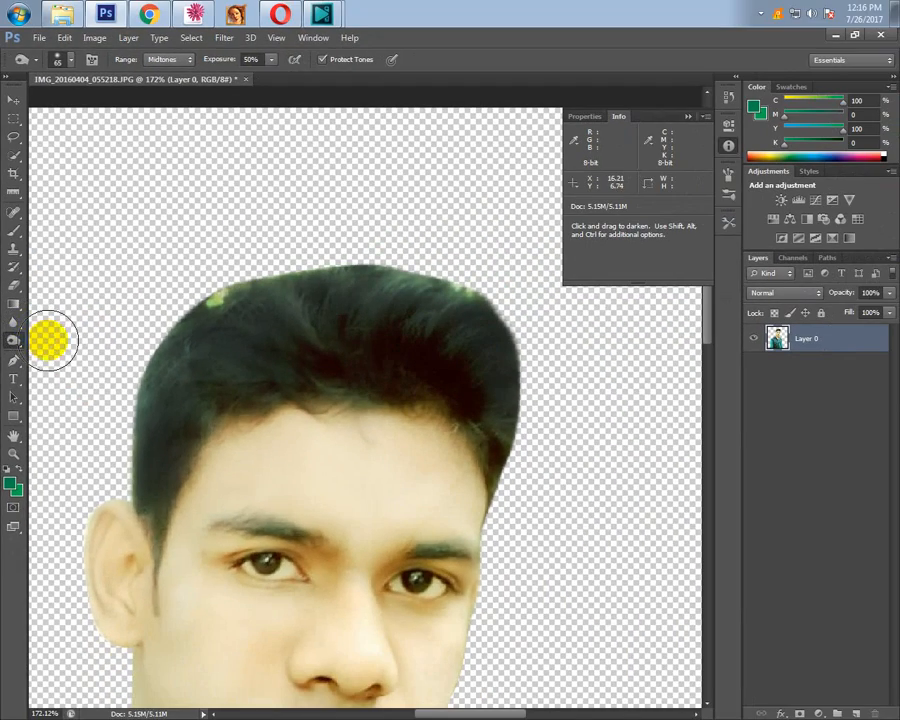
# Smudge the hair outline outward into natural strands along the top and both sides, using a 39 px textured brush at 30% strength.
pyautogui.click(14, 324)
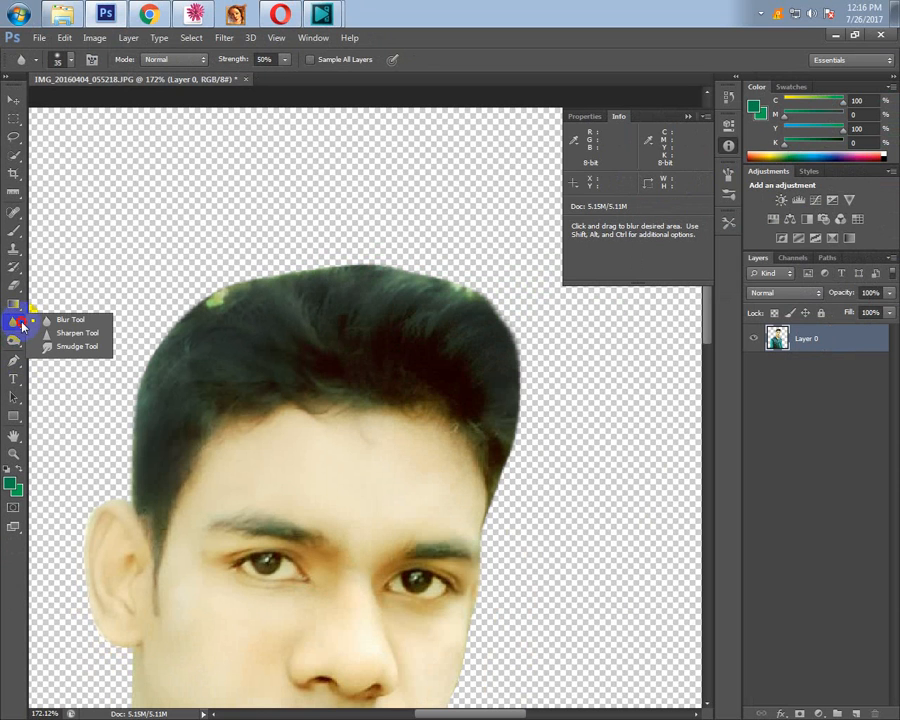
pyautogui.click(78, 346)
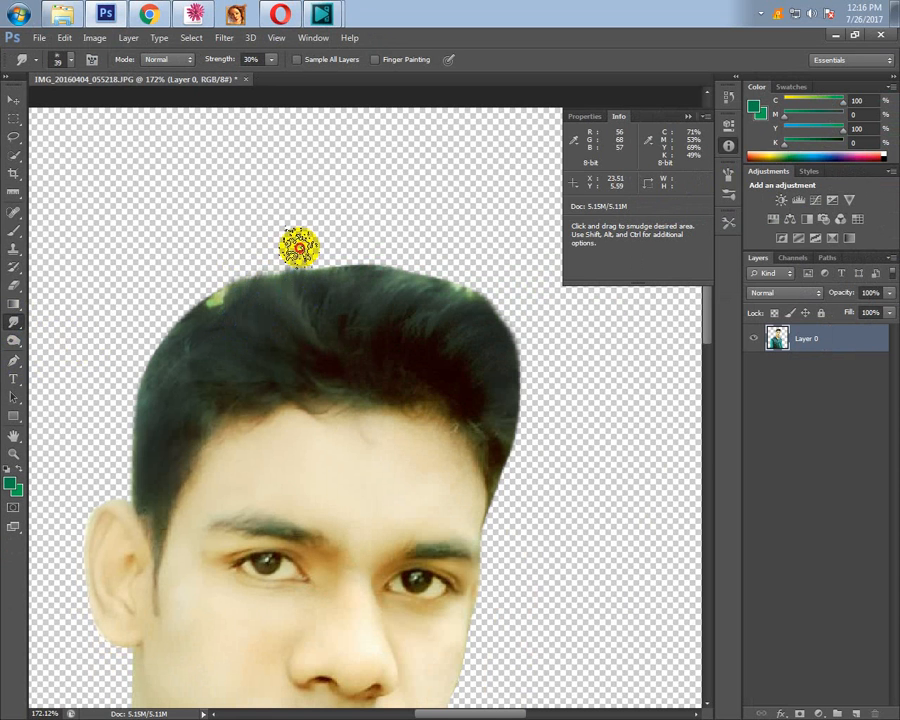
pyautogui.moveTo(320, 290)
pyautogui.mouseDown()
pyautogui.moveTo(340, 294)
pyautogui.moveTo(362, 252)
pyautogui.moveTo(402, 297)
pyautogui.moveTo(414, 272)
pyautogui.moveTo(468, 293)
pyautogui.moveTo(476, 327)
pyautogui.moveTo(488, 295)
pyautogui.mouseUp()
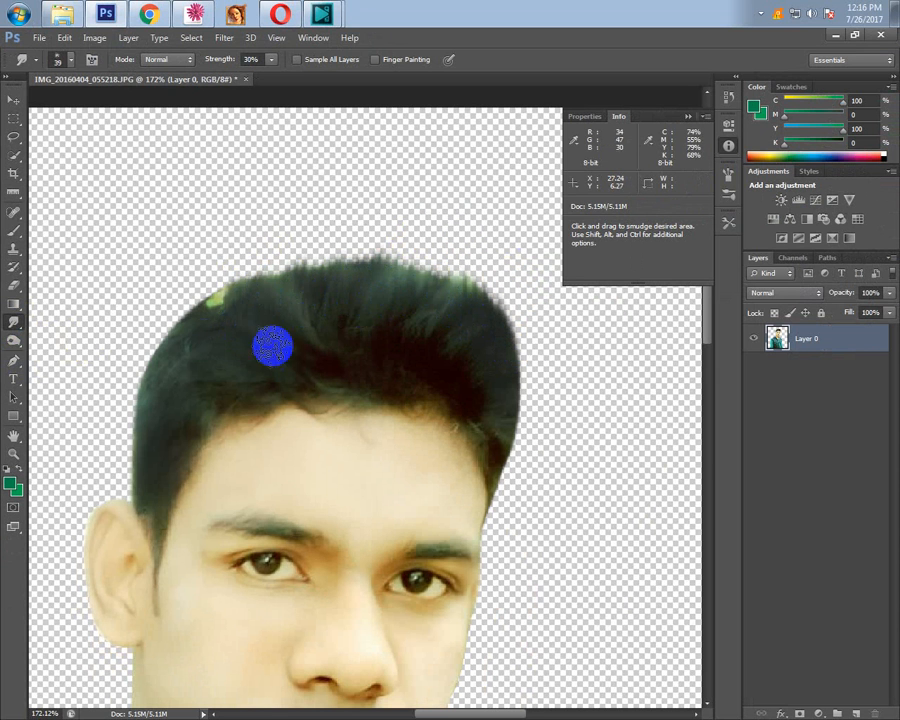
pyautogui.moveTo(205, 322)
pyautogui.mouseDown()
pyautogui.moveTo(215, 271)
pyautogui.moveTo(236, 262)
pyautogui.mouseUp()
pyautogui.moveTo(181, 360); pyautogui.dragTo(201, 263)
pyautogui.moveTo(123, 430); pyautogui.dragTo(157, 300)
pyautogui.moveTo(159, 404); pyautogui.dragTo(233, 253)
pyautogui.moveTo(295, 318); pyautogui.dragTo(307, 237)
pyautogui.moveTo(314, 318)
pyautogui.mouseDown()
pyautogui.moveTo(314, 229)
pyautogui.moveTo(328, 261)
pyautogui.mouseUp()
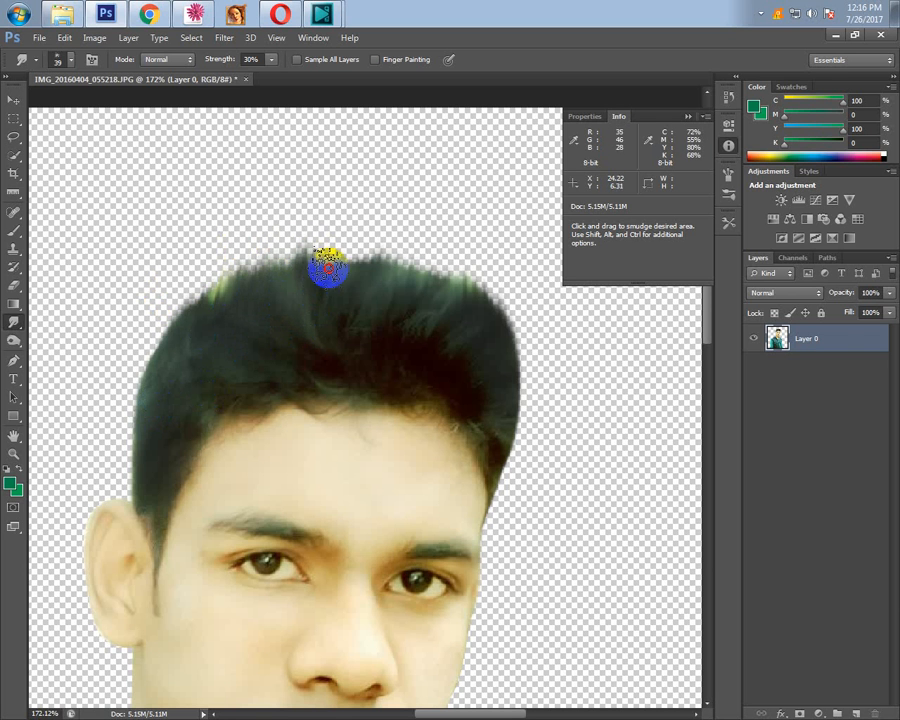
pyautogui.moveTo(386, 280); pyautogui.dragTo(386, 280)
pyautogui.moveTo(434, 311)
pyautogui.mouseDown()
pyautogui.moveTo(439, 275)
pyautogui.moveTo(499, 261)
pyautogui.moveTo(419, 237)
pyautogui.moveTo(401, 247)
pyautogui.moveTo(351, 233)
pyautogui.mouseUp()
pyautogui.moveTo(408, 293); pyautogui.dragTo(313, 245)
pyautogui.moveTo(429, 382)
pyautogui.mouseDown()
pyautogui.moveTo(418, 293)
pyautogui.moveTo(506, 432)
pyautogui.moveTo(498, 380)
pyautogui.moveTo(491, 396)
pyautogui.moveTo(303, 355)
pyautogui.moveTo(171, 352)
pyautogui.moveTo(159, 422)
pyautogui.moveTo(180, 398)
pyautogui.moveTo(181, 276)
pyautogui.mouseUp()
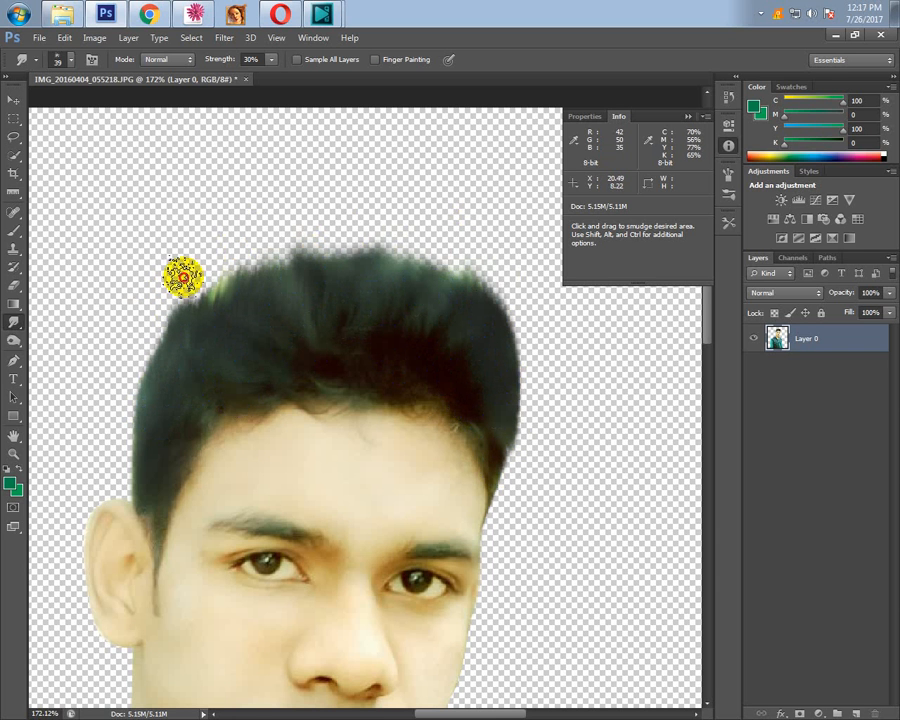
pyautogui.moveTo(200, 343); pyautogui.dragTo(200, 259)
pyautogui.moveTo(160, 441)
pyautogui.mouseDown()
pyautogui.moveTo(209, 433)
pyautogui.moveTo(192, 330)
pyautogui.moveTo(248, 352)
pyautogui.moveTo(249, 379)
pyautogui.moveTo(167, 459)
pyautogui.mouseUp()
pyautogui.moveTo(147, 548)
pyautogui.mouseDown()
pyautogui.moveTo(209, 386)
pyautogui.moveTo(255, 358)
pyautogui.moveTo(384, 360)
pyautogui.moveTo(508, 459)
pyautogui.moveTo(494, 360)
pyautogui.mouseUp()
# Examine the smudged hair edge and the rest of the cutout figure at a smaller scale.
pyautogui.keyDown('alt'); pyautogui.click(421, 483); pyautogui.keyUp('alt')
pyautogui.keyDown('alt'); pyautogui.click(460, 474); pyautogui.keyUp('alt')
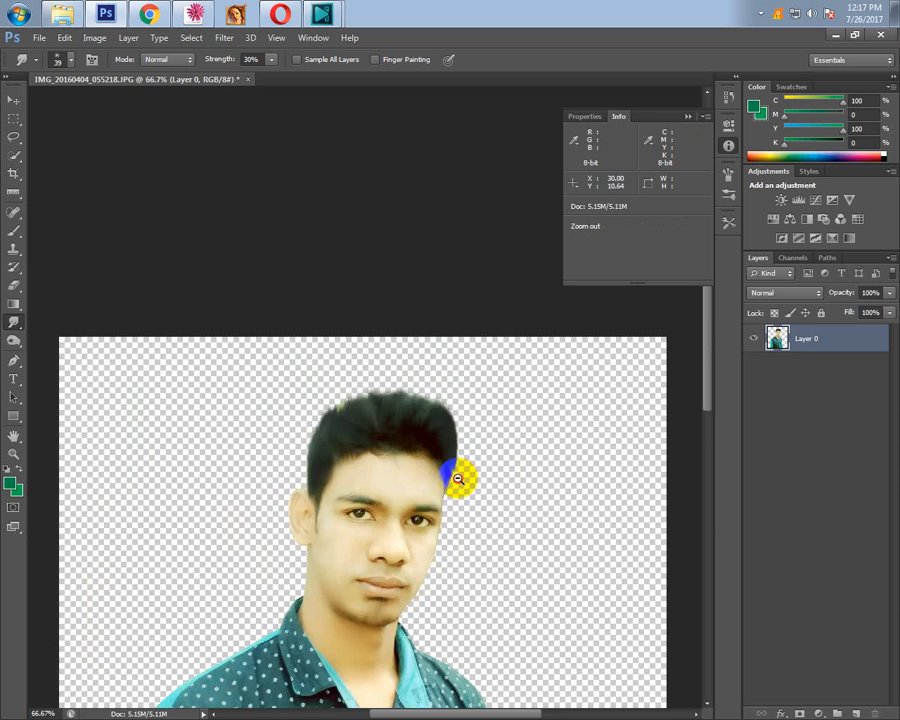
pyautogui.keyDown('alt'); pyautogui.click(464, 470); pyautogui.keyUp('alt')
pyautogui.keyDown('alt'); pyautogui.click(460, 472); pyautogui.keyUp('alt')
pyautogui.keyDown('alt'); pyautogui.click(458, 474); pyautogui.keyUp('alt')
pyautogui.moveTo(295, 337); pyautogui.dragTo(490, 505)
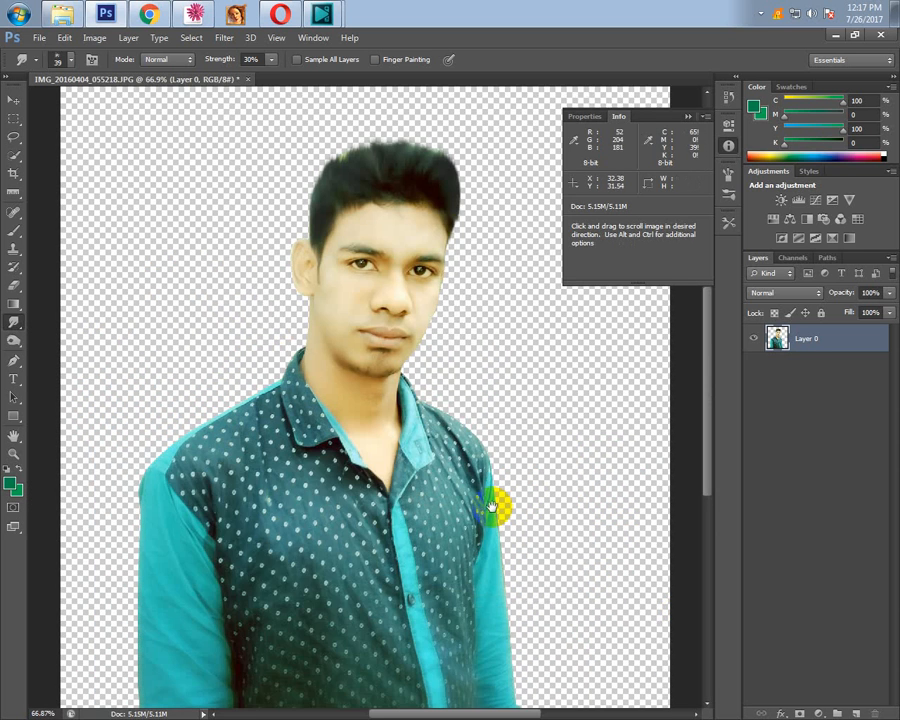
pyautogui.moveTo(418, 430); pyautogui.dragTo(414, 491)
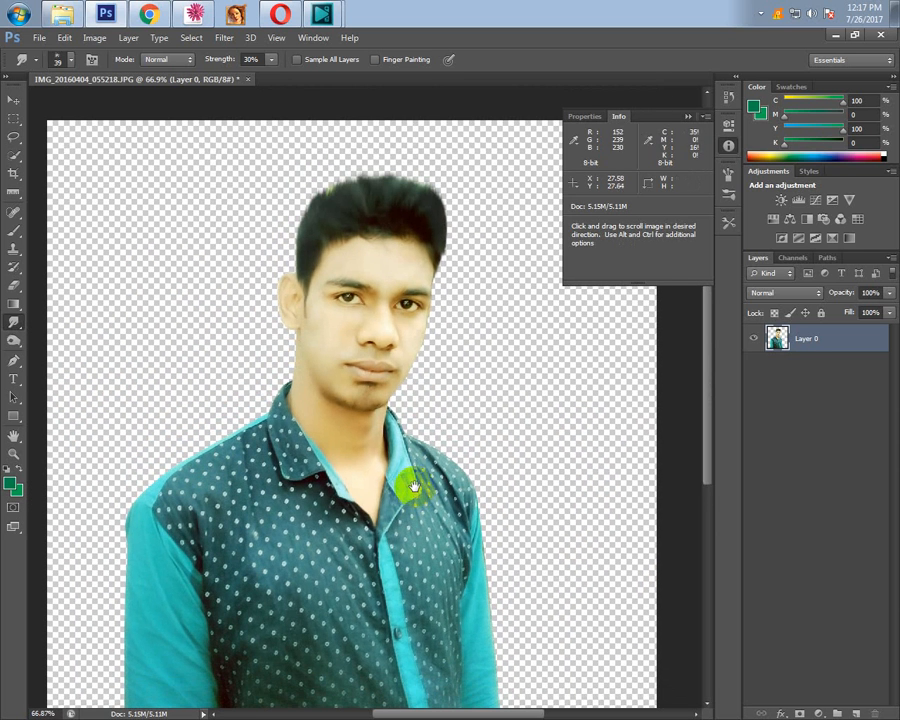
pyautogui.hotkey('ctrl', 'o')
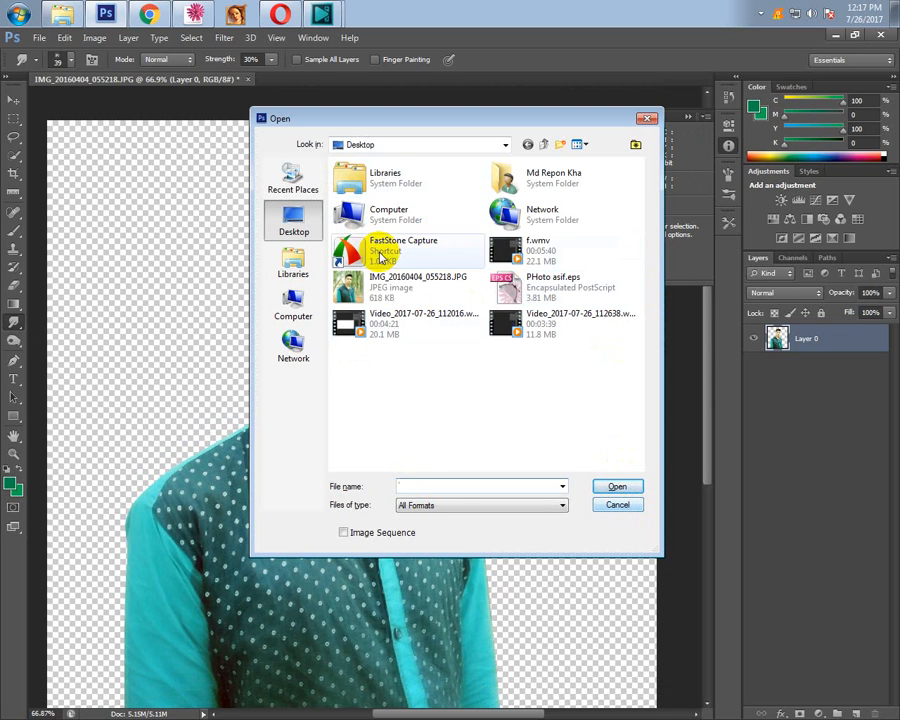
pyautogui.doubleClick(534, 176)
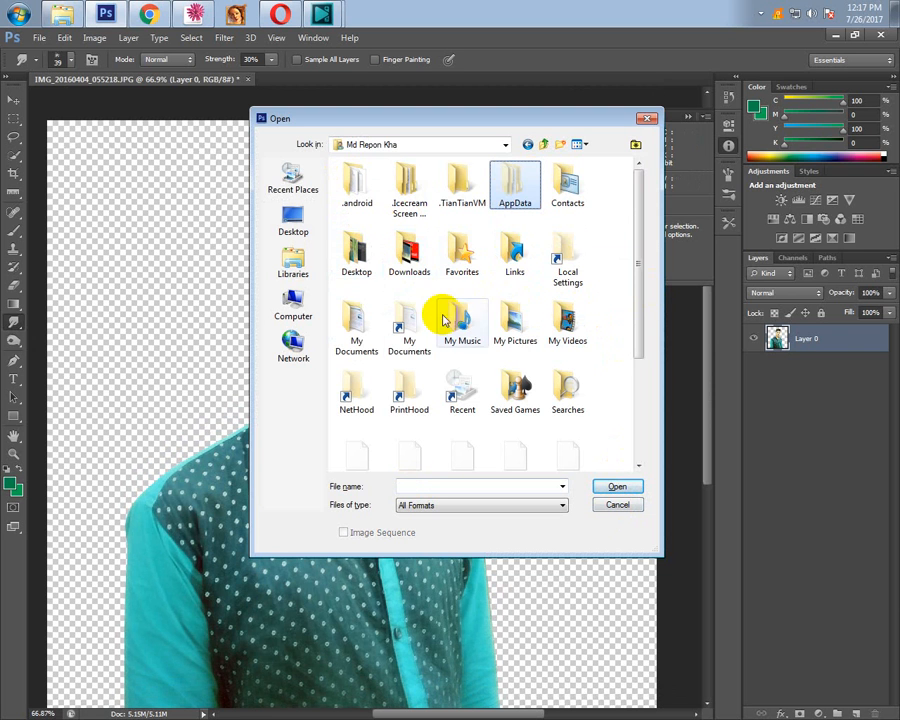
pyautogui.doubleClick(511, 330)
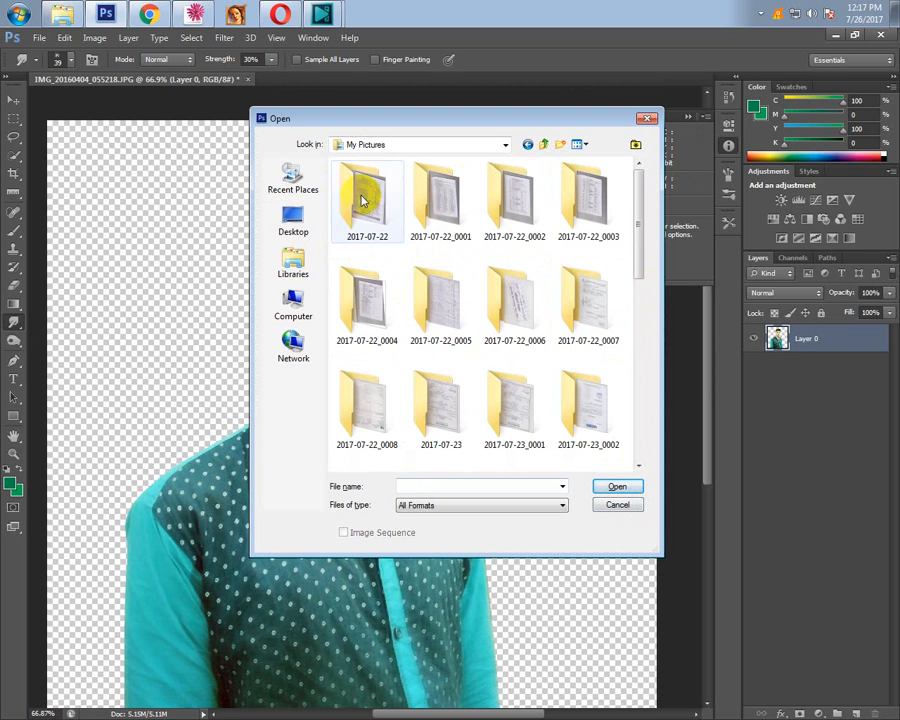
pyautogui.scroll(-5, 494, 366)
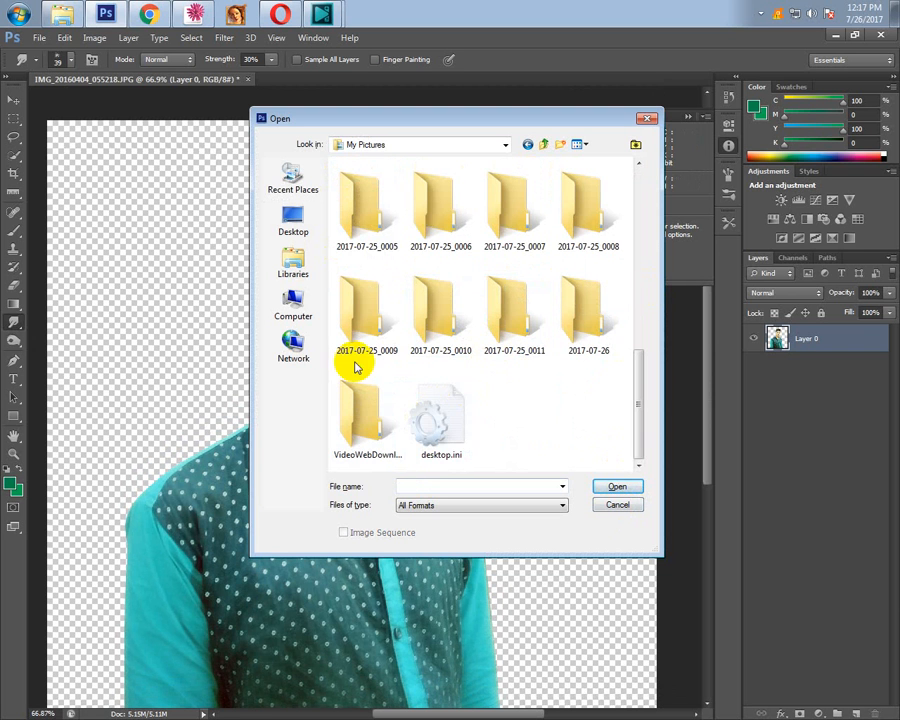
pyautogui.click(617, 506)
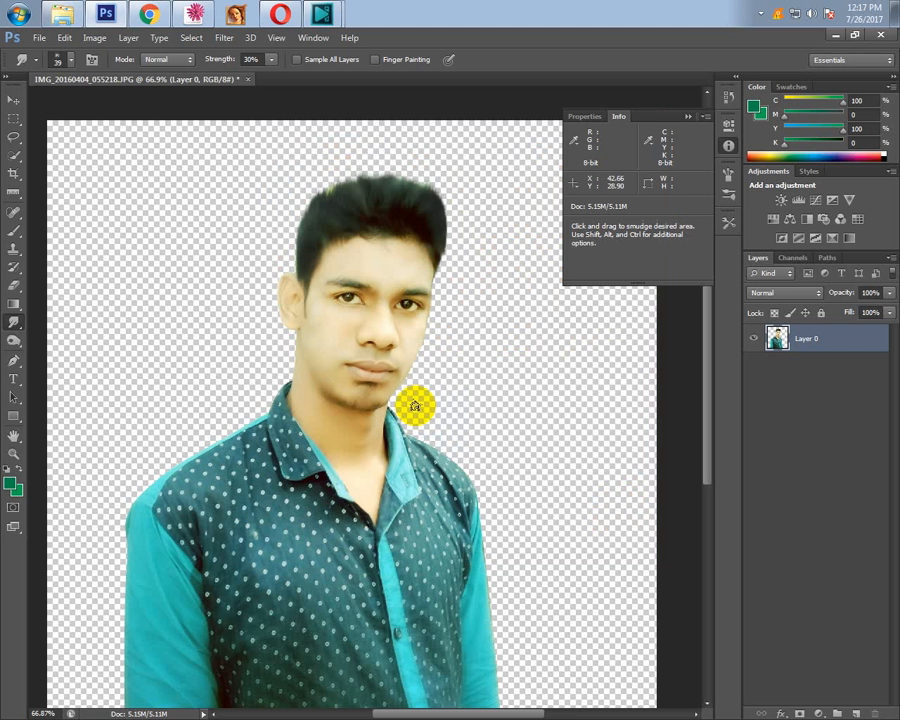
# Switch to Chrome and search Google Images for "background blur hd".
pyautogui.click(149, 14)
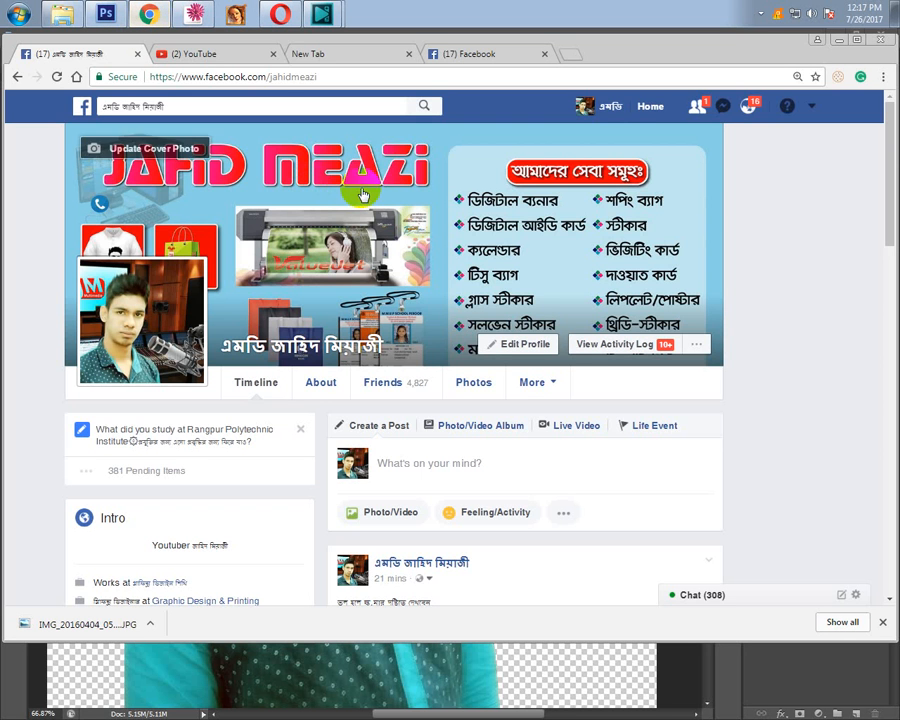
pyautogui.click(333, 55)
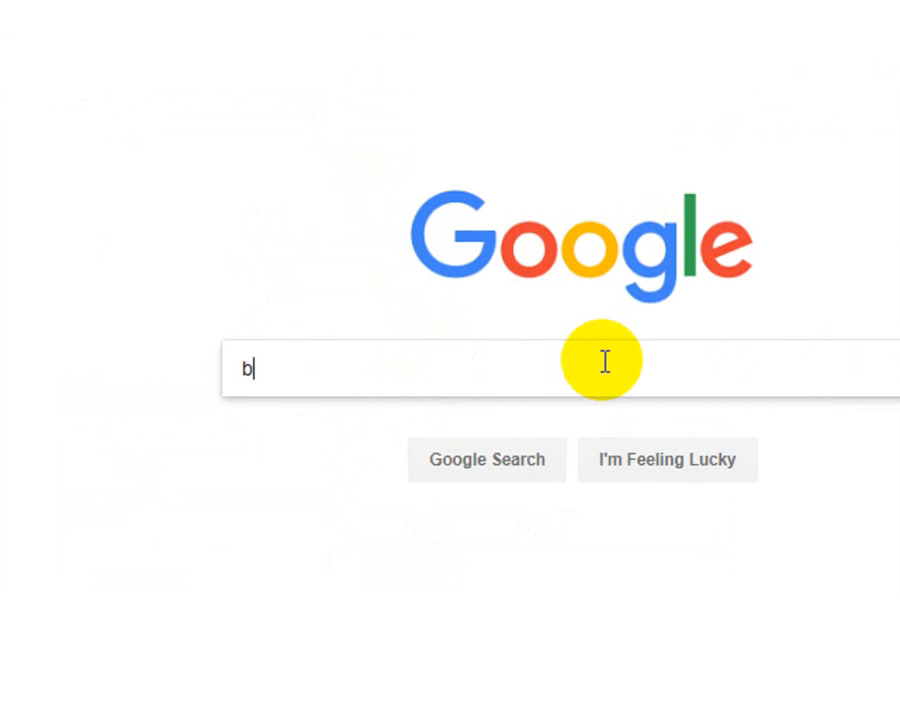
pyautogui.write('ackgr')
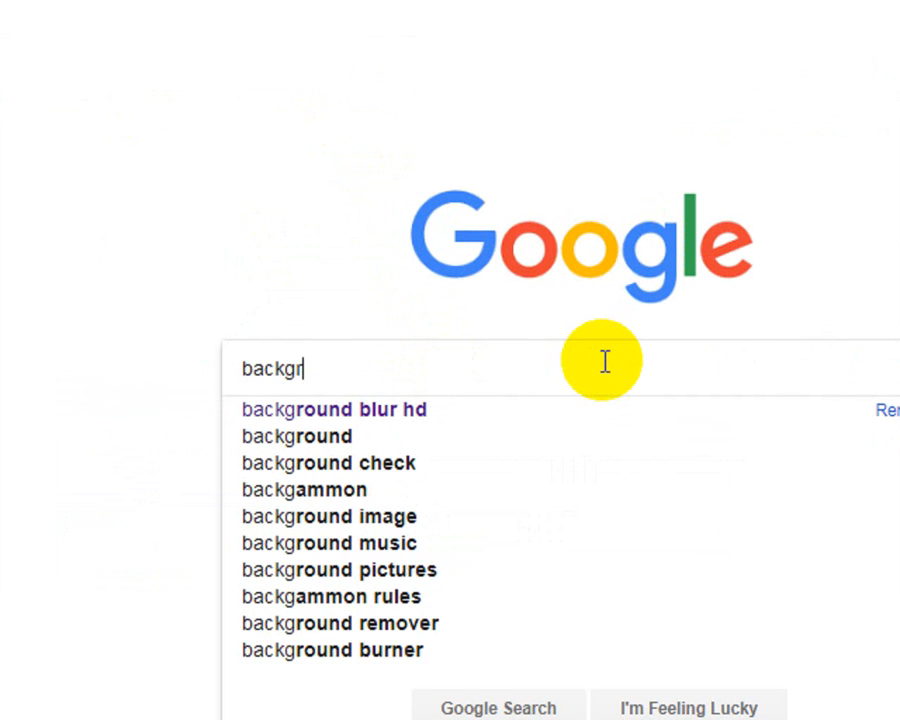
pyautogui.write('ound bn')
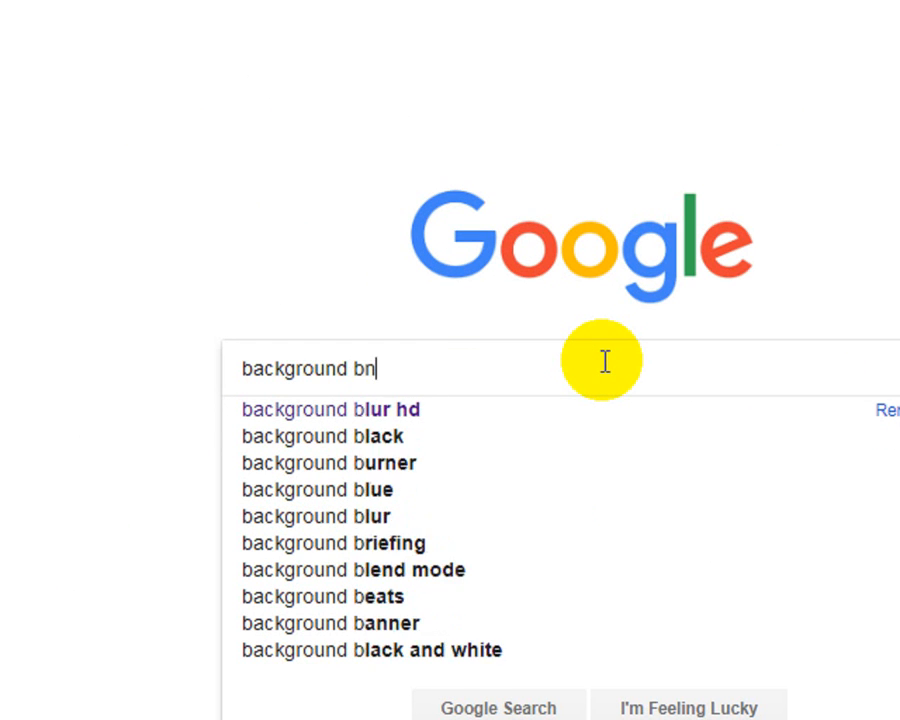
pyautogui.write('liu')
pyautogui.press('BackSpace')
pyautogui.press('BackSpace')
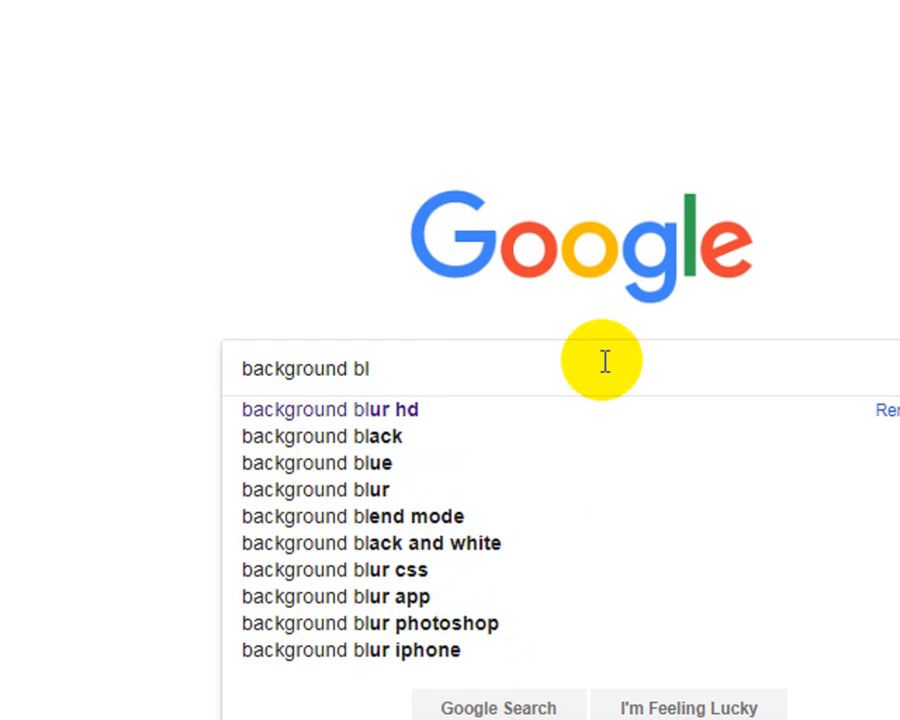
pyautogui.write('ur hd')
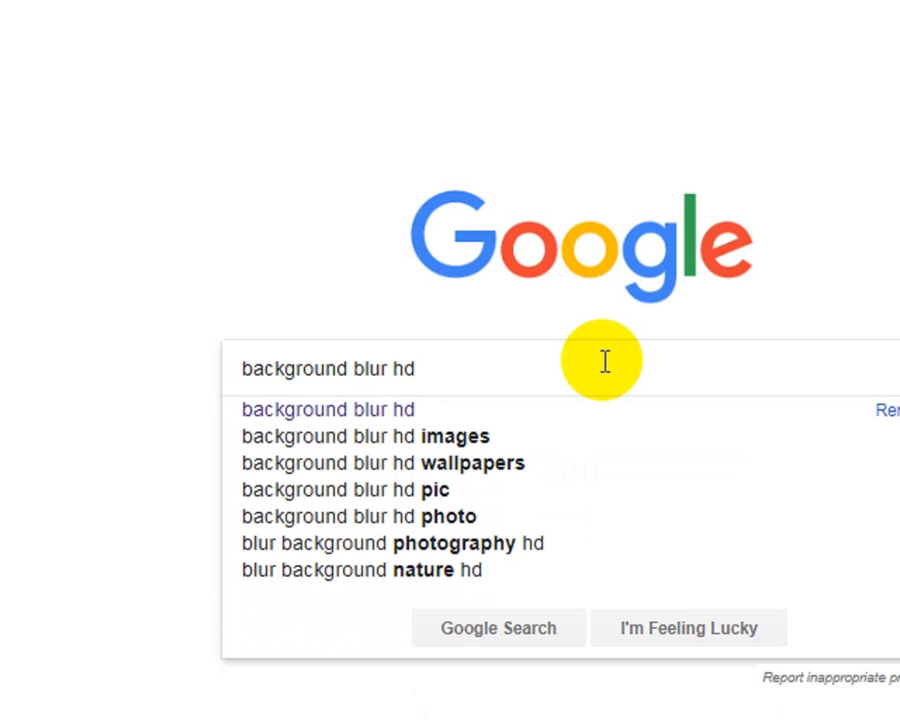
pyautogui.press('Return')
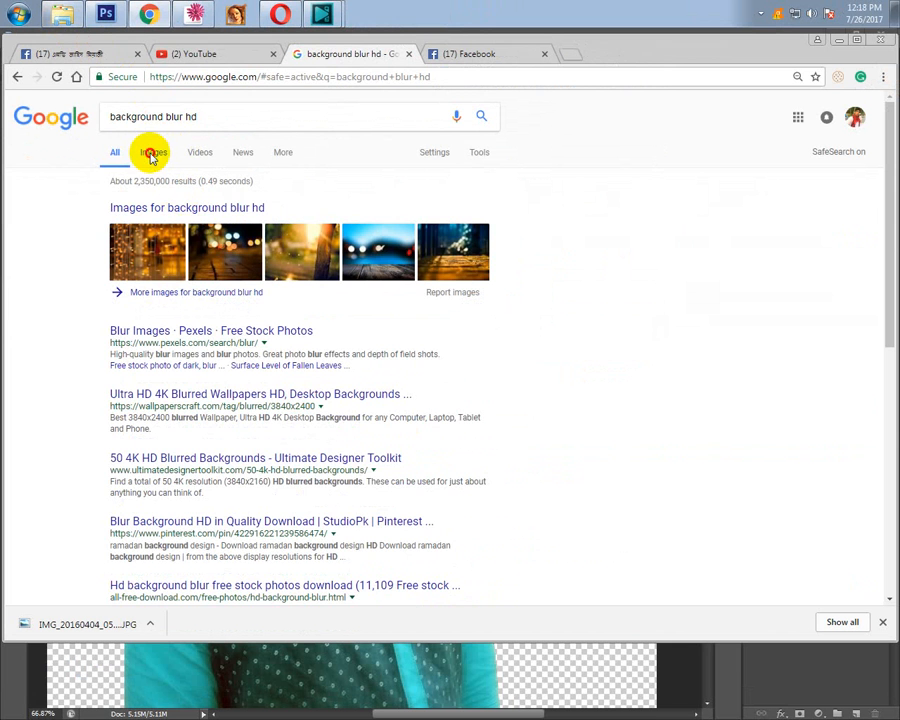
pyautogui.click(152, 154)
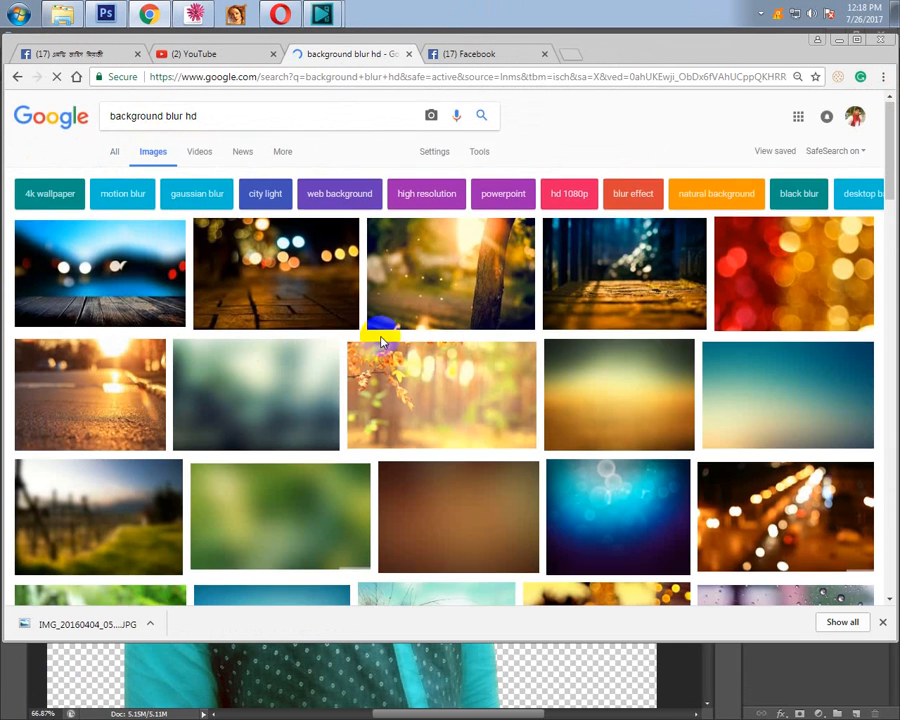
pyautogui.scroll(-3, 362, 272)
pyautogui.scroll(3, 275, 285)
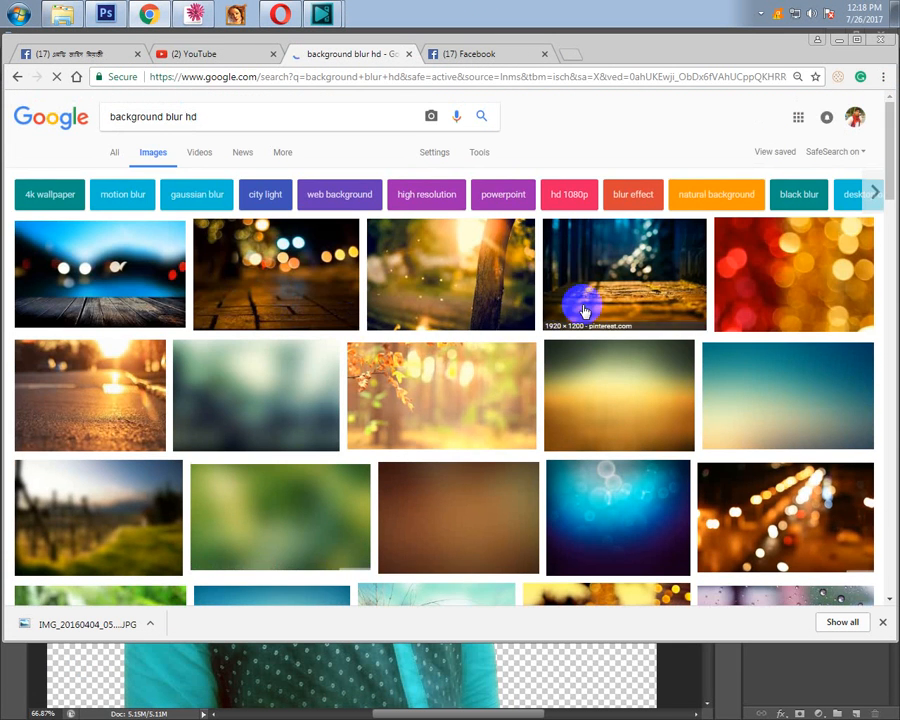
# Preview the night street bokeh picture with the brick pavement and copy the image to the clipboard.
pyautogui.click(314, 276)
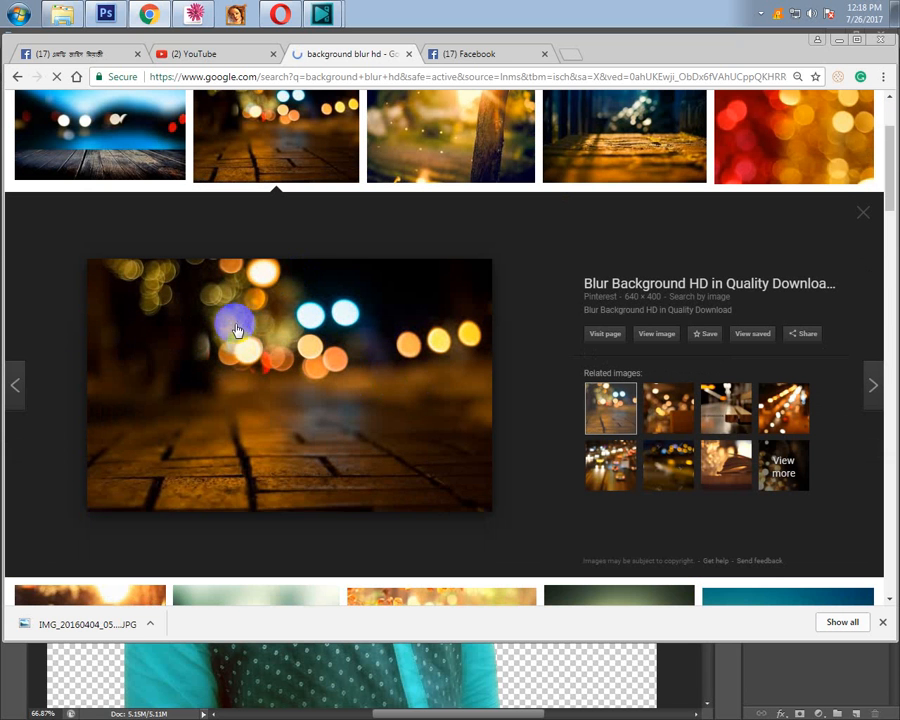
pyautogui.rightClick(228, 322)
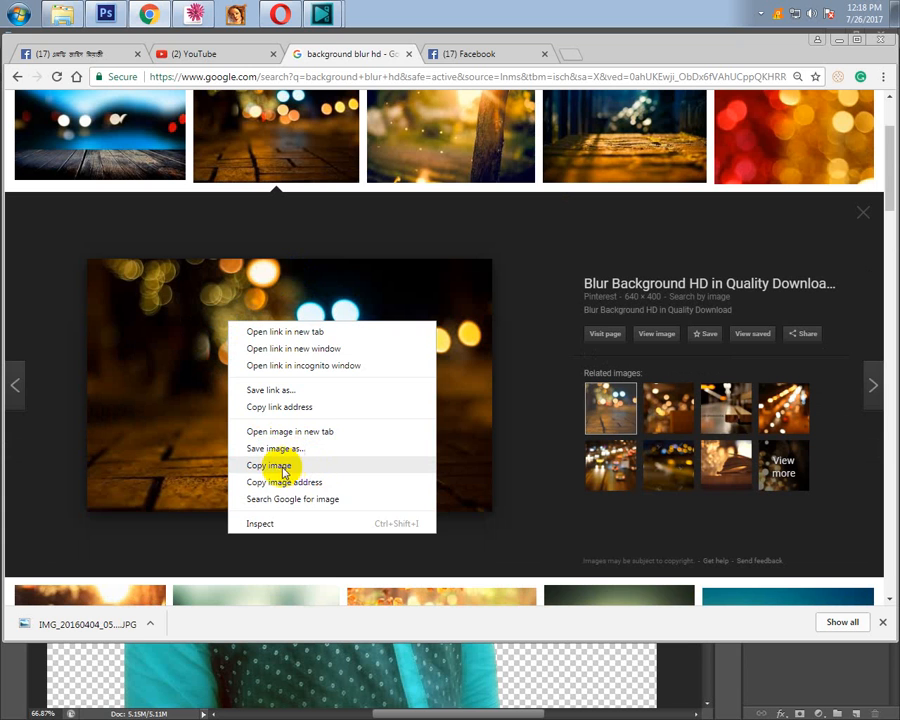
pyautogui.click(263, 440)
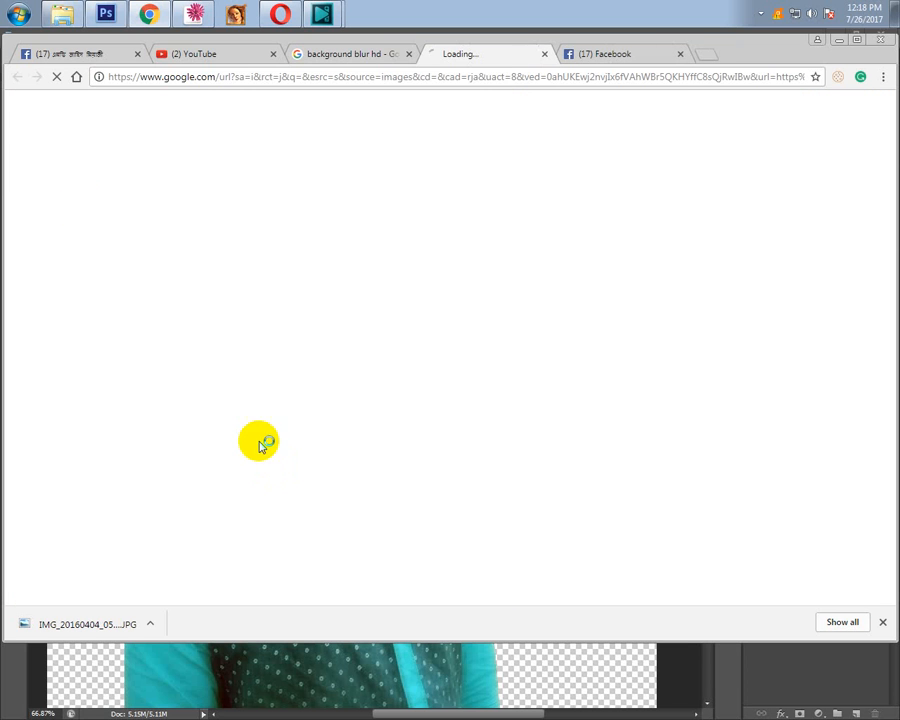
pyautogui.click(388, 54)
pyautogui.rightClick(247, 350)
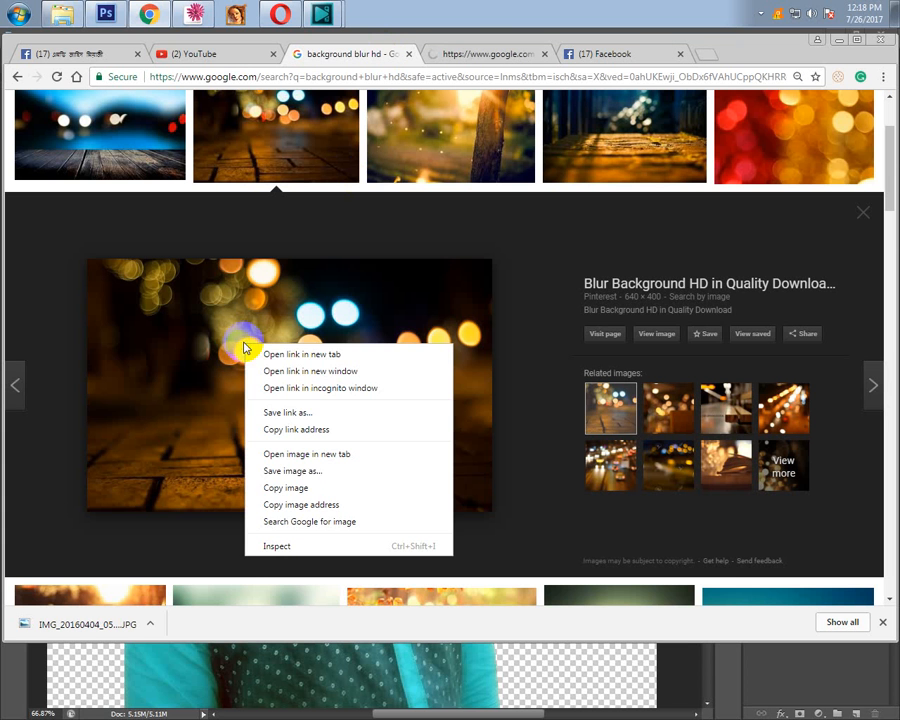
pyautogui.click(301, 486)
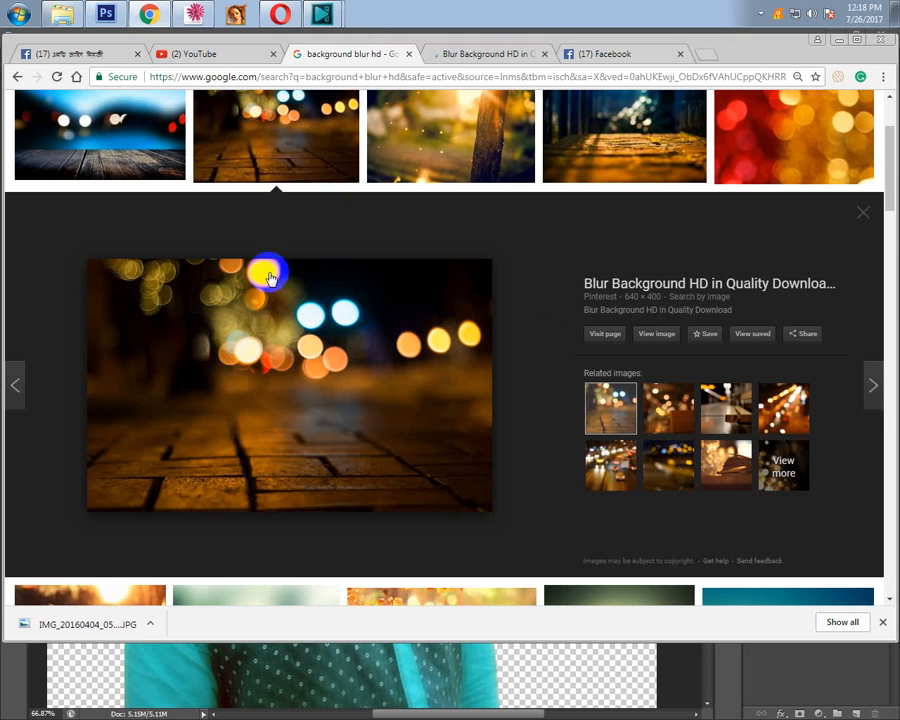
# Switch to Photoshop and paste the copied bokeh picture onto a new layer beneath the man's layer.
pyautogui.click(108, 10)
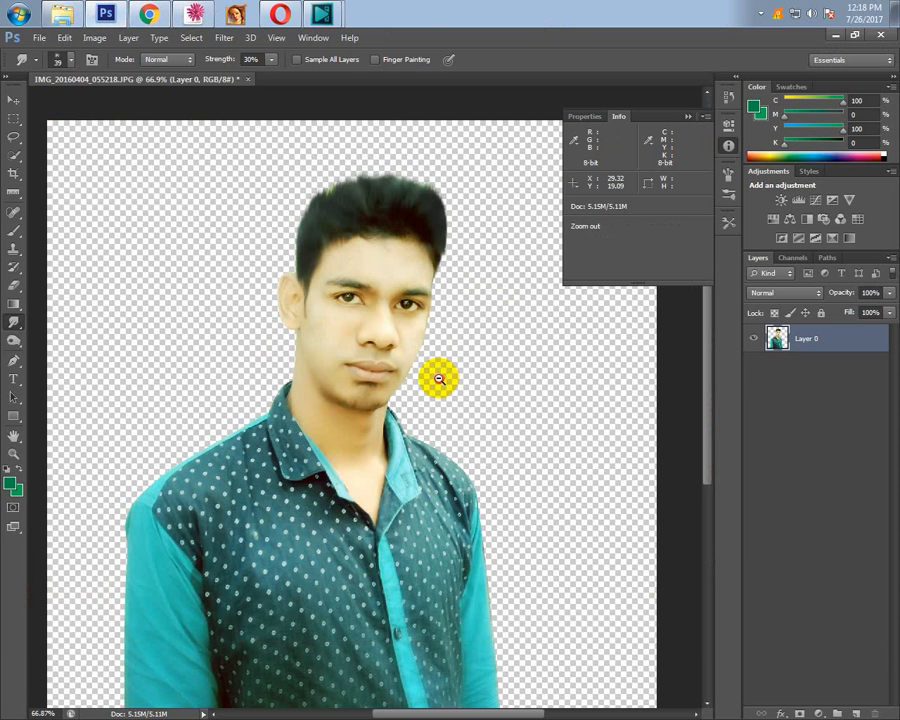
pyautogui.hotkey('ctrl', '-')
pyautogui.hotkey('ctrl', '-')
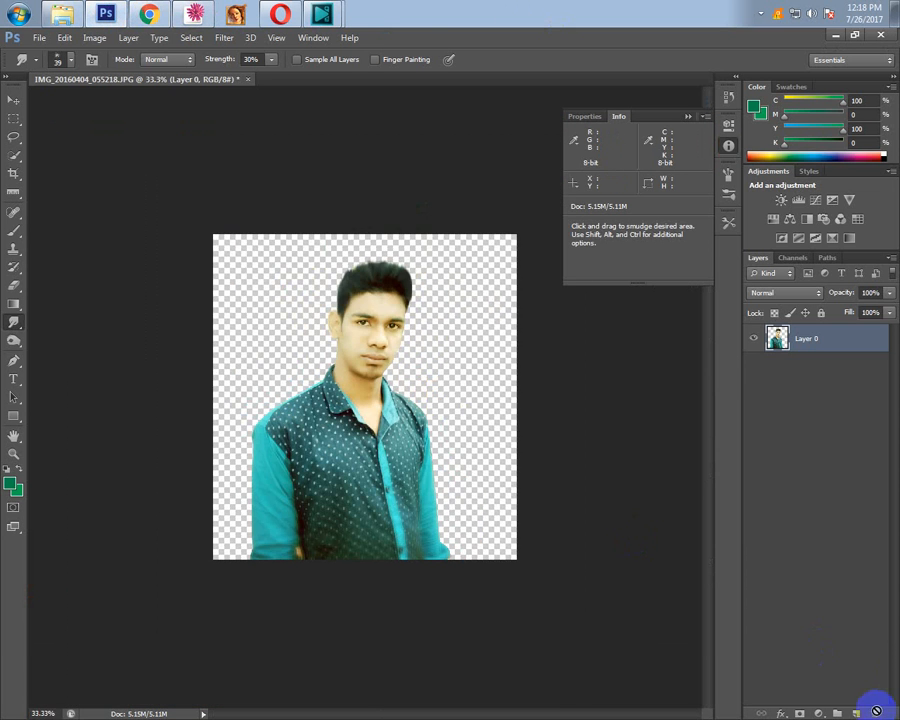
pyautogui.click(856, 714)
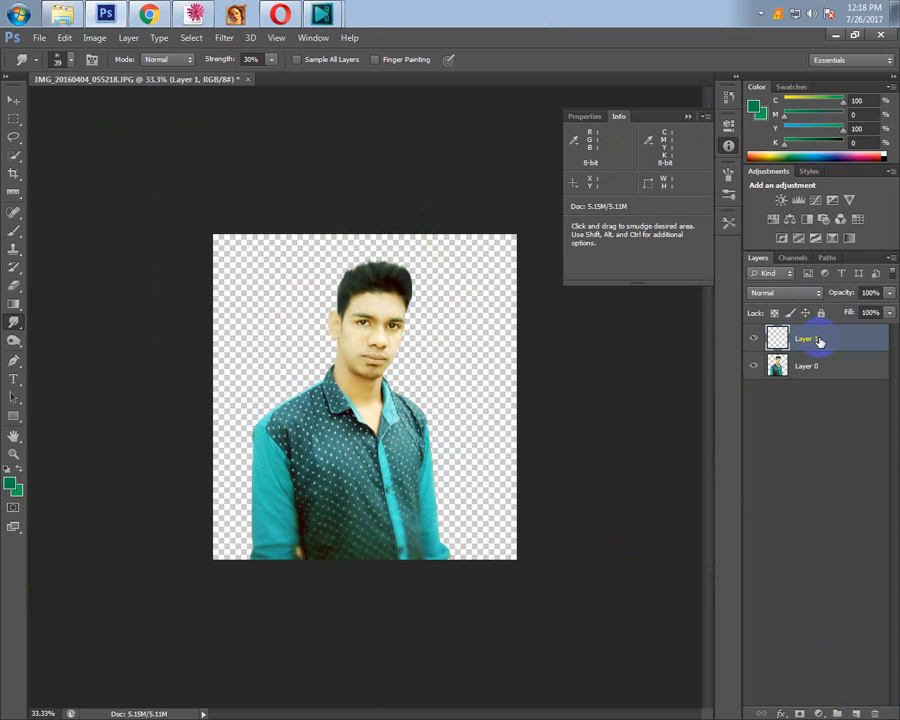
pyautogui.moveTo(823, 385); pyautogui.dragTo(822, 366)
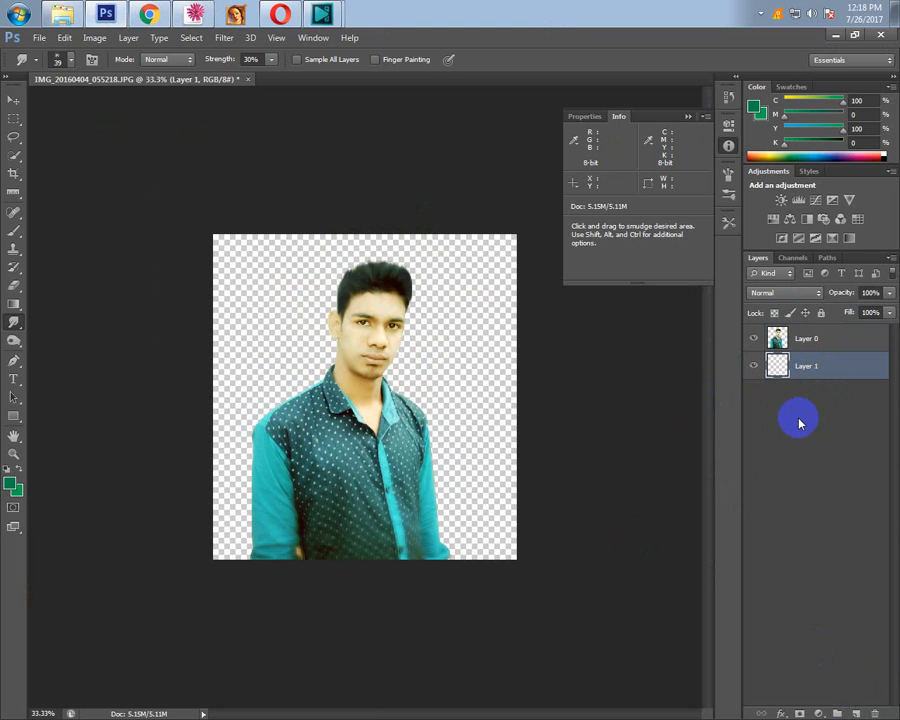
pyautogui.hotkey('ctrl', 'v')
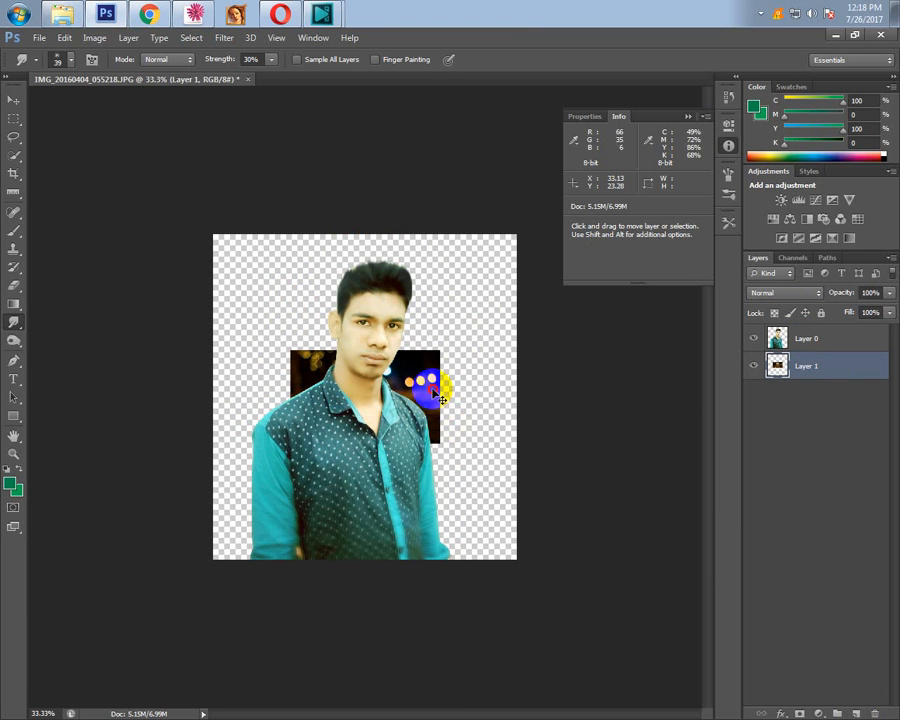
# Move and stretch the bokeh picture to about 290.3% width and 371.8% height so it fills the canvas behind the man.
pyautogui.moveTo(441, 399); pyautogui.dragTo(352, 271)
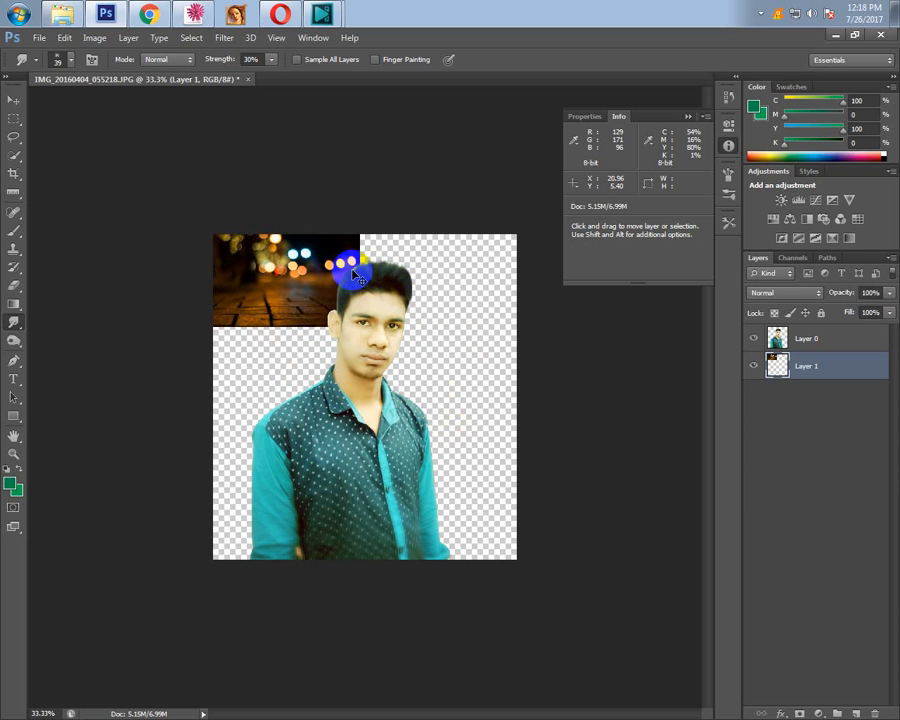
pyautogui.hotkey('ctrl', 't')
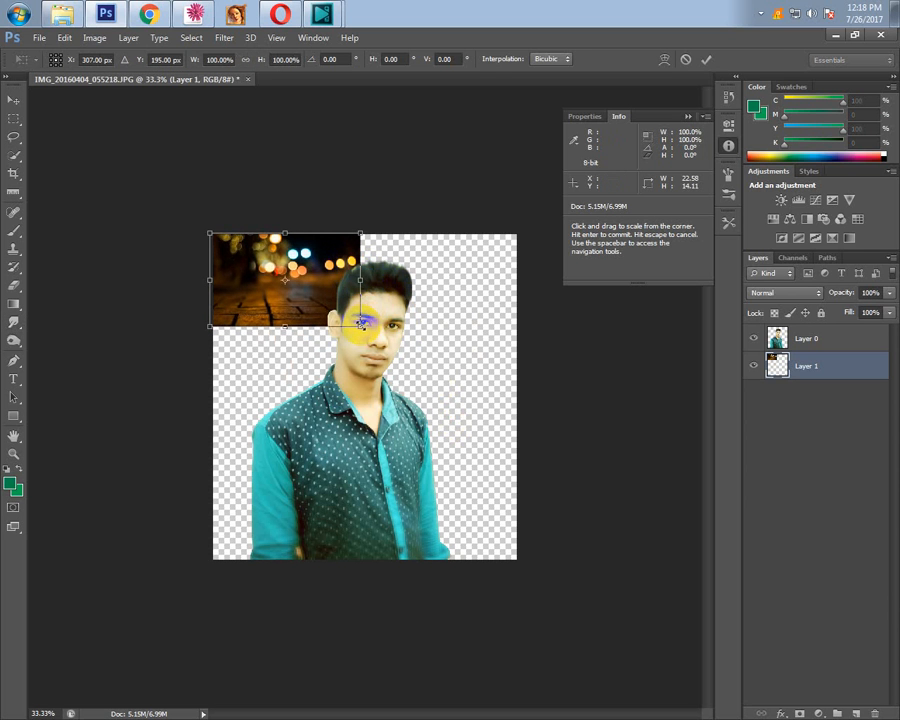
pyautogui.moveTo(359, 323); pyautogui.dragTo(641, 557)
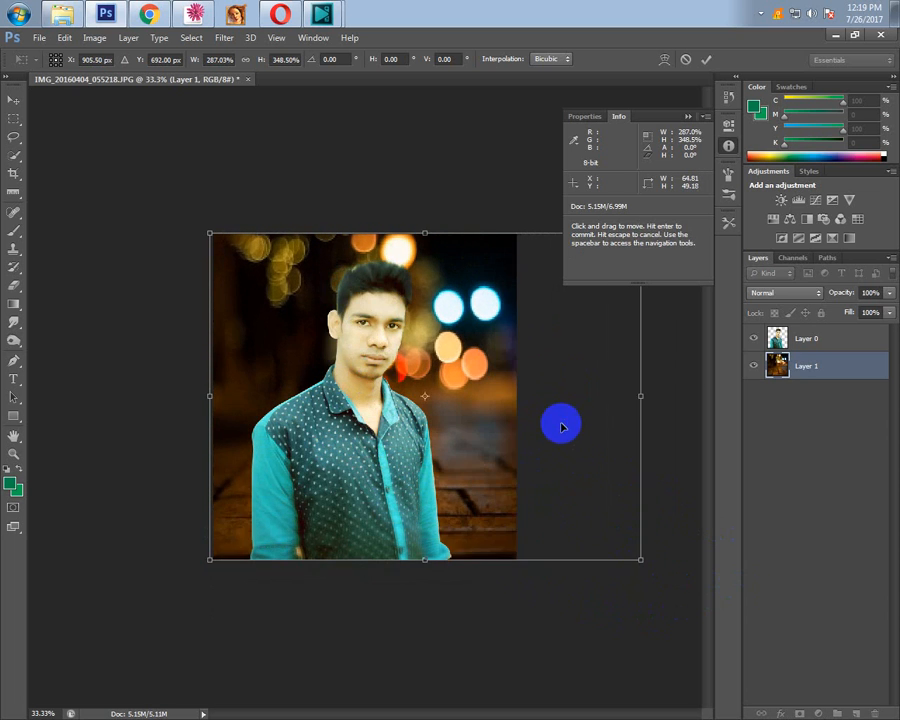
pyautogui.moveTo(561, 424); pyautogui.dragTo(532, 409)
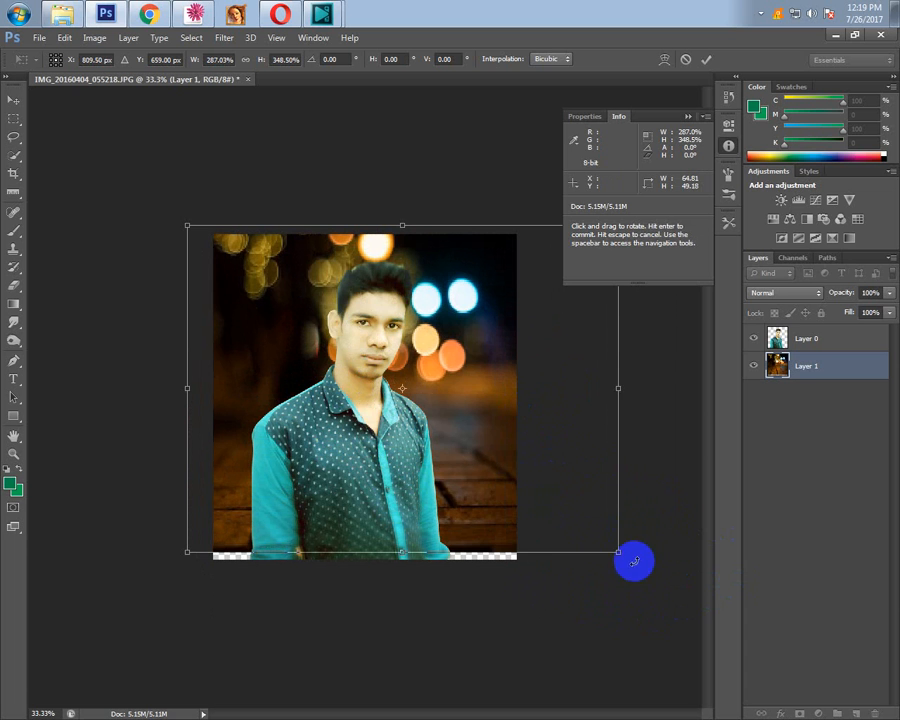
pyautogui.moveTo(620, 549); pyautogui.dragTo(625, 573)
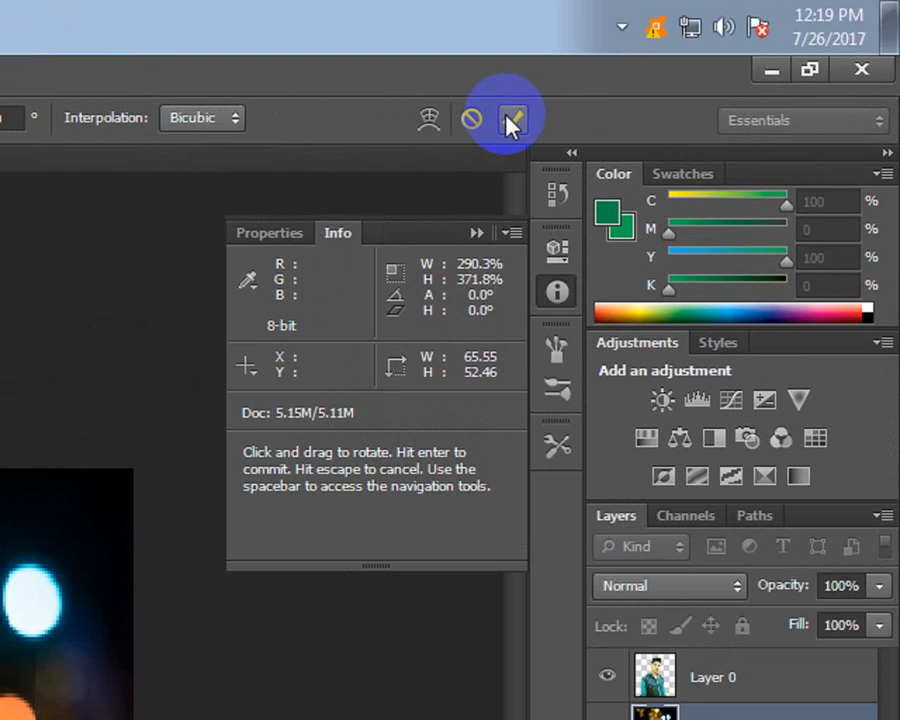
pyautogui.click(510, 122)
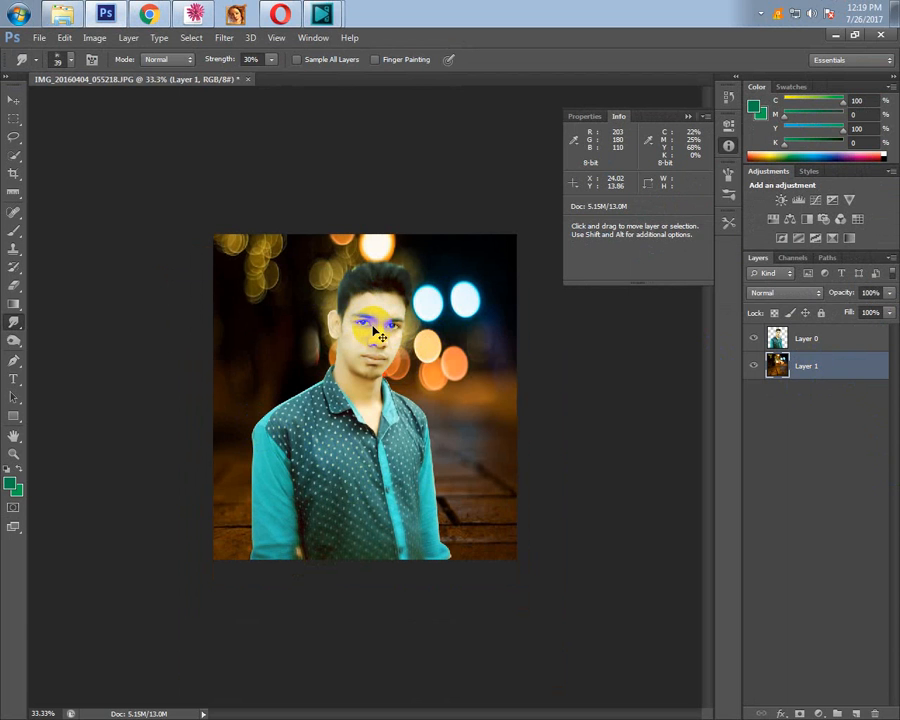
# Recolour the background with Curves, mapping RGB input 68 to output 170 and Green input 166 to output 77.
pyautogui.hotkey('ctrl', 'm')
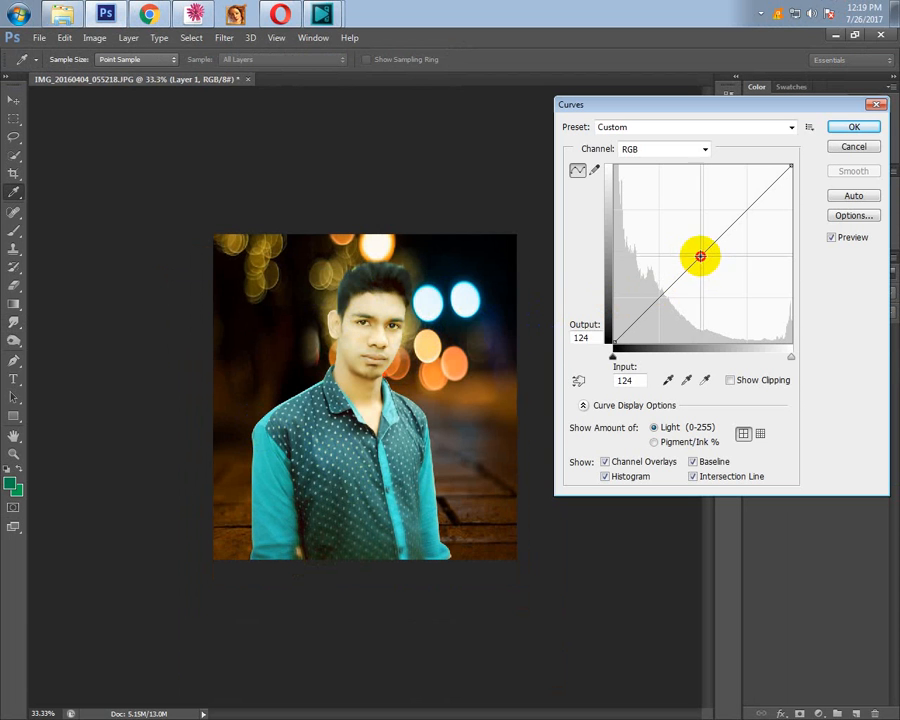
pyautogui.moveTo(700, 256); pyautogui.dragTo(662, 222)
pyautogui.click(658, 149)
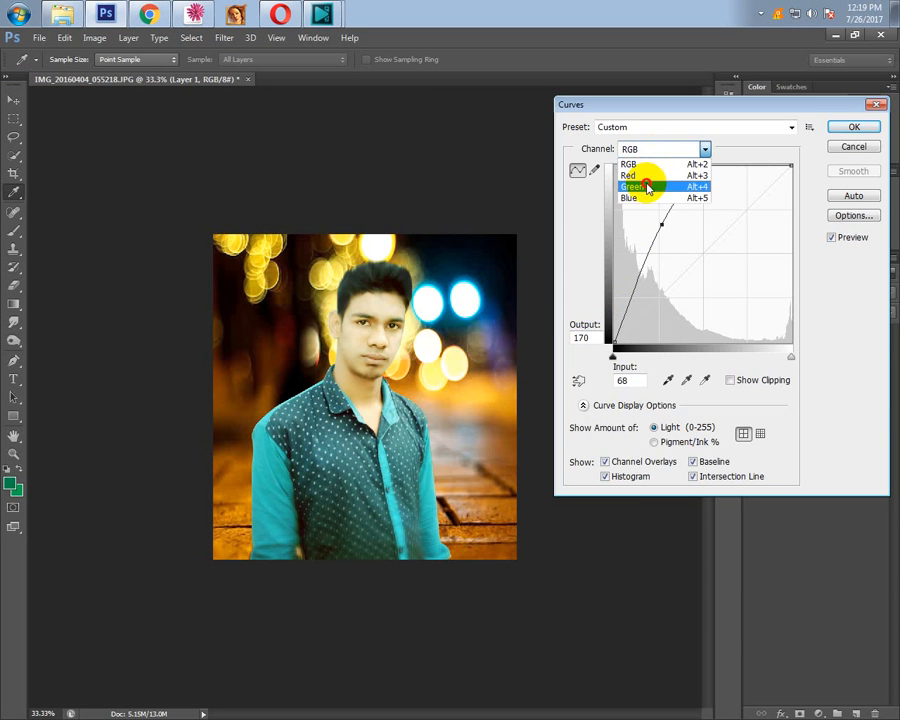
pyautogui.click(647, 187)
pyautogui.moveTo(680, 274); pyautogui.dragTo(724, 290)
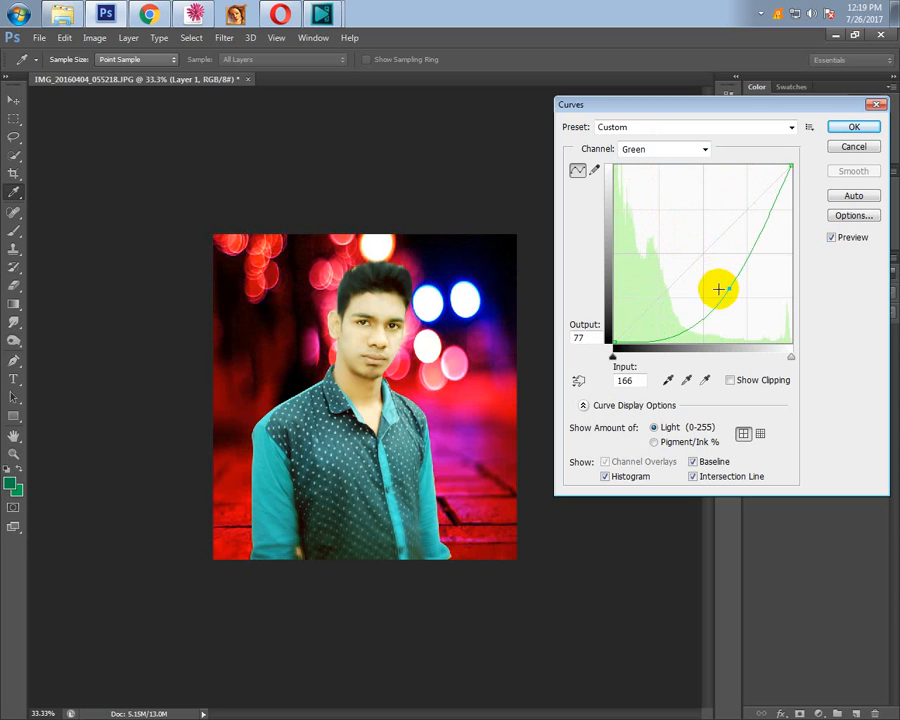
pyautogui.click(855, 128)
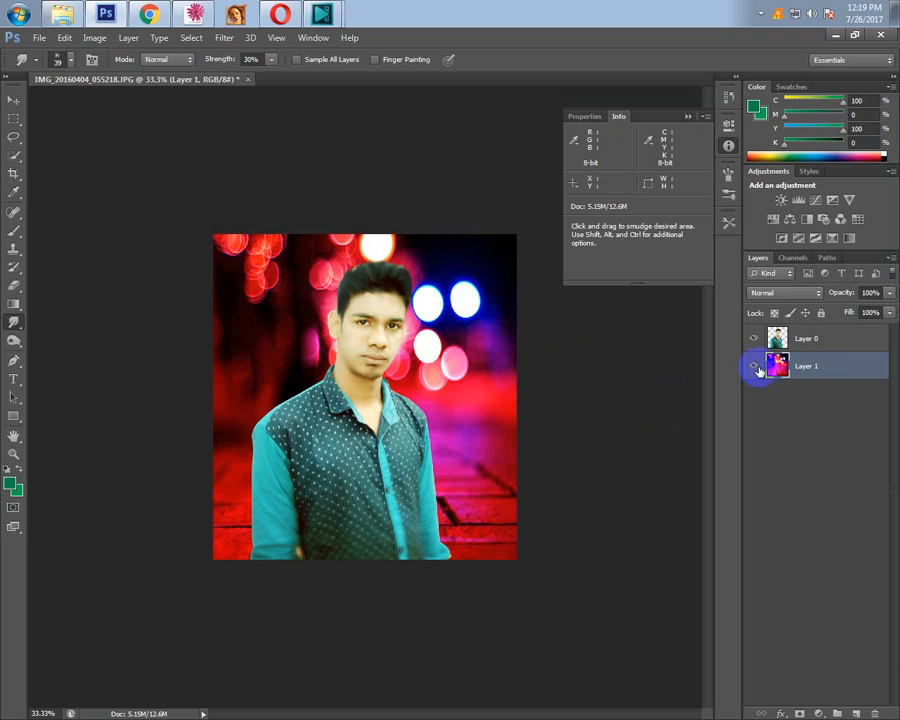
pyautogui.click(816, 340)
pyautogui.moveTo(356, 351); pyautogui.dragTo(354, 367)
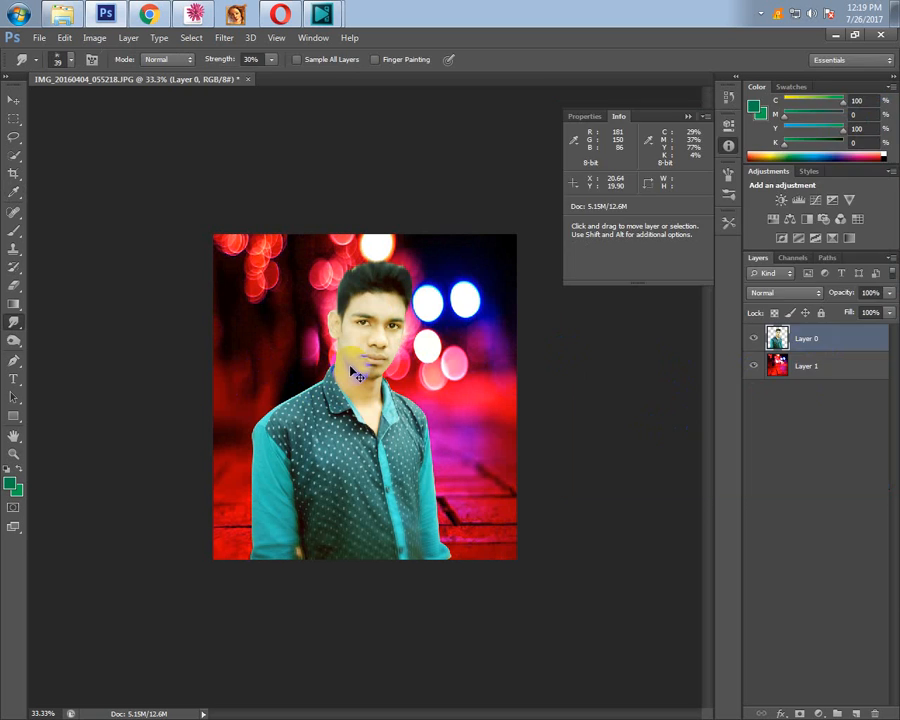
pyautogui.hotkey('ctrl', 'm')
pyautogui.click(652, 150)
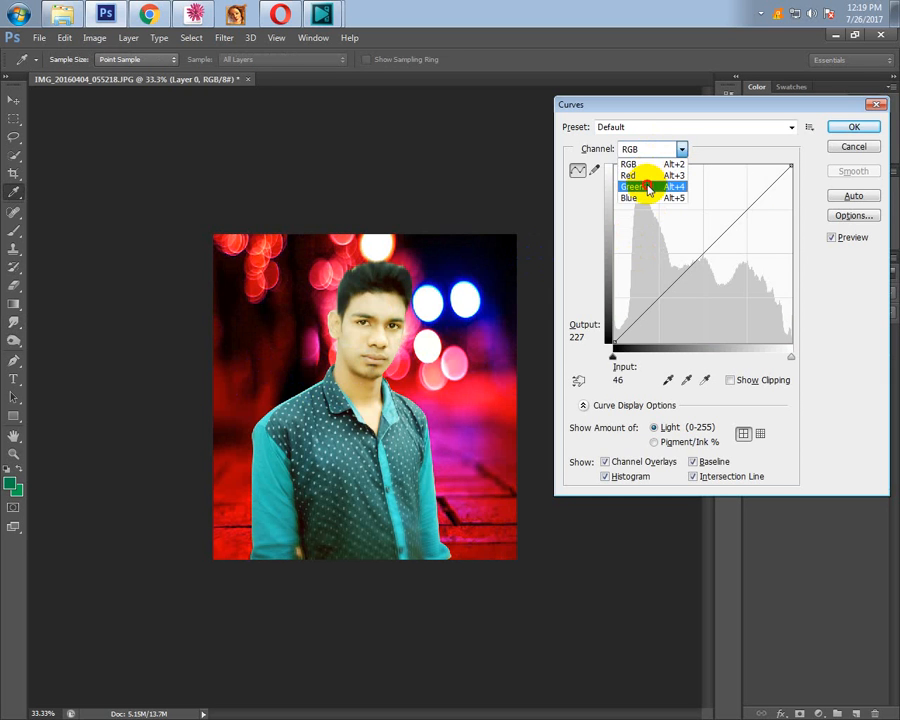
pyautogui.click(648, 188)
pyautogui.moveTo(713, 255); pyautogui.dragTo(697, 296)
pyautogui.click(689, 279)
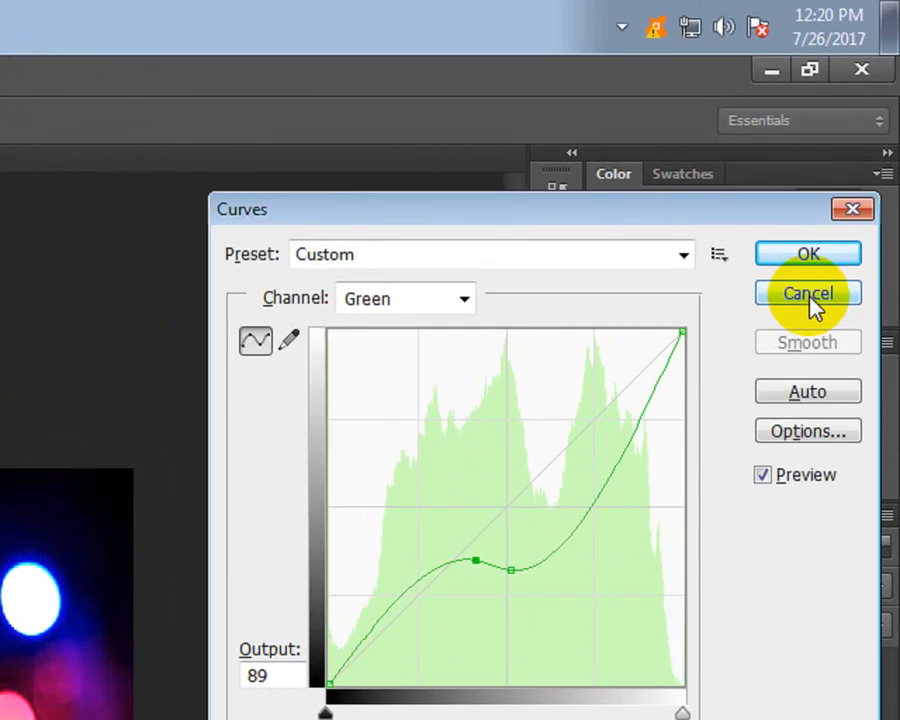
pyautogui.click(855, 150)
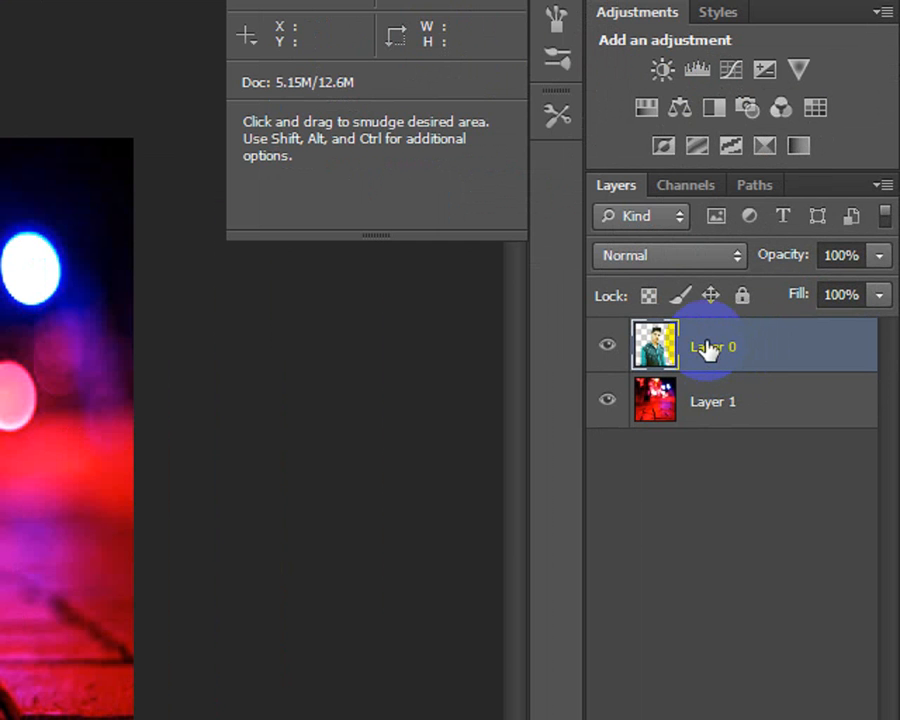
# Enable a Stroke effect on the man's layer and set its Blend If black point for This Layer to 1.
pyautogui.rightClick(711, 350)
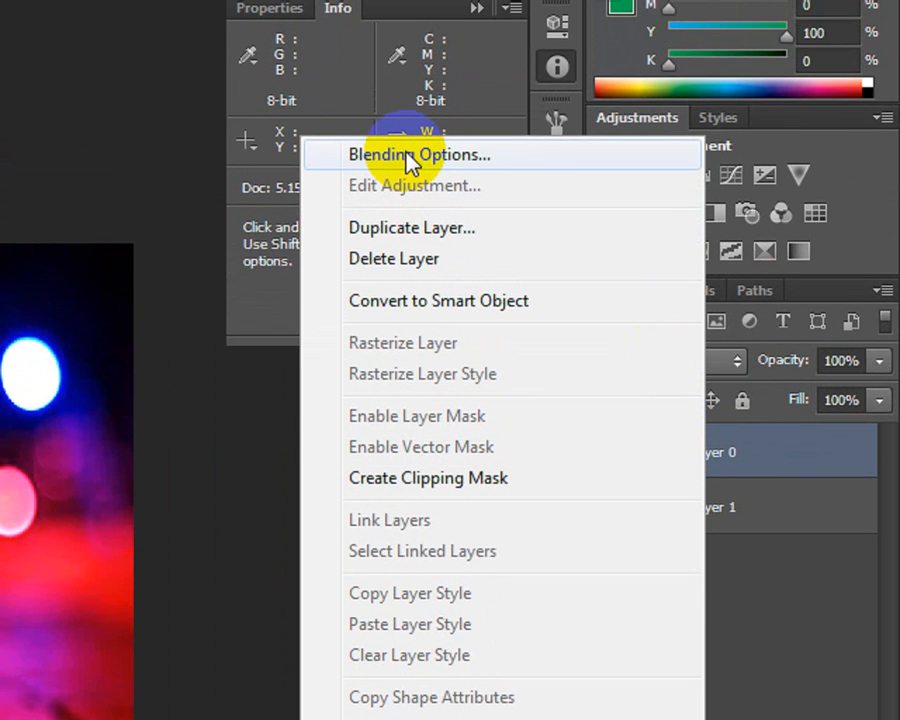
pyautogui.click(412, 188)
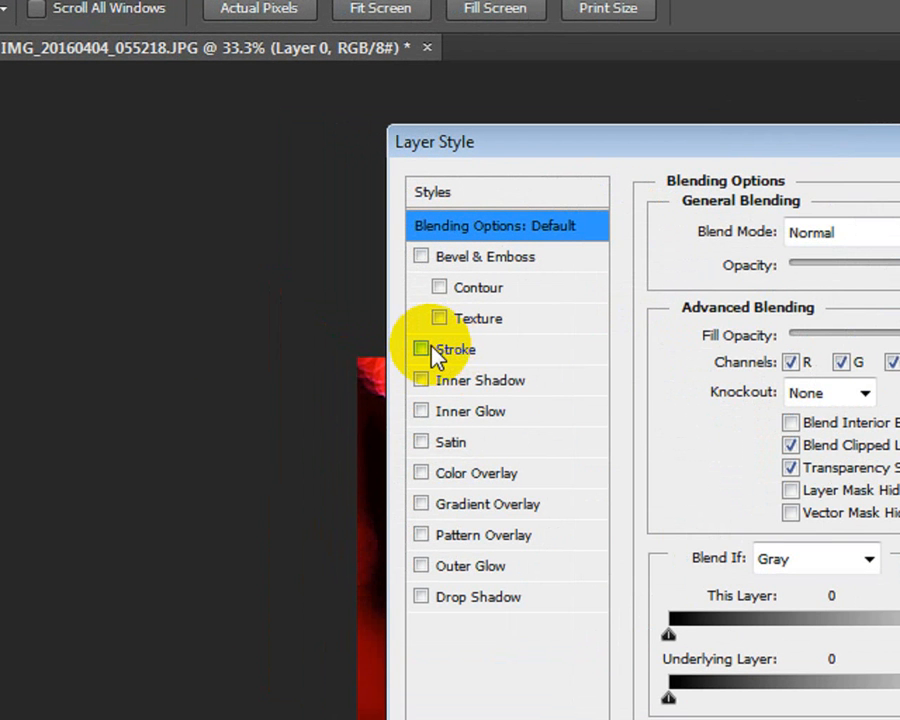
pyautogui.click(424, 348)
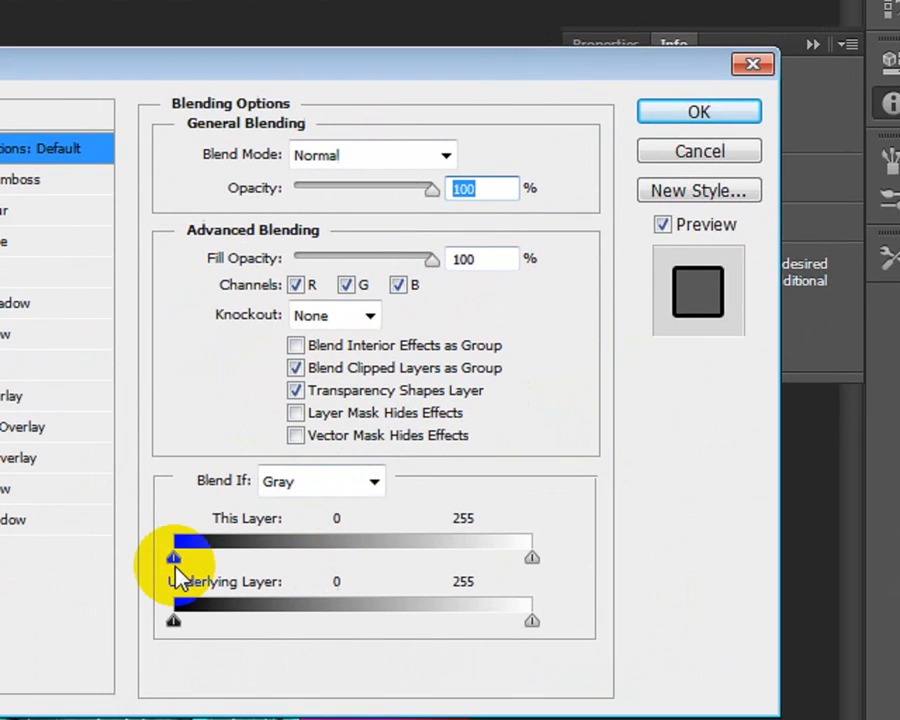
pyautogui.click(129, 634)
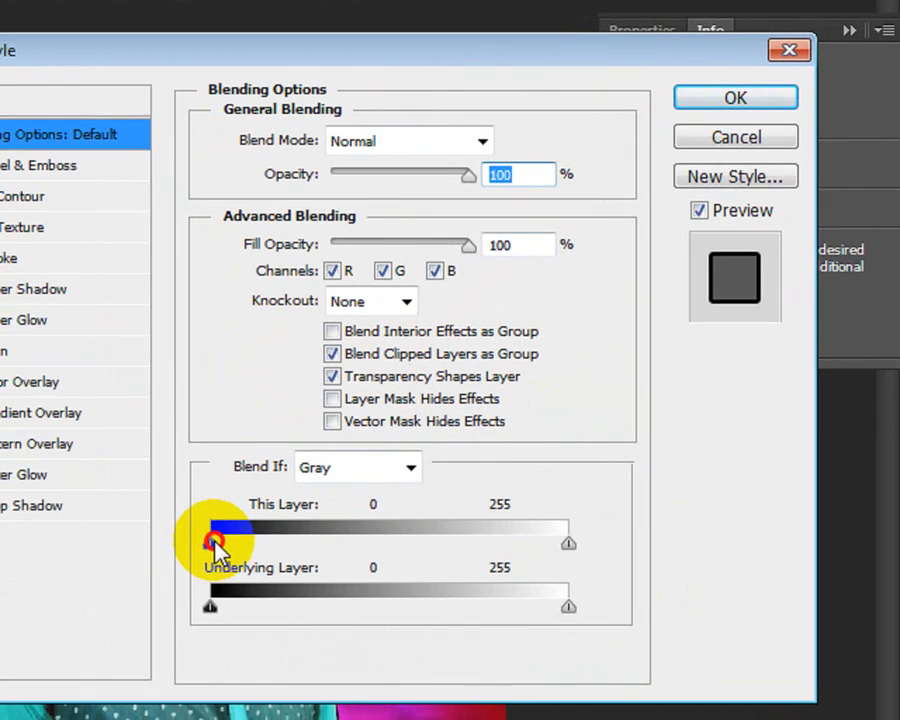
pyautogui.moveTo(214, 541); pyautogui.dragTo(226, 543)
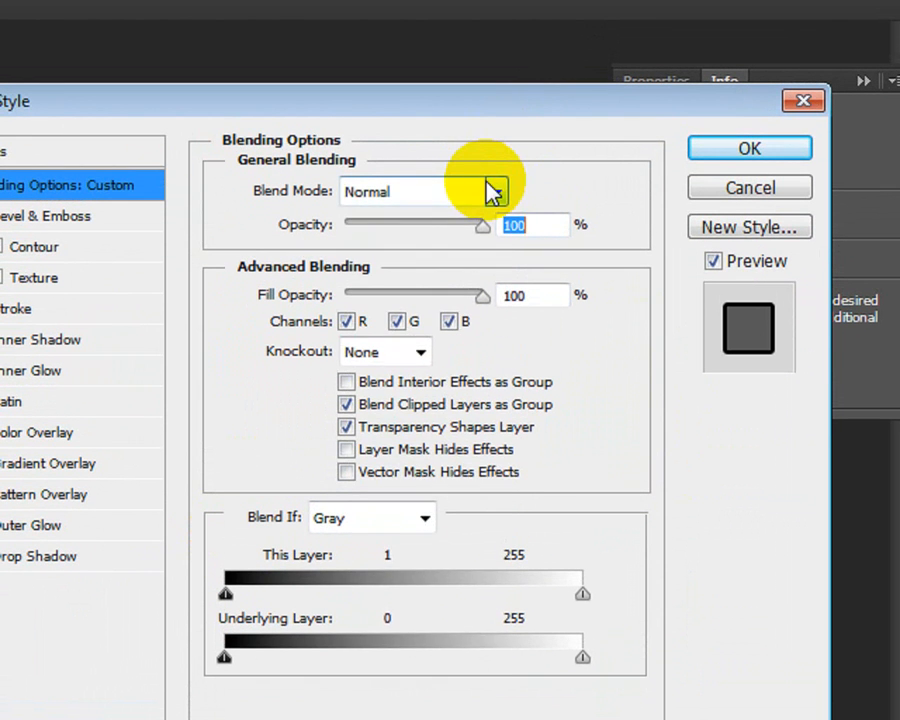
# Enable Layer Mask Hides Effects and Vector Mask Hides Effects in the man's layer's advanced blending options.
pyautogui.click(493, 141)
pyautogui.click(493, 192)
pyautogui.click(418, 354)
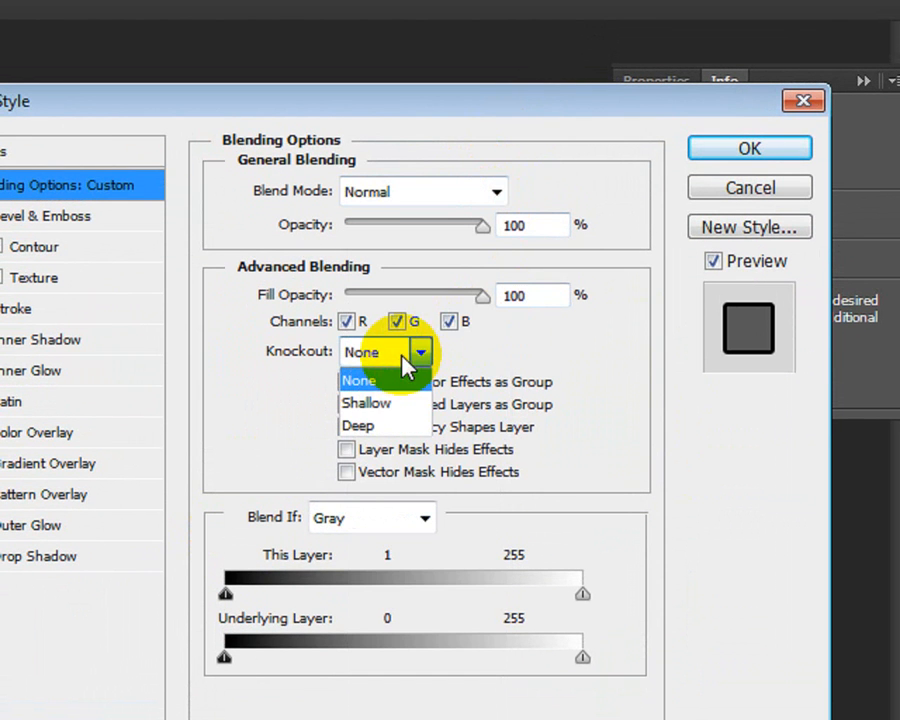
pyautogui.click(522, 334)
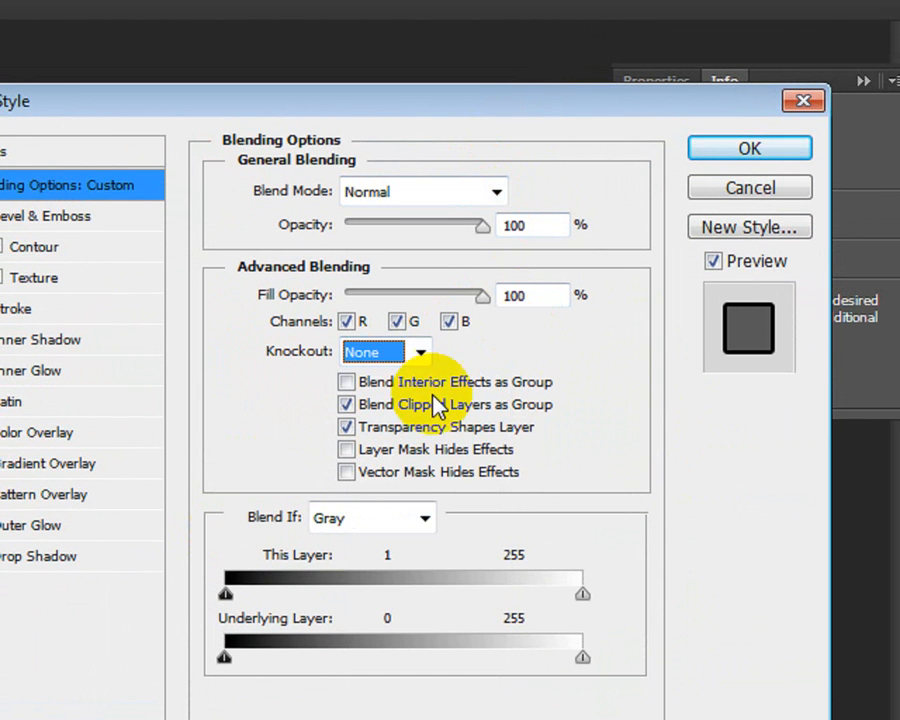
pyautogui.click(394, 458)
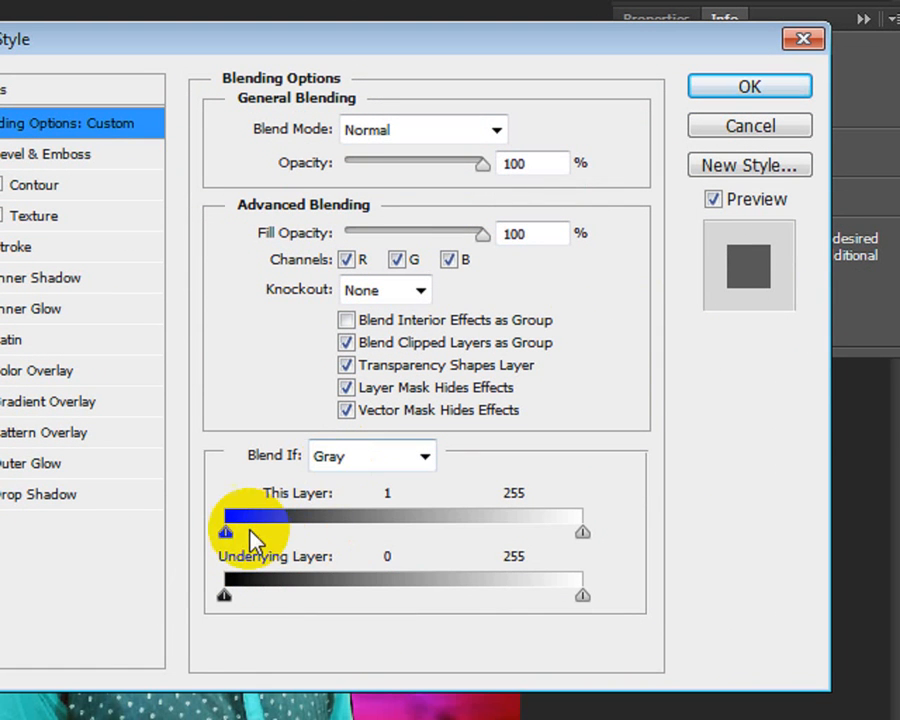
# Try lower Blend If white points for This Layer and the Underlying Layer, the latter at 133, and restore both to 255.
pyautogui.click(225, 594)
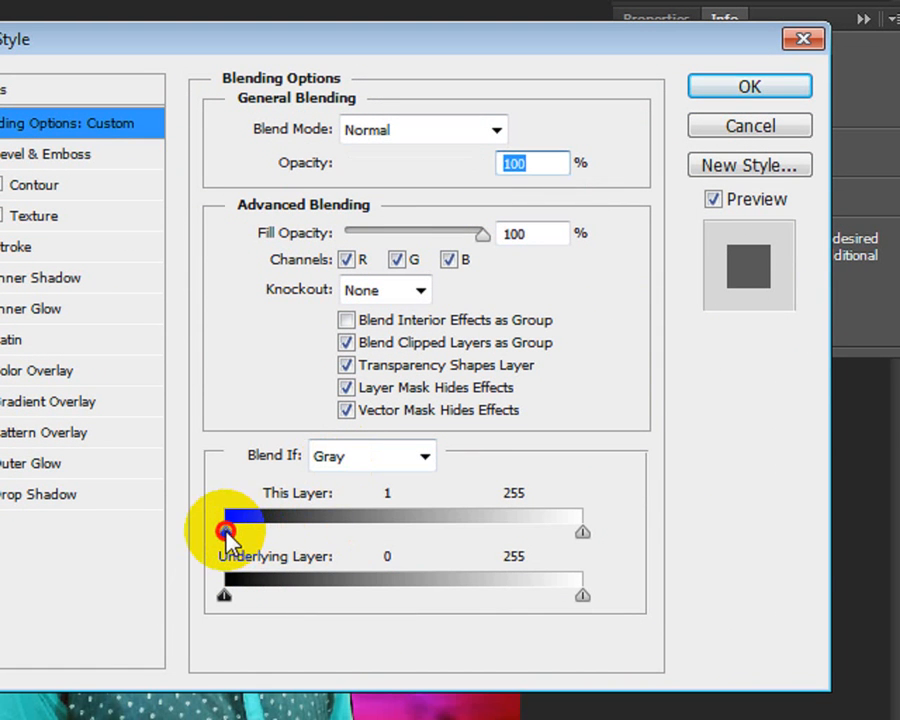
pyautogui.moveTo(580, 532); pyautogui.dragTo(574, 533)
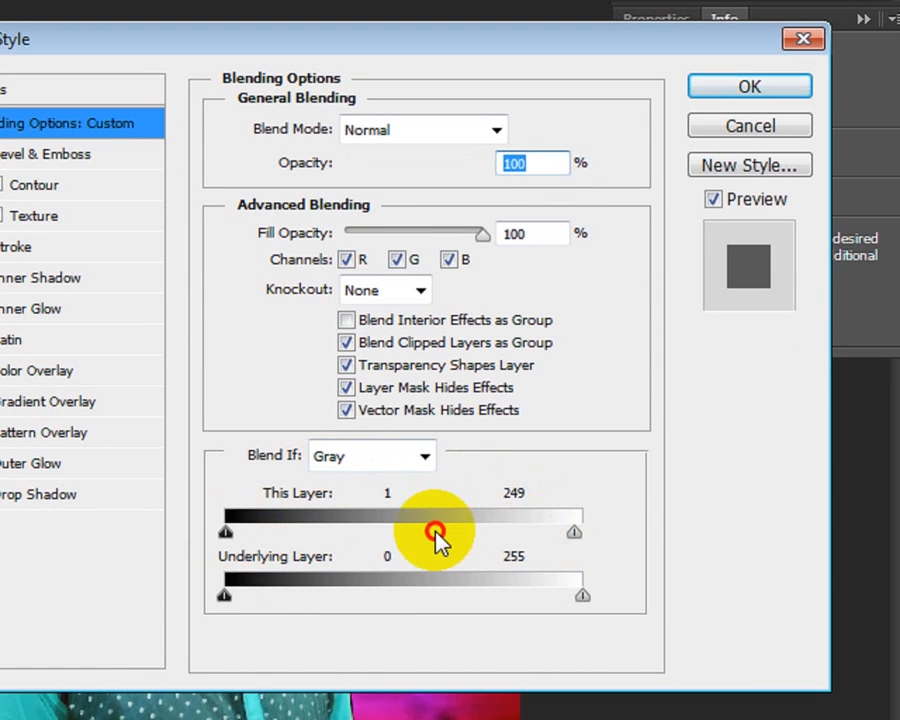
pyautogui.moveTo(436, 531); pyautogui.dragTo(583, 536)
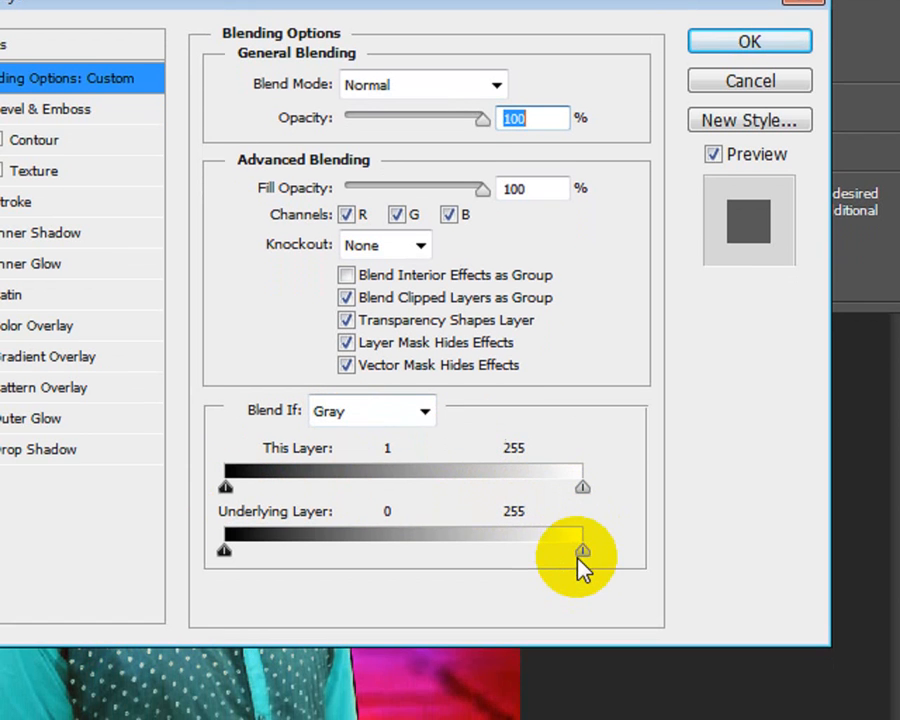
pyautogui.moveTo(582, 595); pyautogui.dragTo(410, 596)
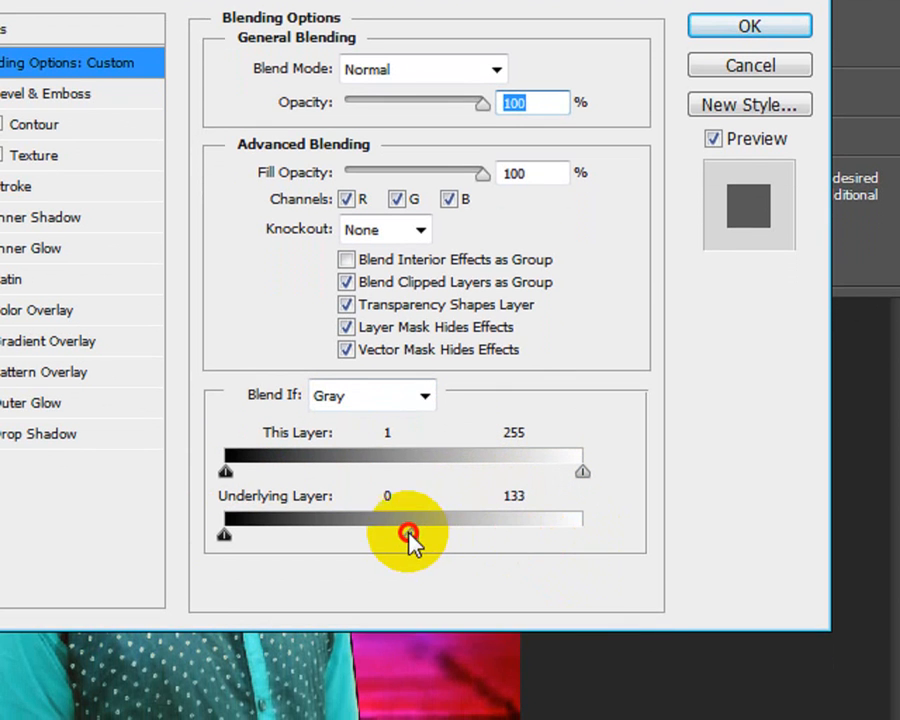
pyautogui.moveTo(410, 537); pyautogui.dragTo(586, 532)
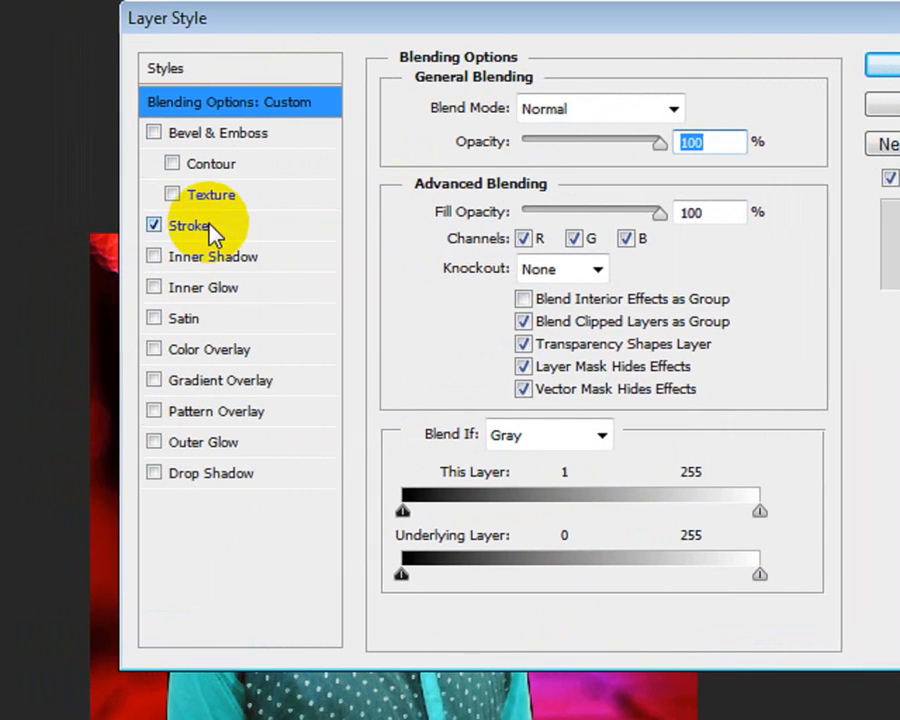
# Try a white colour for the Stroke effect around the man.
pyautogui.click(45, 178)
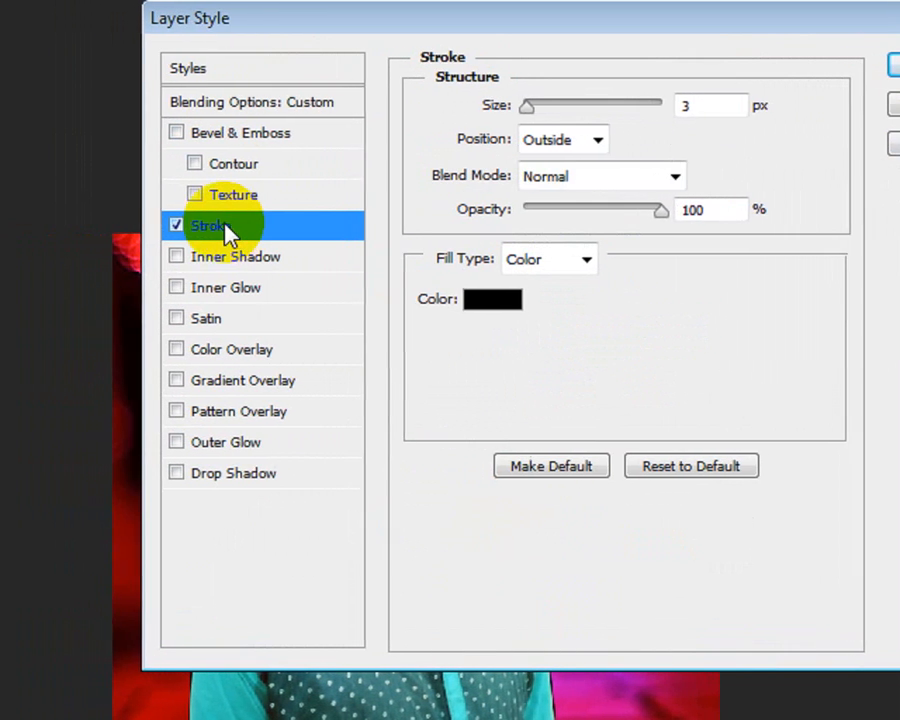
pyautogui.click(510, 299)
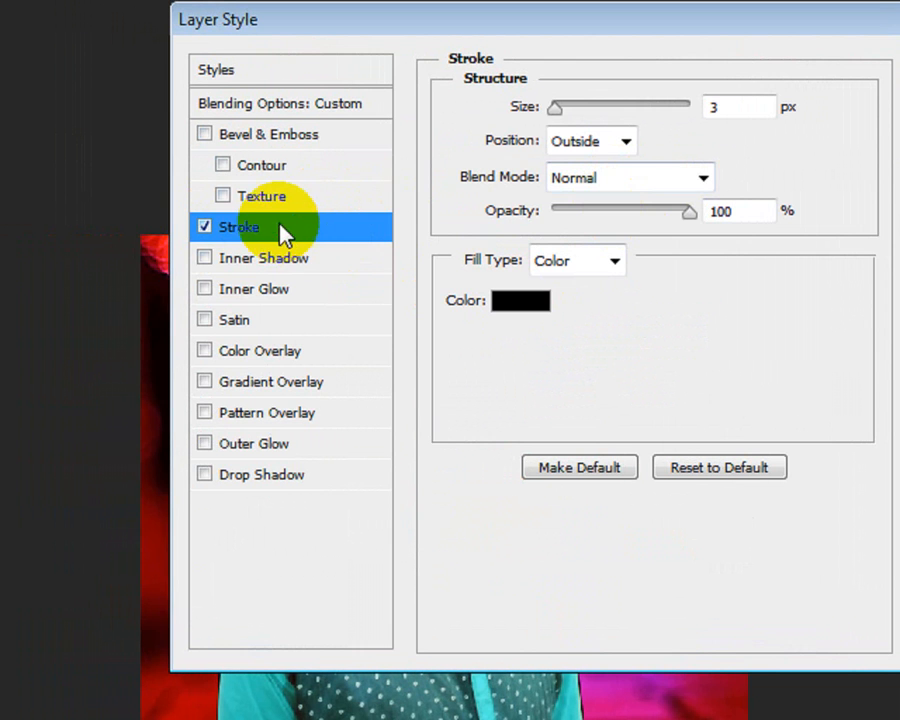
pyautogui.click(243, 230)
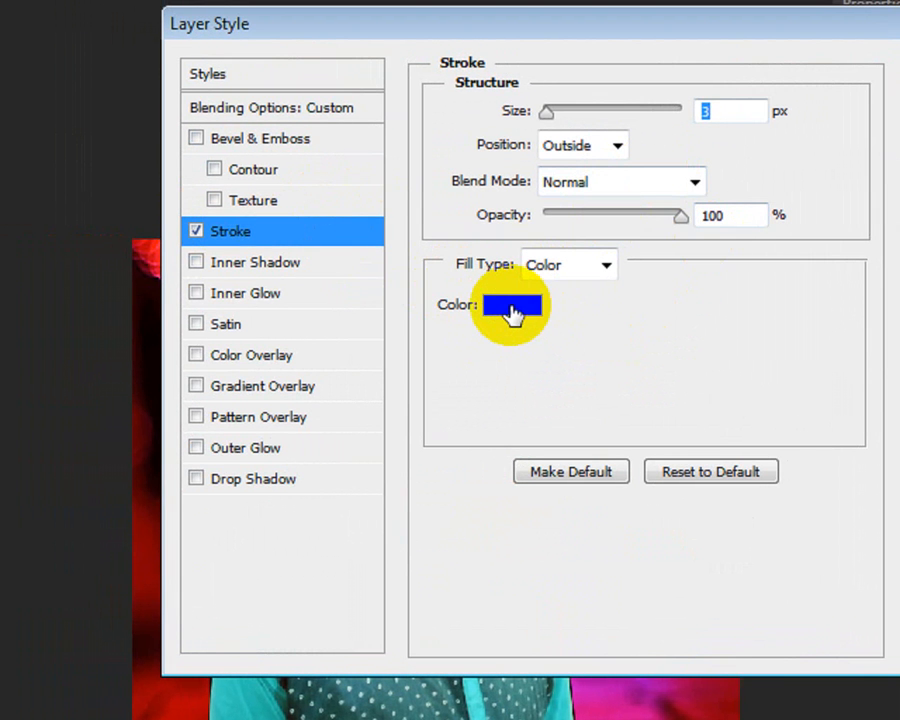
pyautogui.click(512, 314)
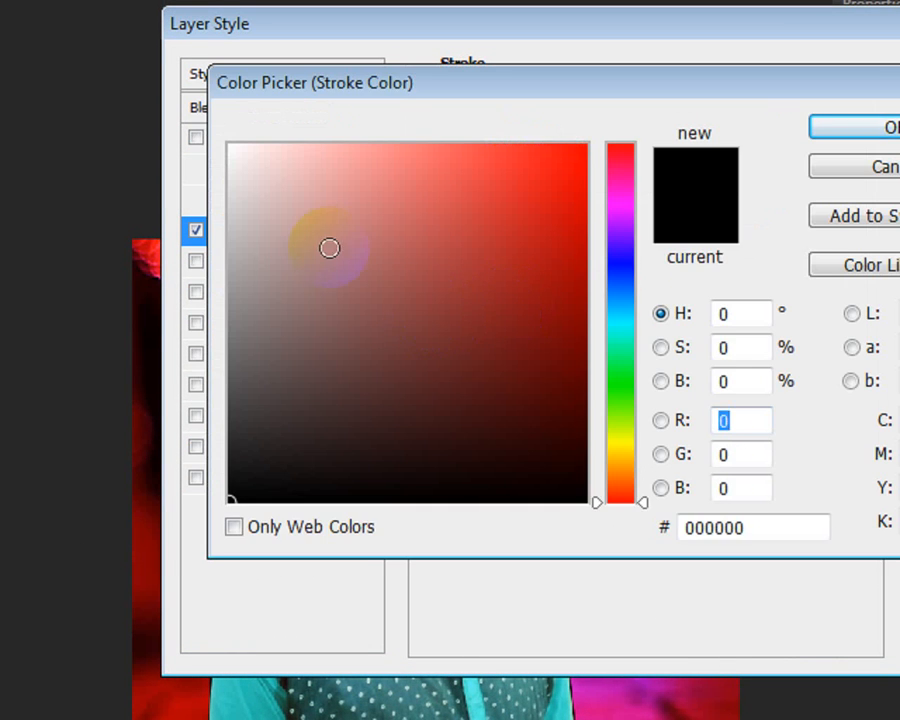
pyautogui.moveTo(329, 247); pyautogui.dragTo(205, 143)
pyautogui.click(870, 144)
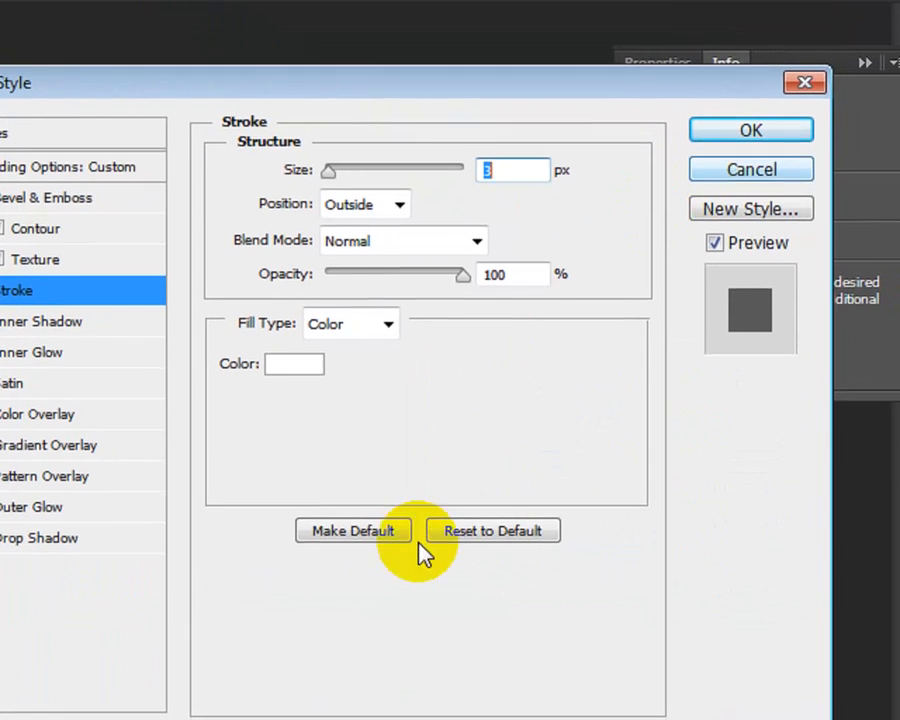
# Try stroke sizes of 27 px and 16 px around the man, and discard the layer style changes.
pyautogui.moveTo(433, 268); pyautogui.dragTo(520, 276)
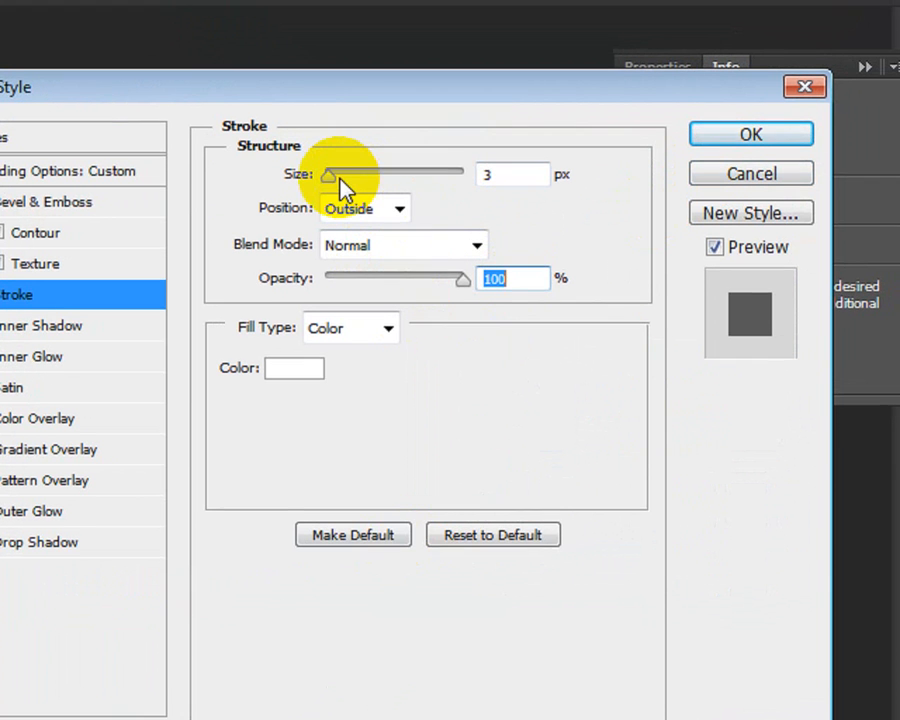
pyautogui.moveTo(336, 187)
pyautogui.mouseDown()
pyautogui.moveTo(354, 193)
pyautogui.moveTo(343, 190)
pyautogui.mouseUp()
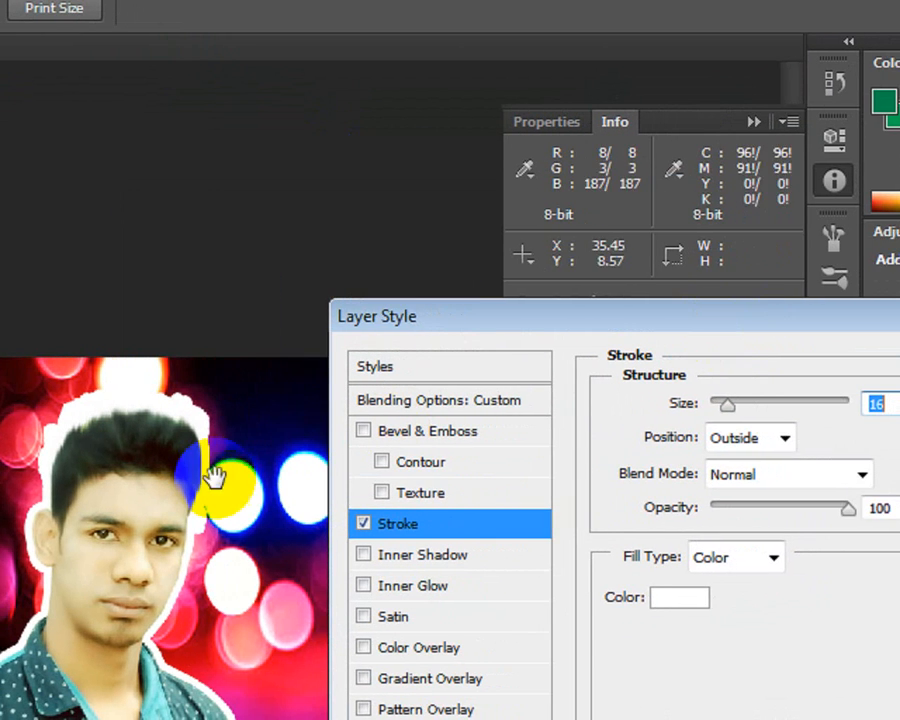
pyautogui.moveTo(688, 409)
pyautogui.mouseDown()
pyautogui.moveTo(677, 408)
pyautogui.moveTo(702, 420)
pyautogui.moveTo(549, 416)
pyautogui.moveTo(611, 420)
pyautogui.moveTo(591, 412)
pyautogui.mouseUp()
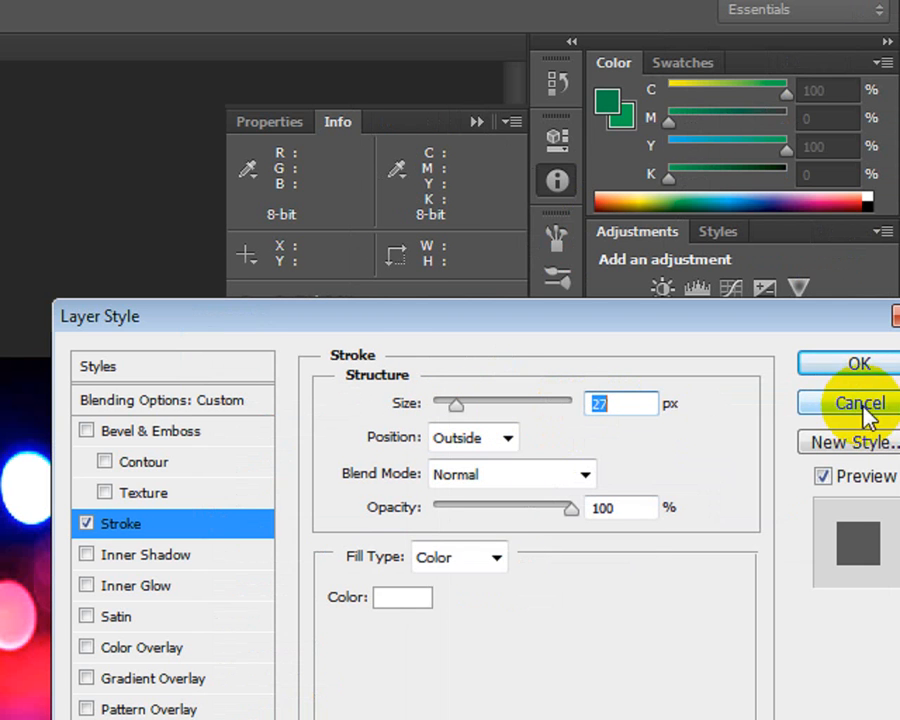
pyautogui.moveTo(456, 408)
pyautogui.mouseDown()
pyautogui.moveTo(482, 408)
pyautogui.moveTo(450, 412)
pyautogui.mouseUp()
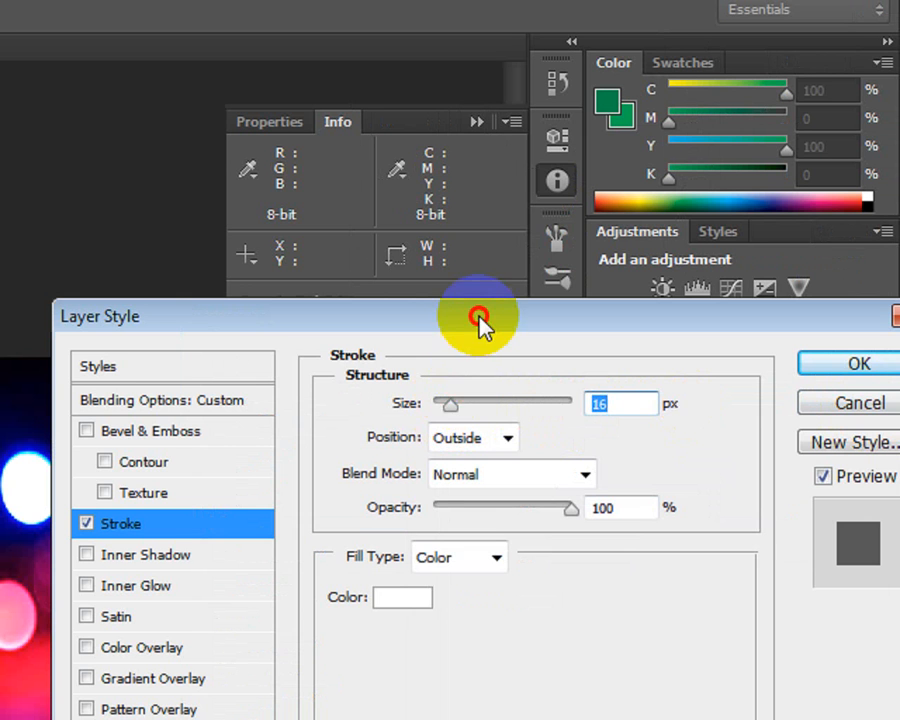
pyautogui.moveTo(478, 318); pyautogui.dragTo(198, 256)
pyautogui.click(600, 342)
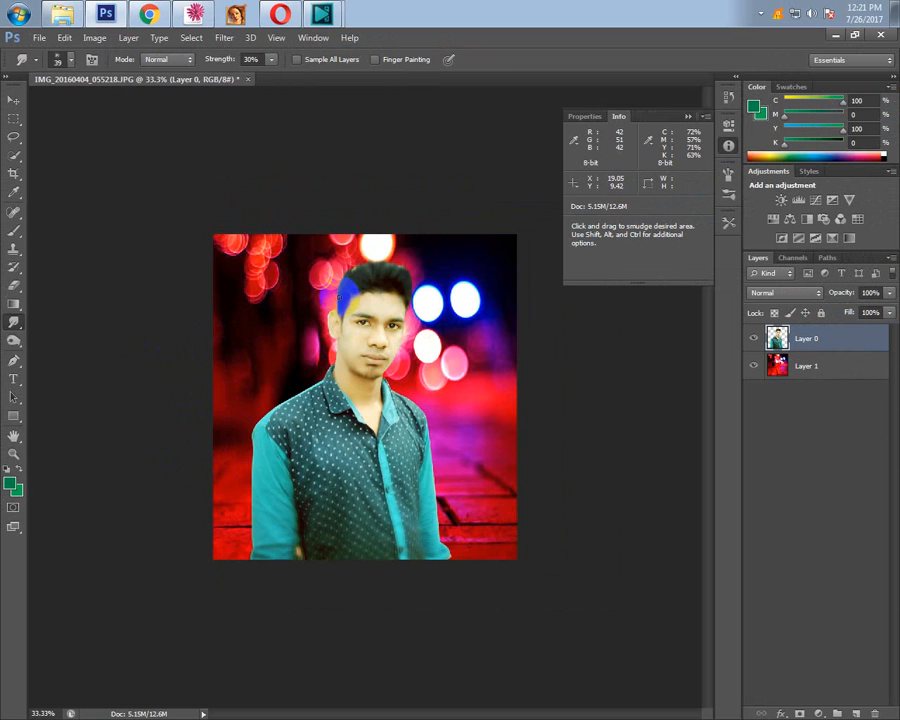
# Switch to Chrome, view the framed Clipping Mask portrait among the Facebook profile's photos, and return to Photoshop.
pyautogui.click(160, 11)
pyautogui.click(74, 55)
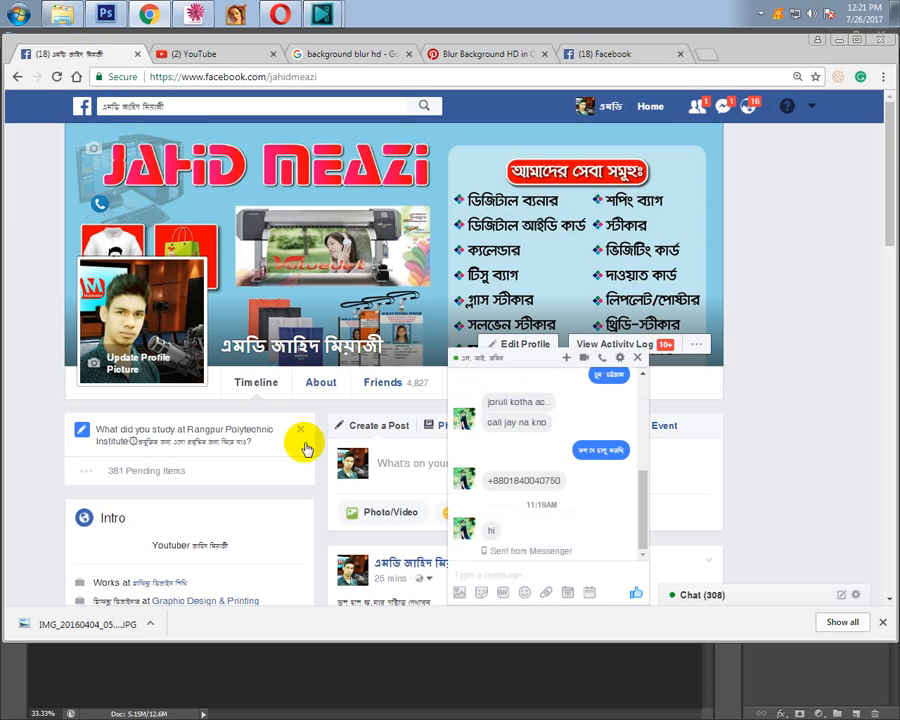
pyautogui.click(637, 357)
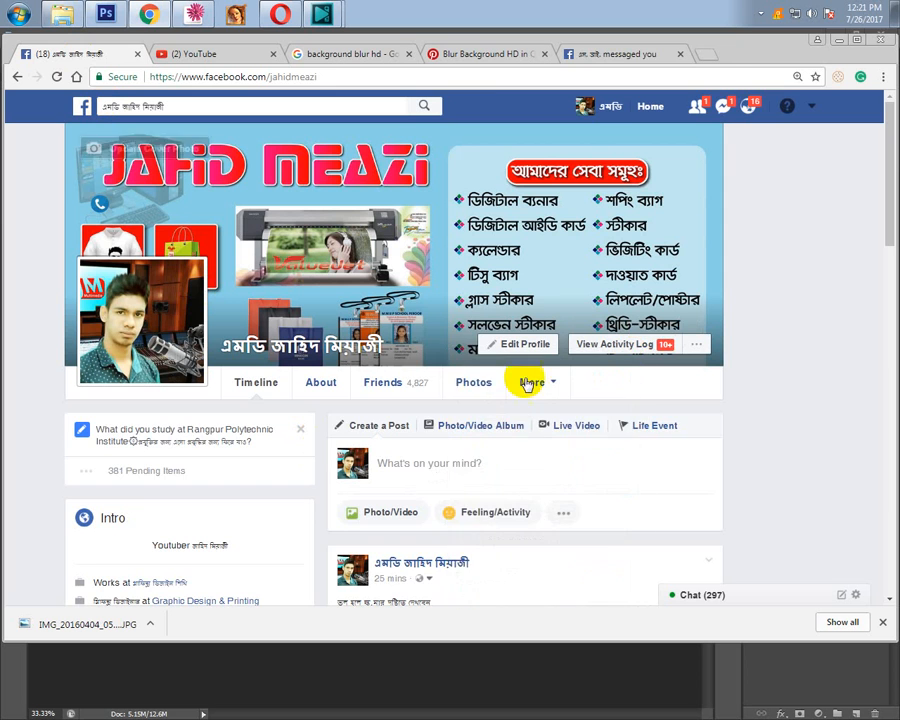
pyautogui.click(482, 383)
pyautogui.scroll(-3, 457, 443)
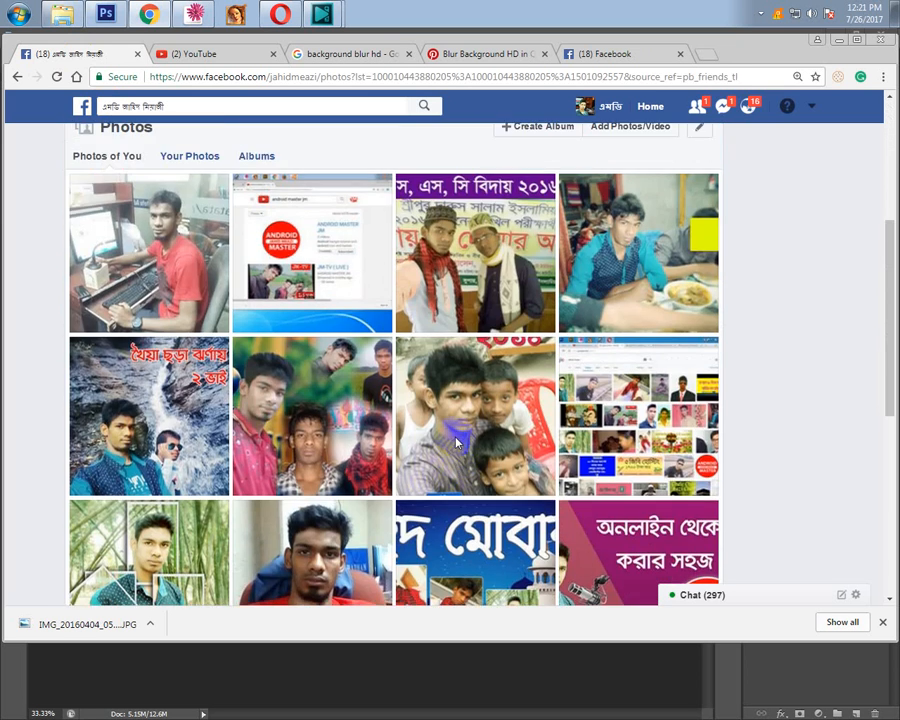
pyautogui.scroll(-4, 457, 443)
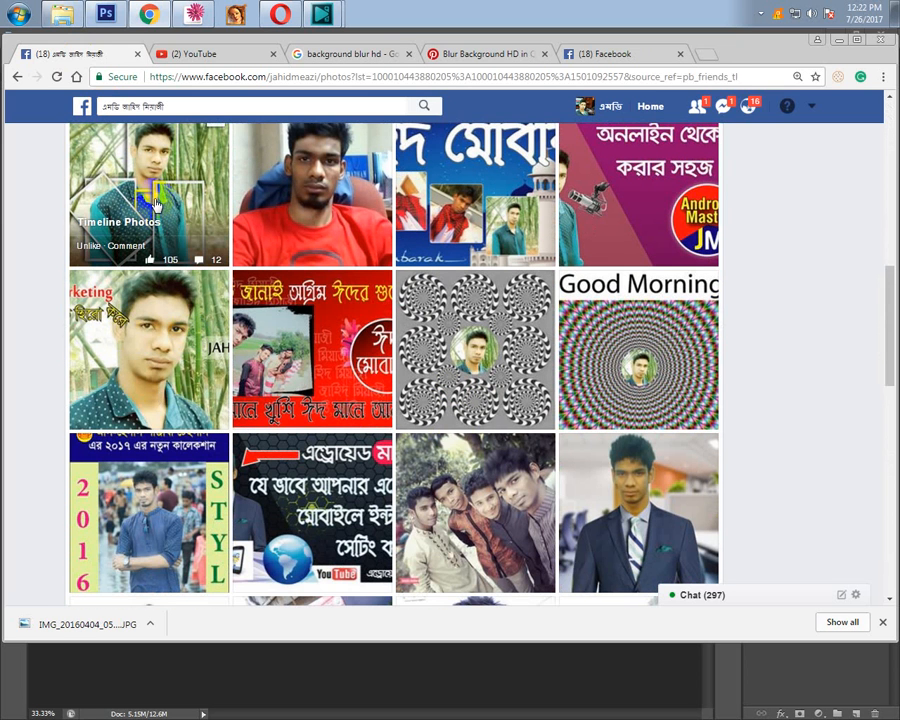
pyautogui.click(162, 204)
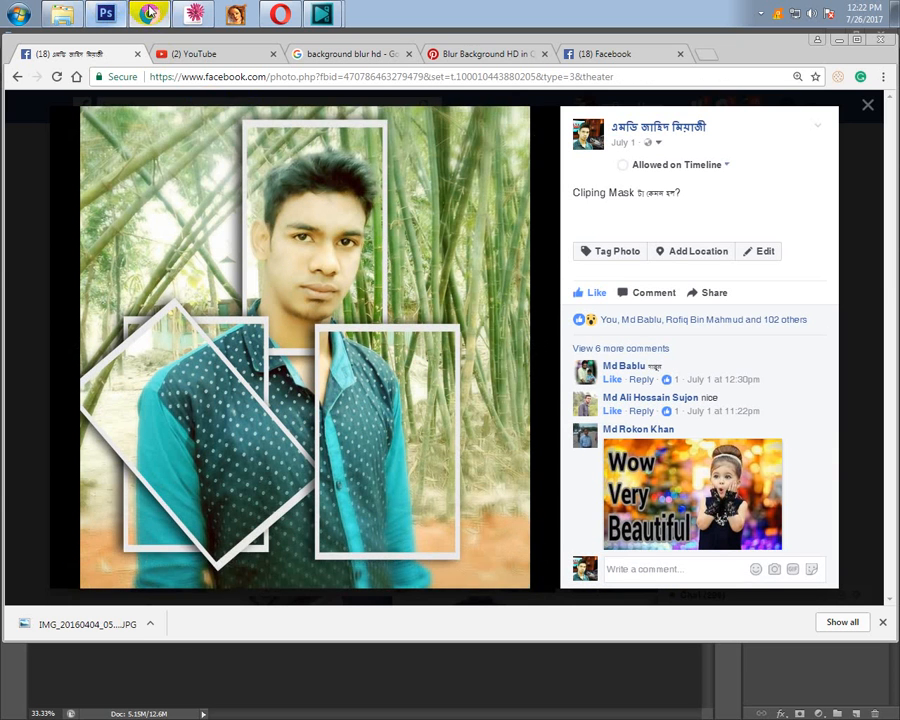
pyautogui.click(113, 10)
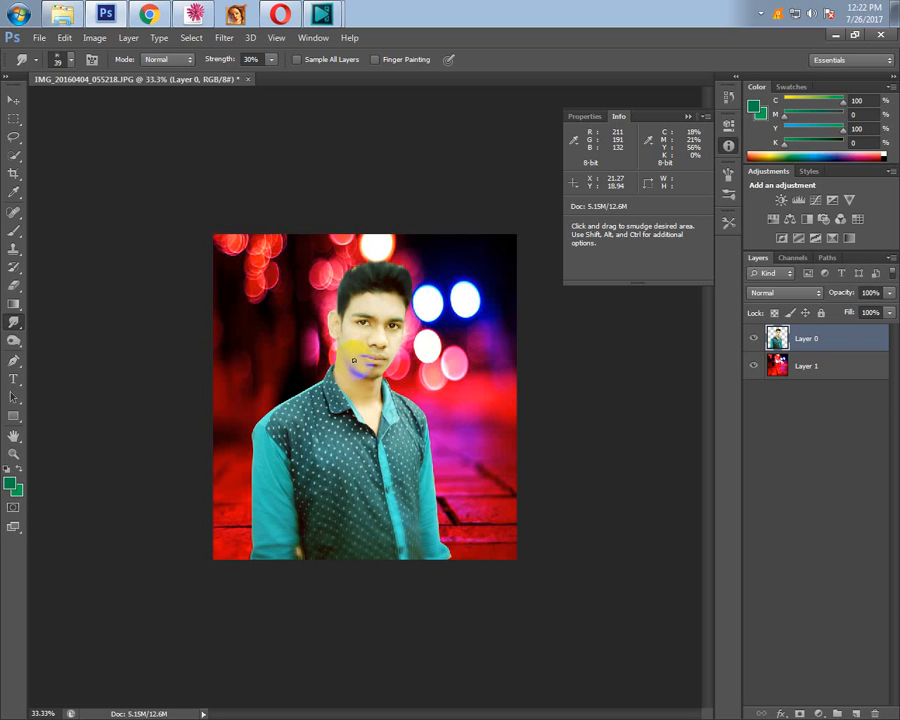
# Switch to Chrome and view the YouTube channel page behind the "photoshop cs heair cutting" video.
pyautogui.click(281, 13)
pyautogui.click(149, 14)
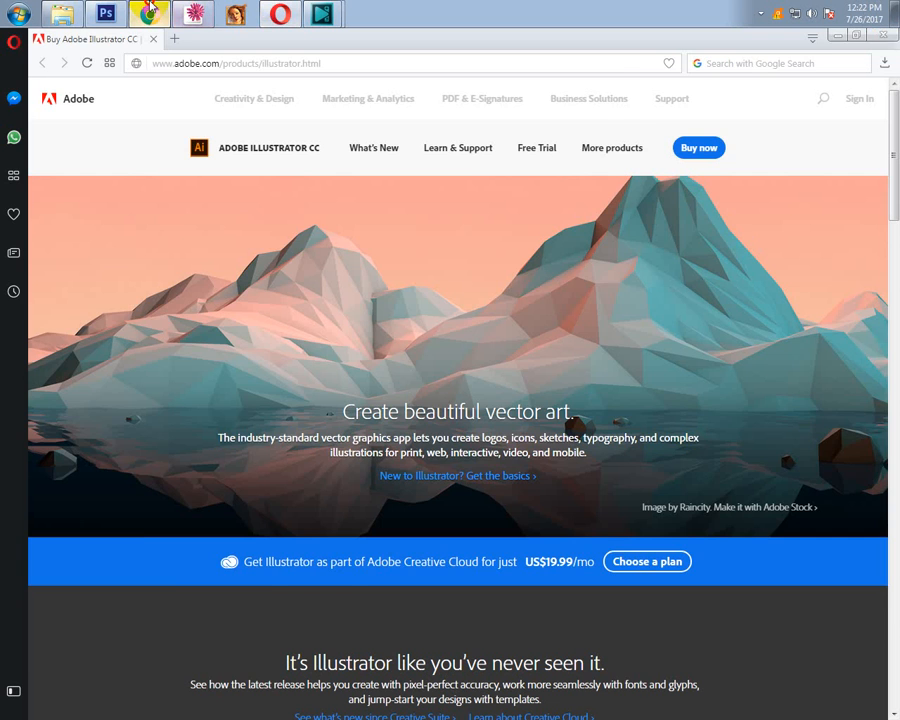
pyautogui.click(181, 53)
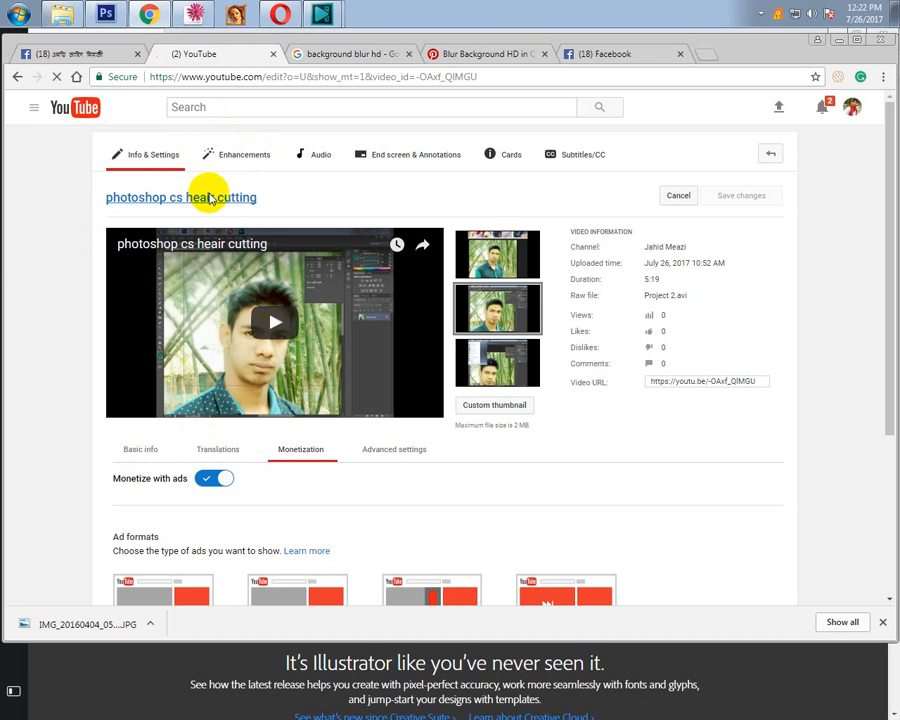
pyautogui.click(210, 197)
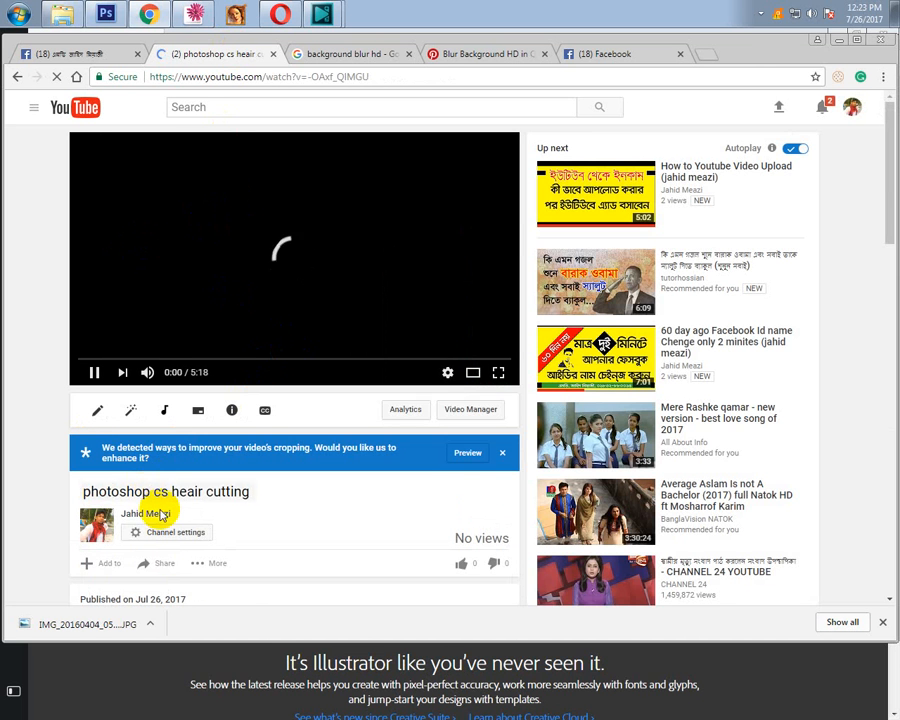
pyautogui.click(160, 515)
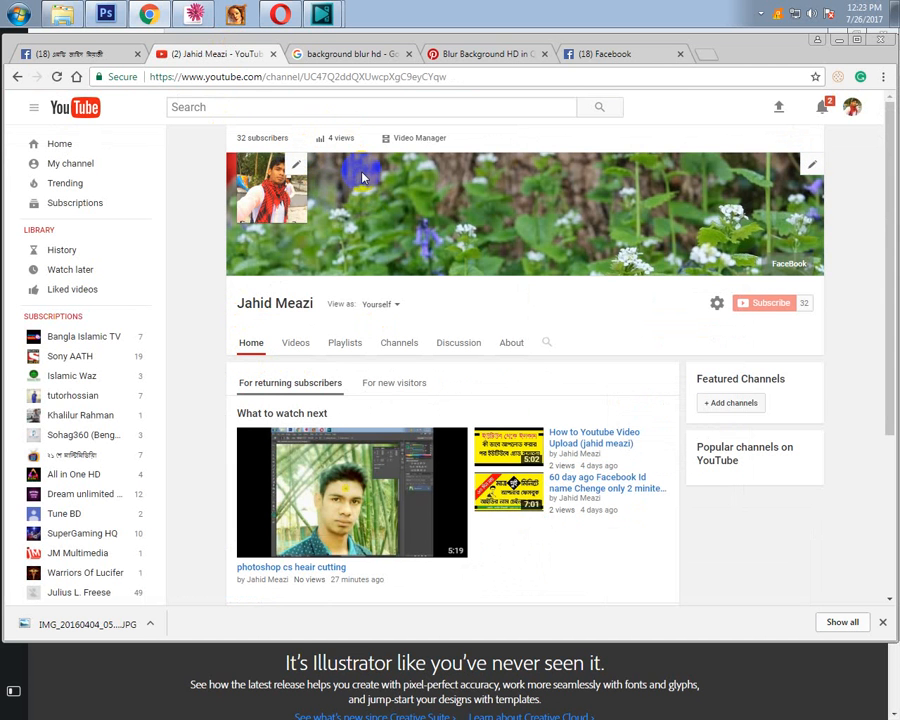
pyautogui.click(283, 211)
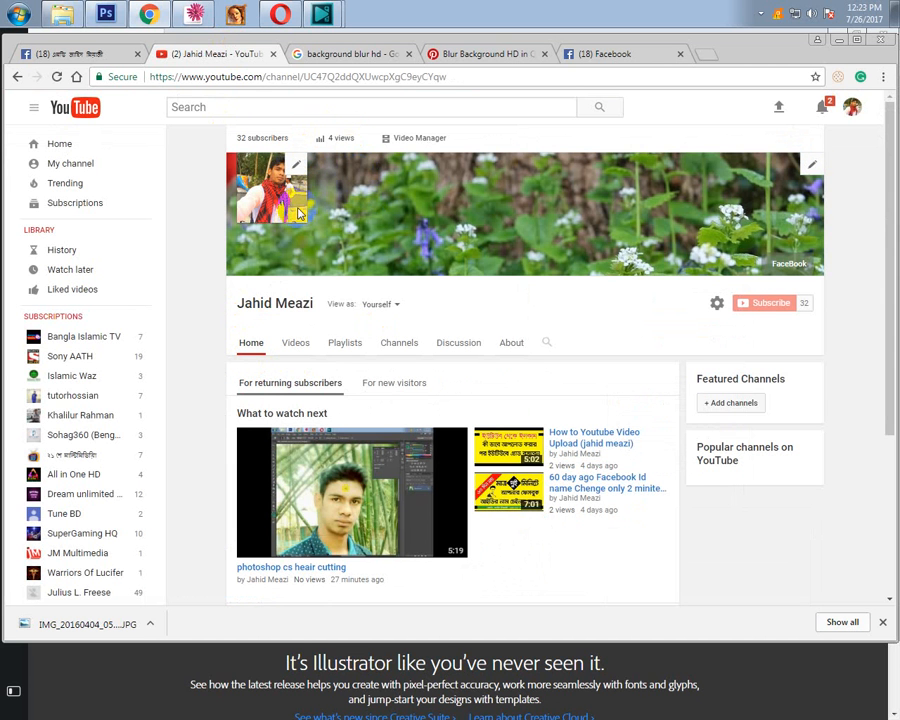
pyautogui.click(350, 54)
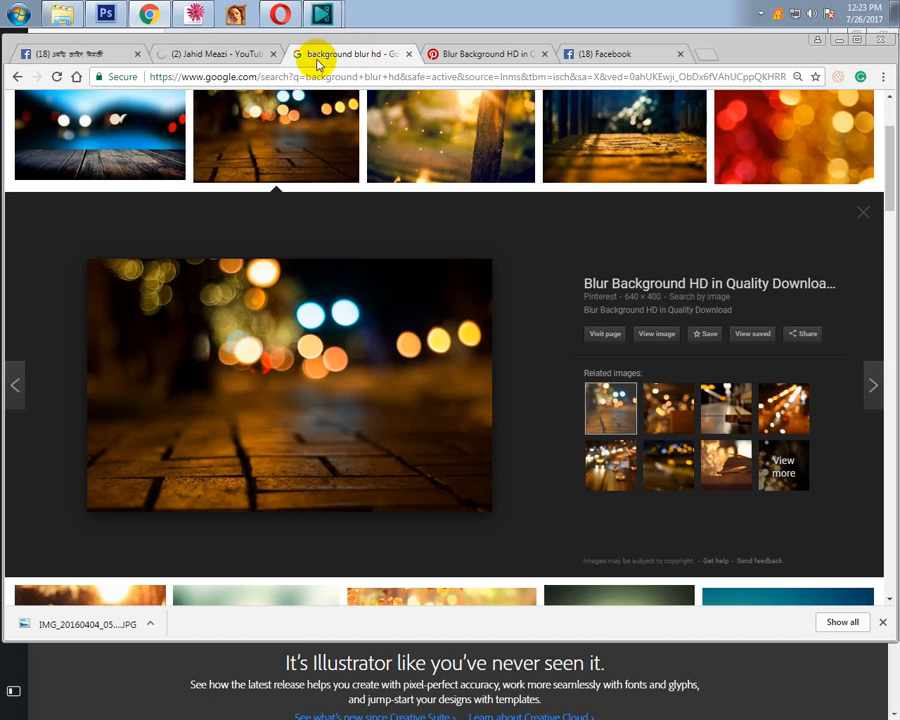
pyautogui.click(224, 55)
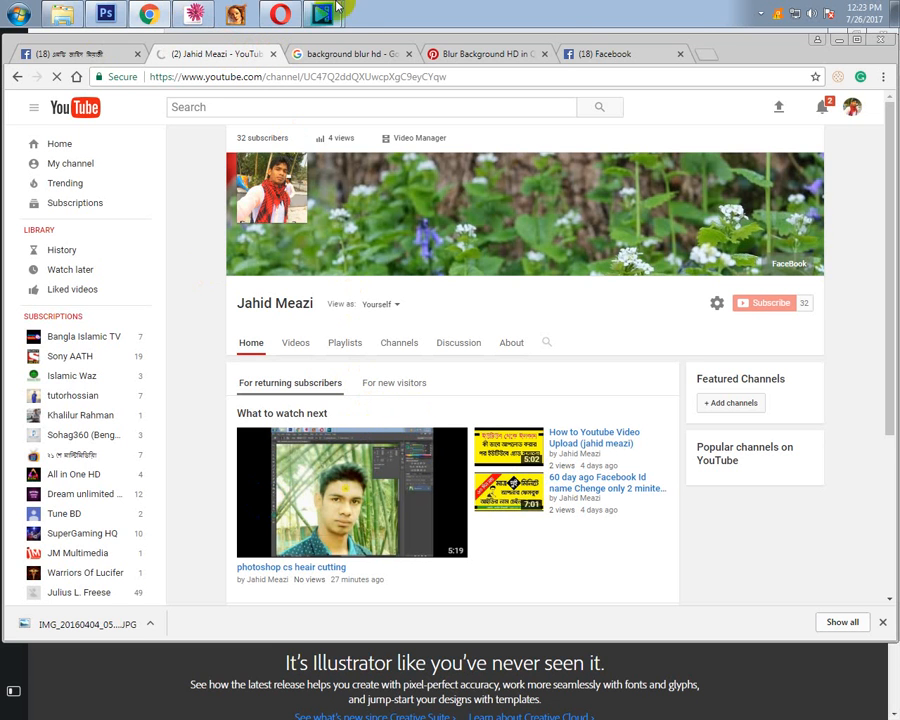
pyautogui.click(18, 14)
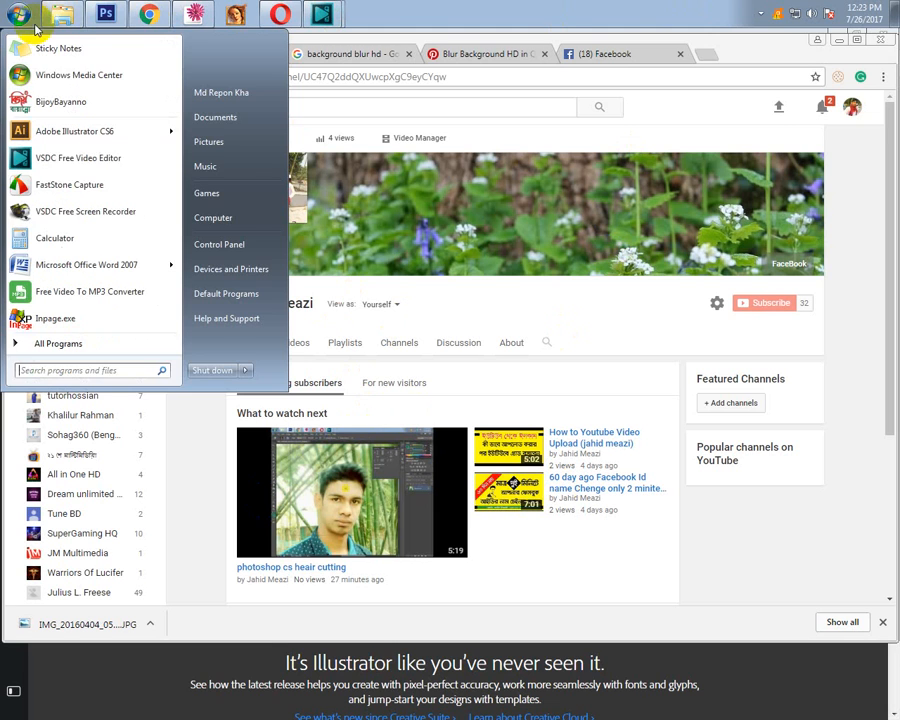